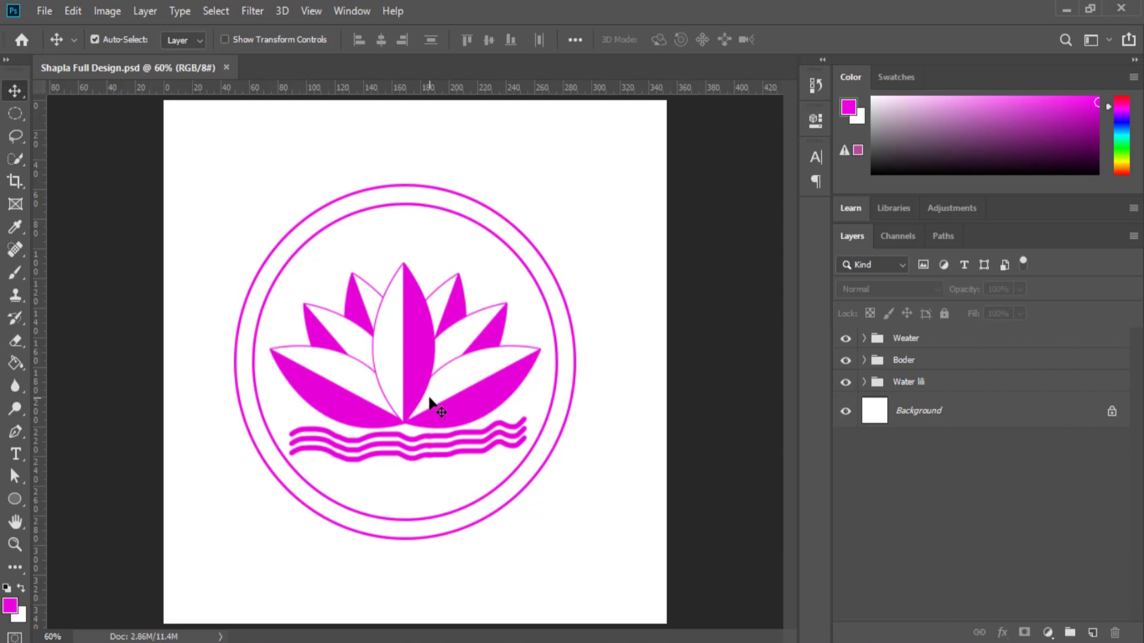
Step: Create a new document named 1234, 1000 by 1000 pixels, at 300 pixels/inch in RGB Color
key("ctrl+n")
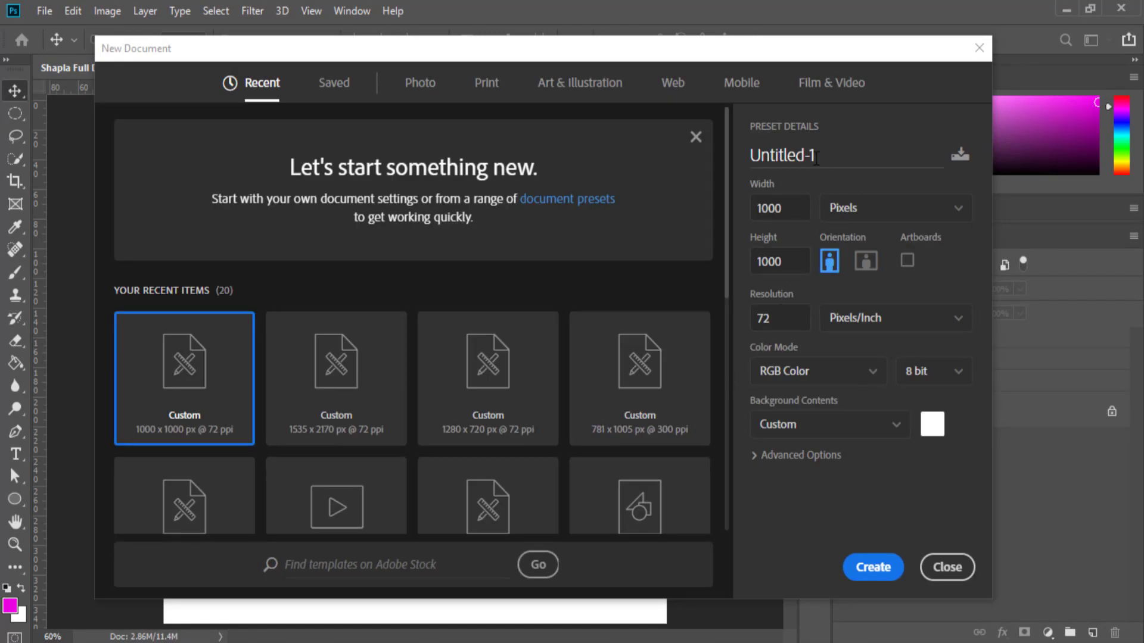
left_click(870, 156)
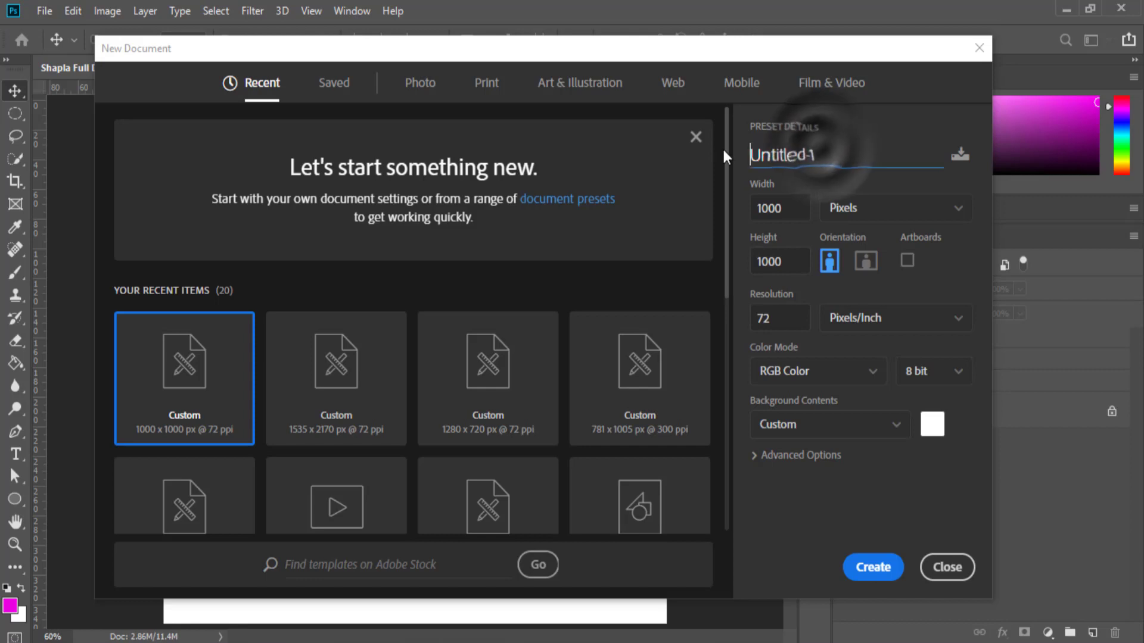
type("1234")
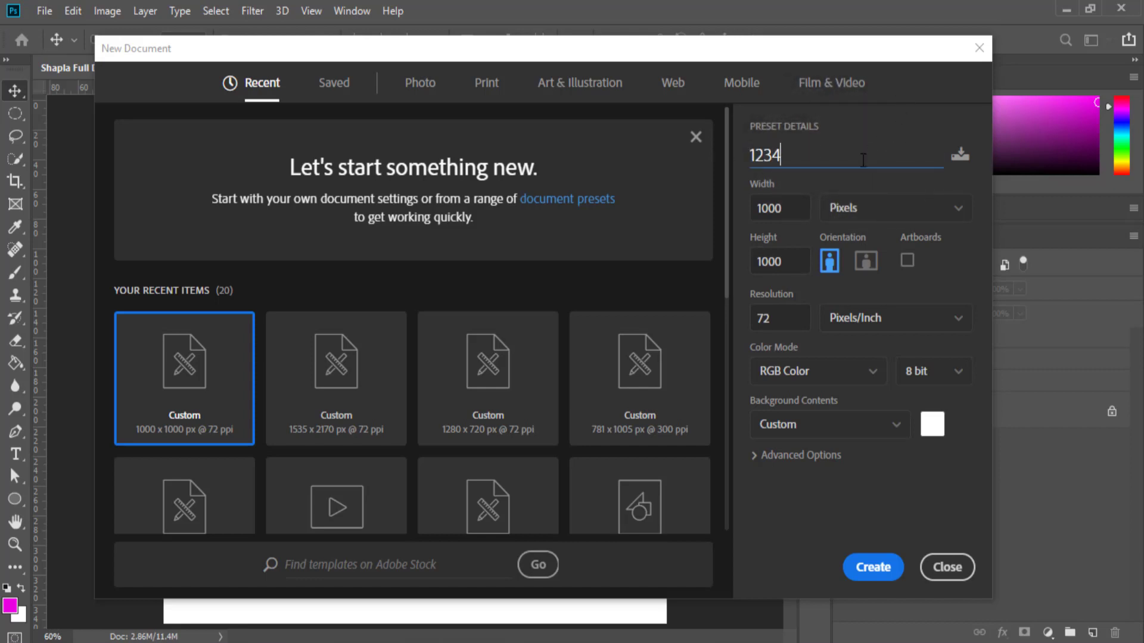
left_click(795, 208)
left_click(793, 259)
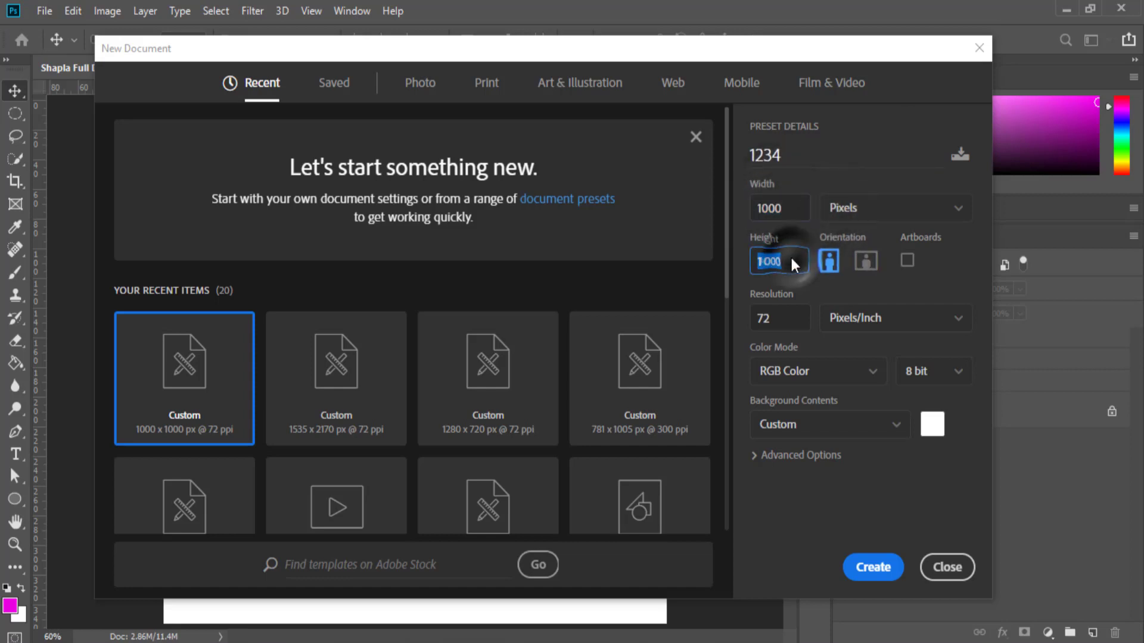
left_click(787, 308)
type("300")
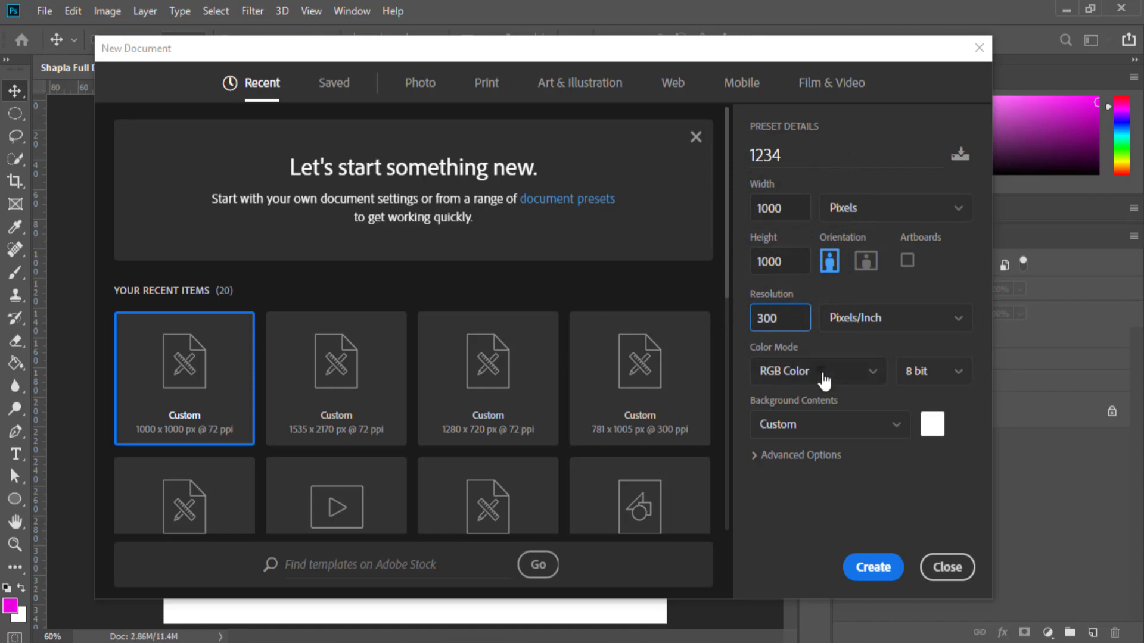
left_click(824, 380)
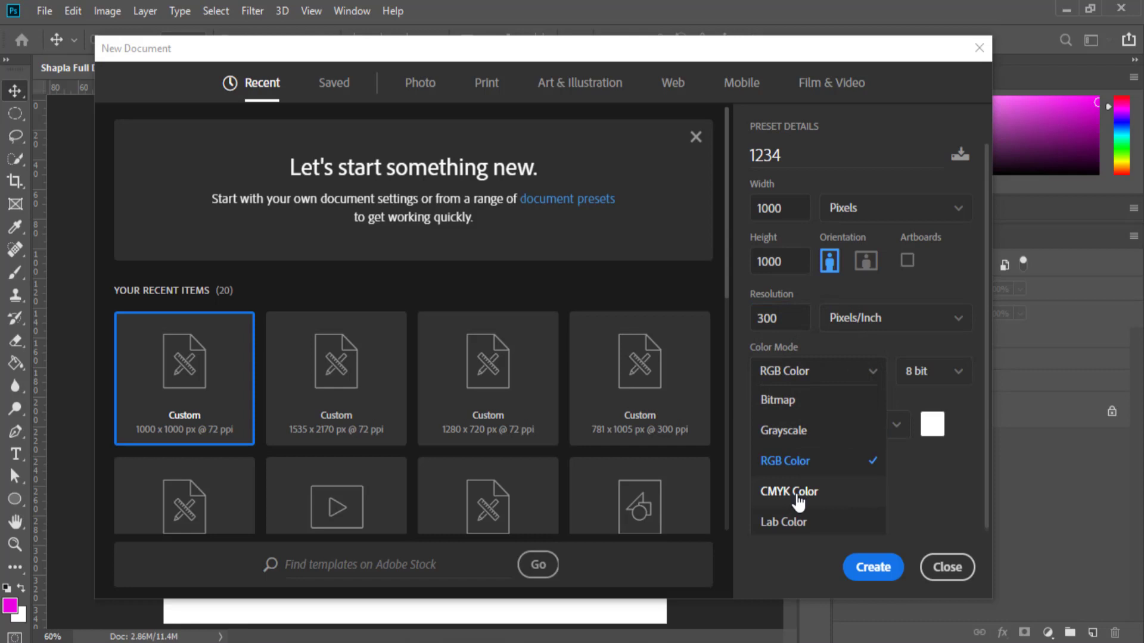
left_click(787, 459)
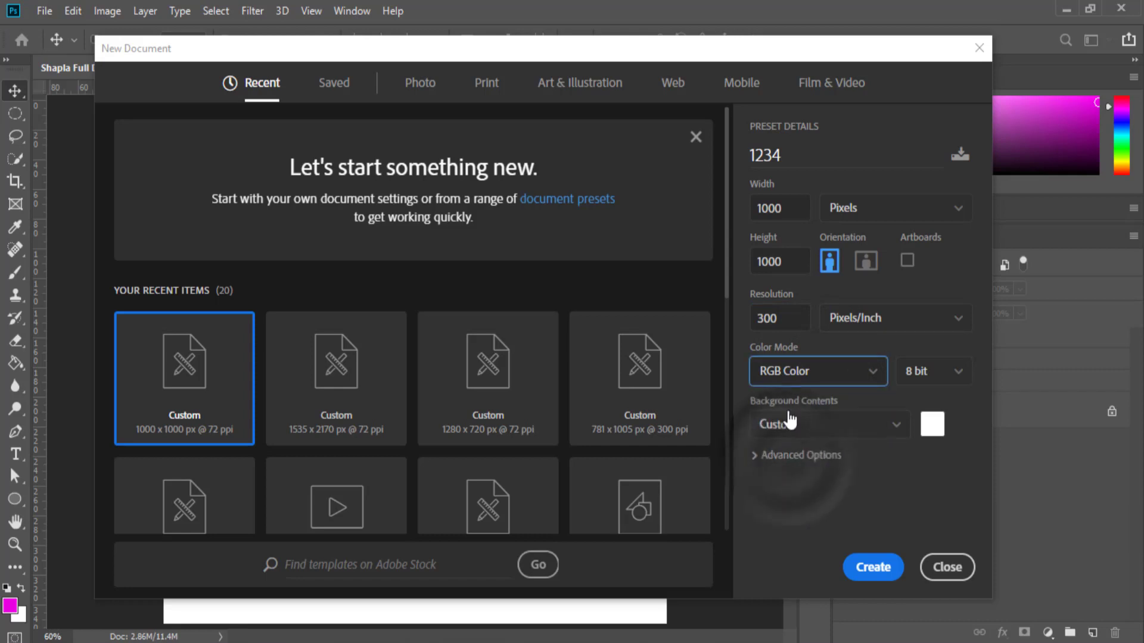
left_click(880, 567)
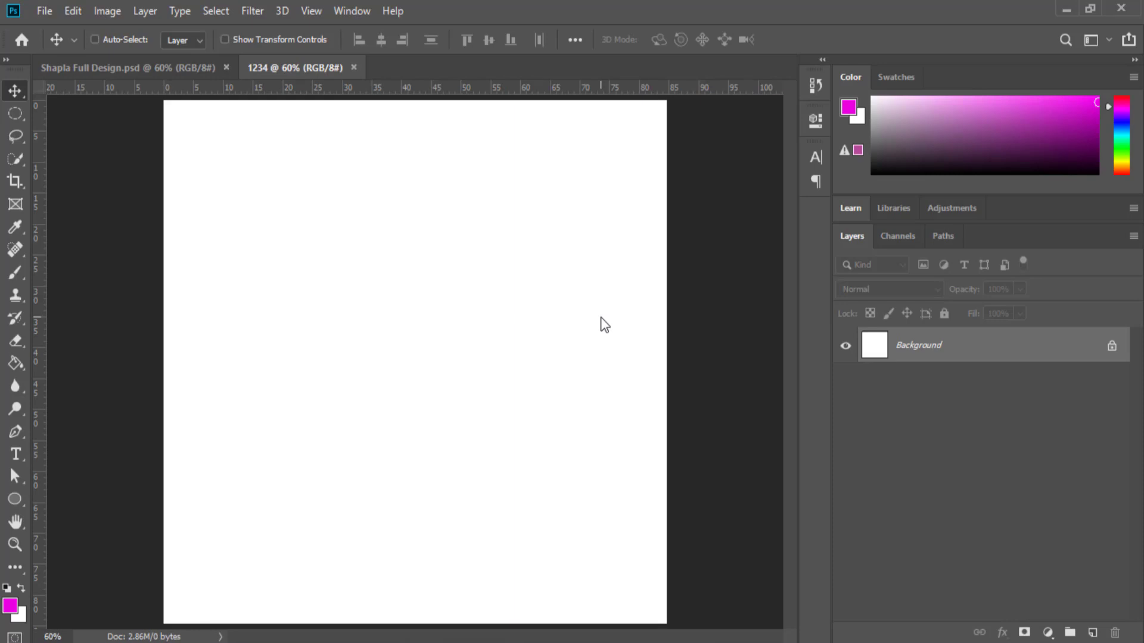
Step: Place a horizontal and a vertical guide crossing at the centre of the canvas
left_click(315, 13)
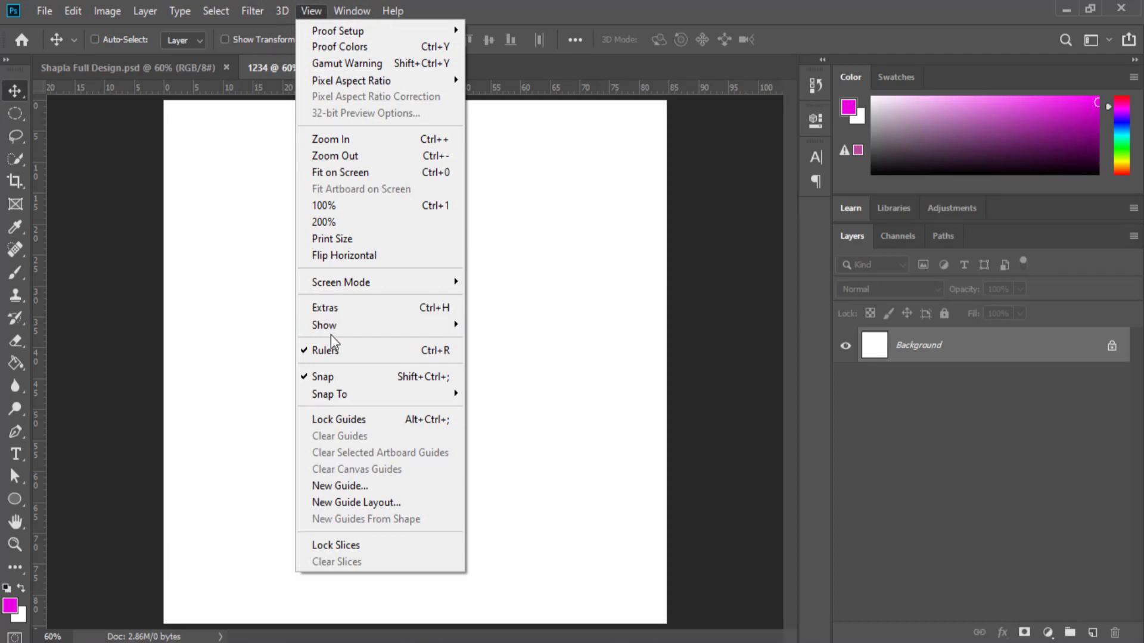
left_click(626, 2)
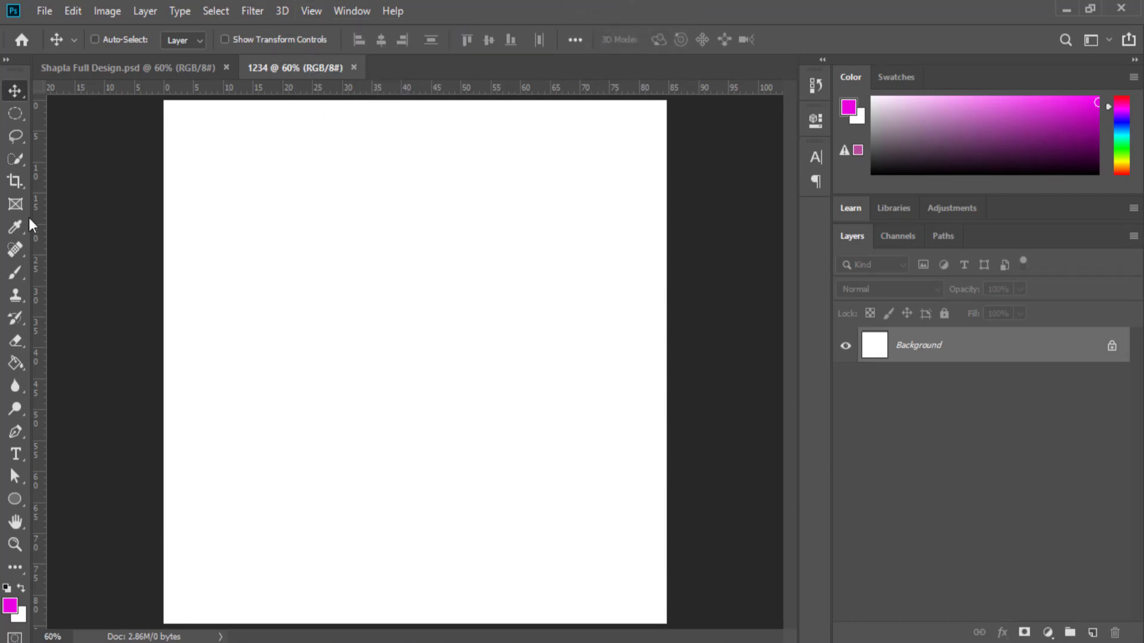
left_click(15, 87)
left_click_drag(708, 90, 720, 368)
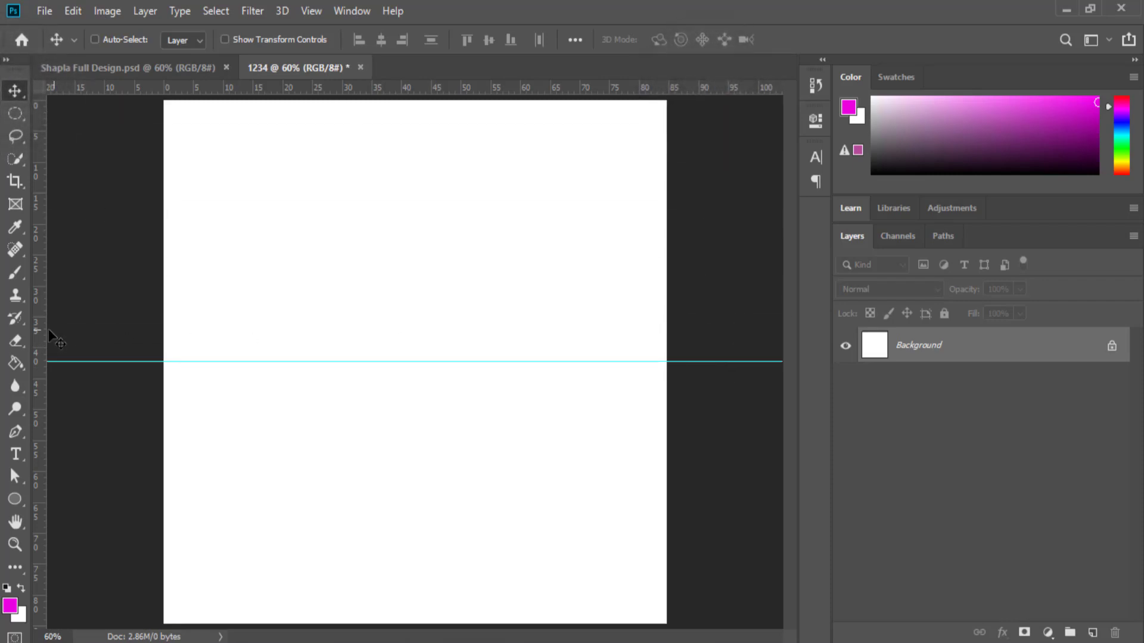
left_click_drag(40, 332, 410, 336)
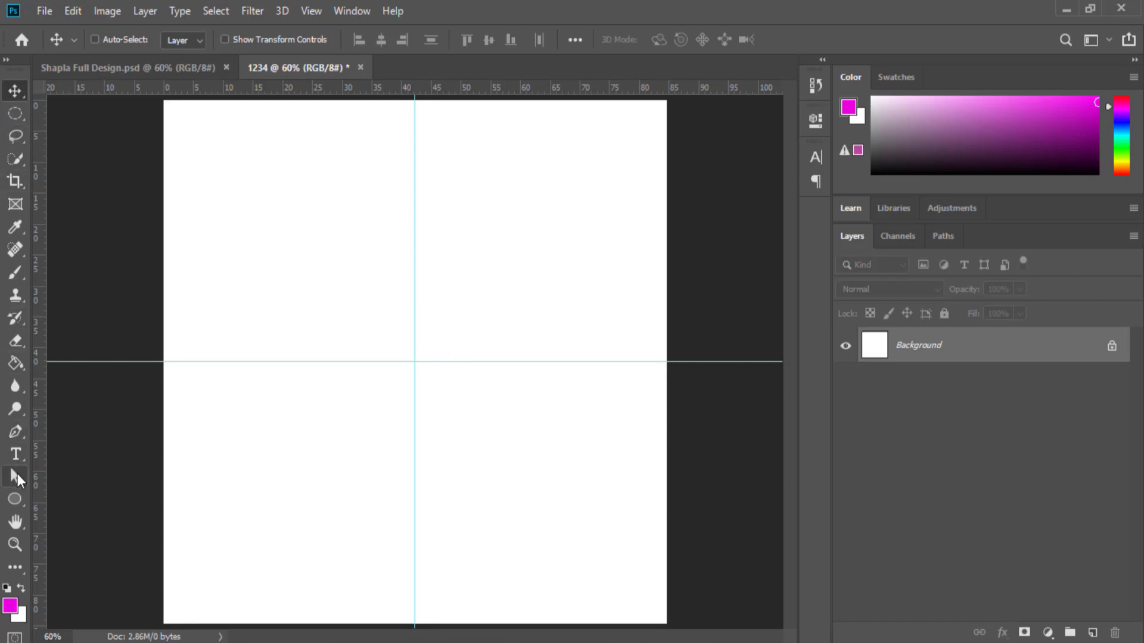
Step: Draw a closed half-petal path with the Pen tool, about 27 mm tall, upward from the guide intersection with its right side curved, and convert it to a selection
left_click(13, 431)
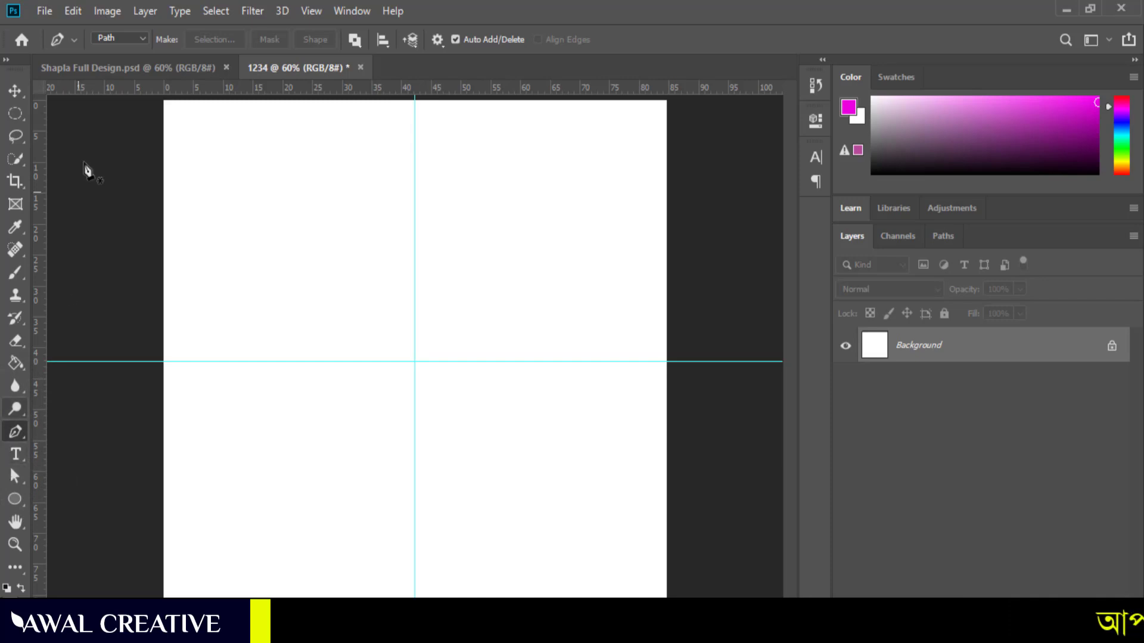
left_click(141, 37)
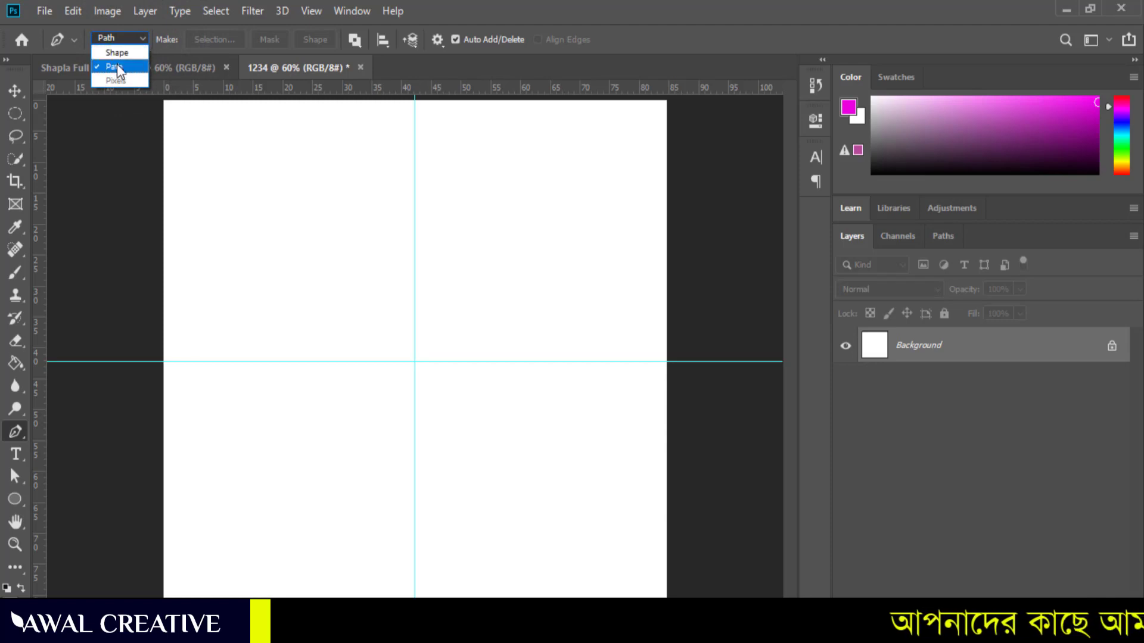
left_click(111, 70)
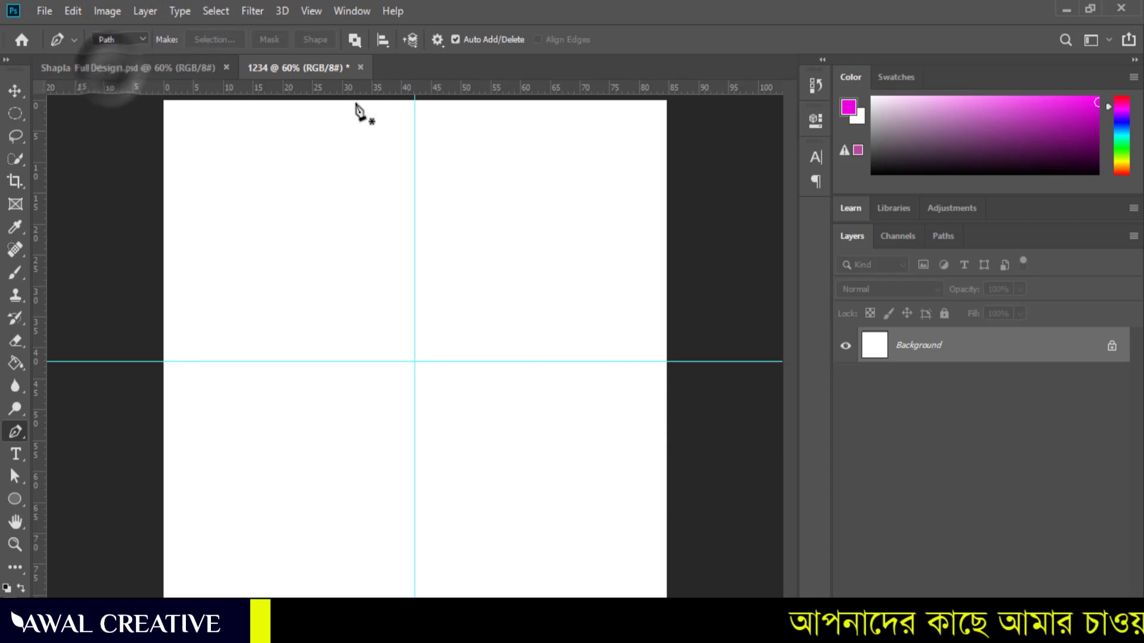
left_click(415, 361)
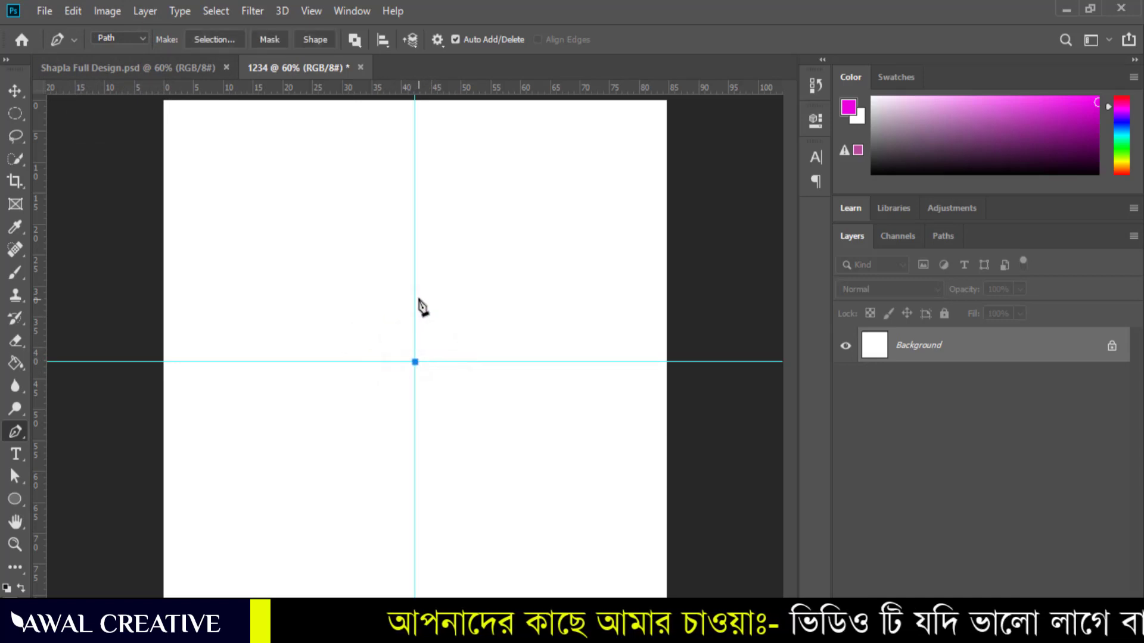
left_click(415, 195)
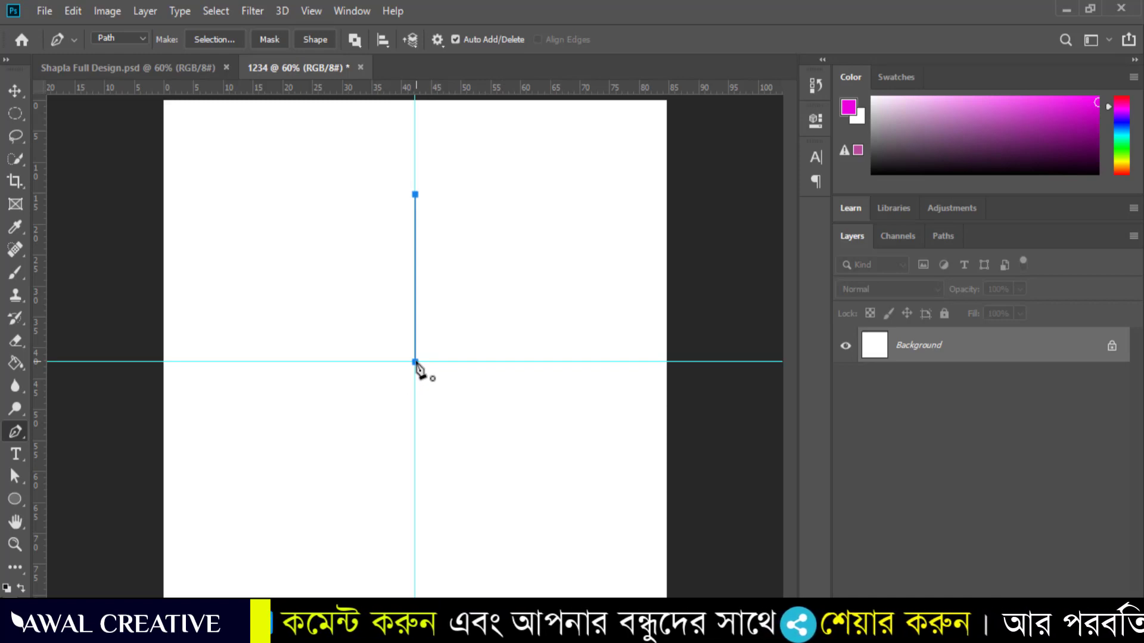
left_click_drag(415, 362, 346, 454)
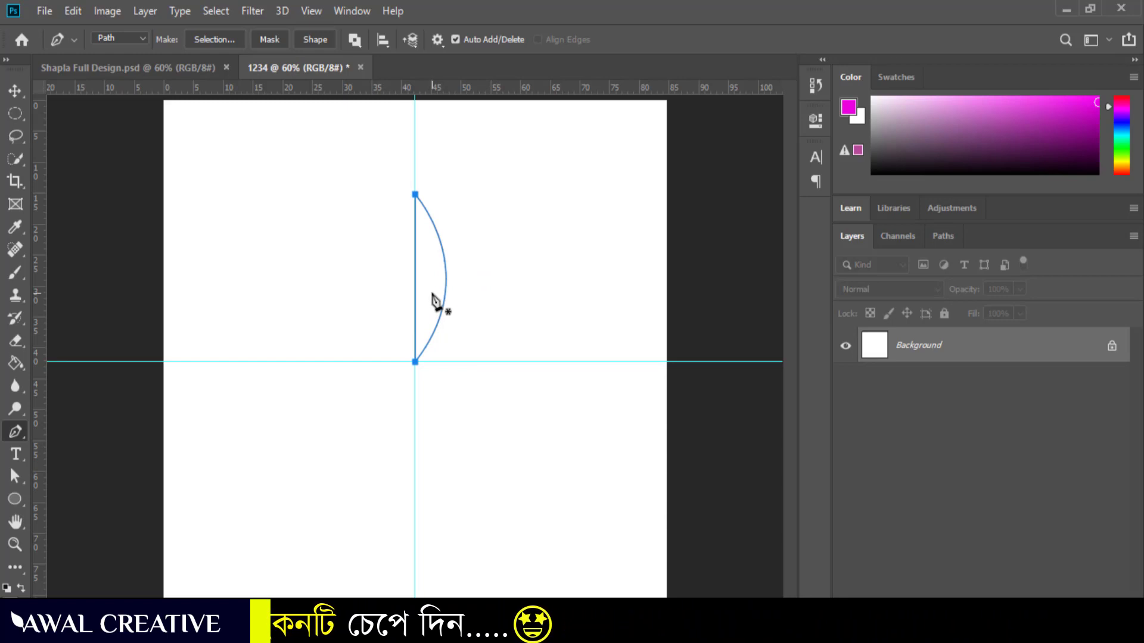
key("Return")
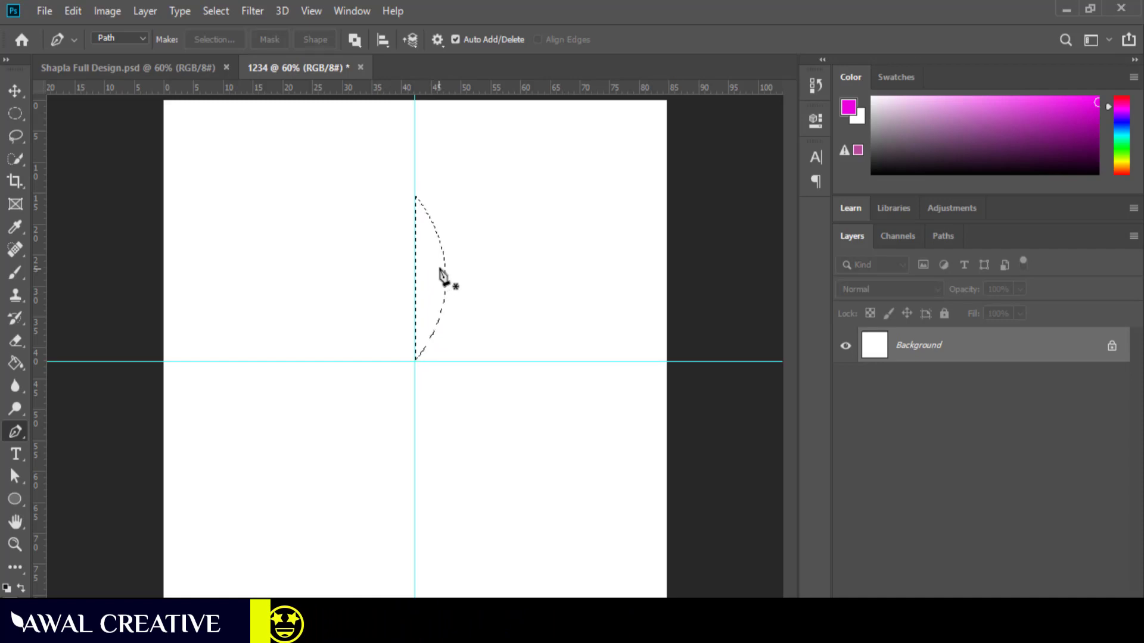
Step: Copy the half-petal selection from the background onto its own layer with Layer Via Copy
left_click(18, 113)
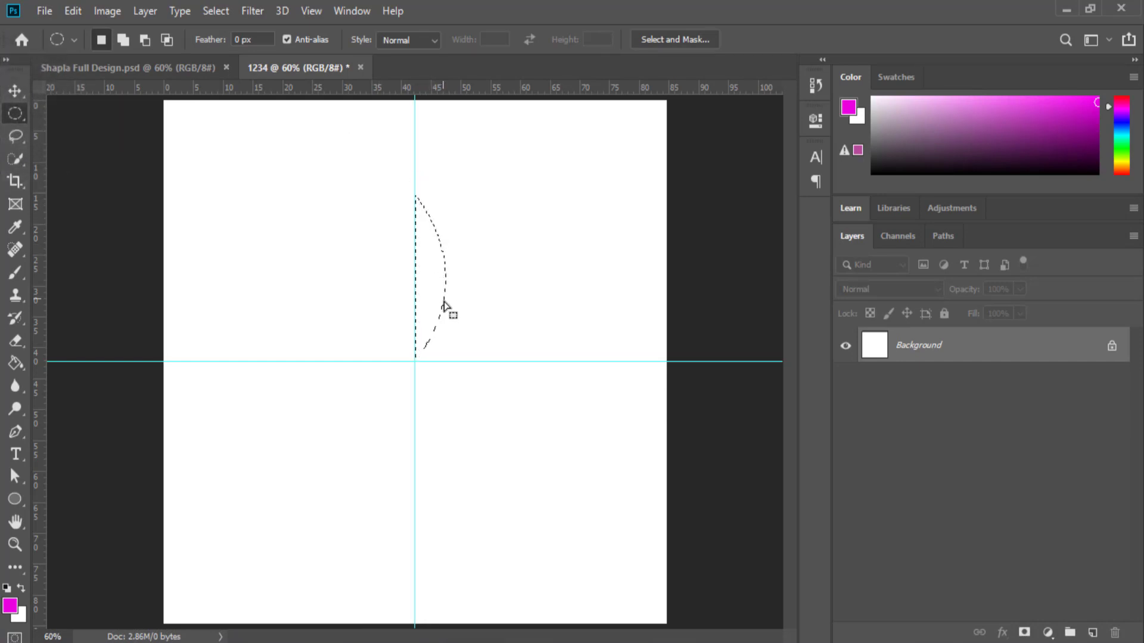
right_click(430, 257)
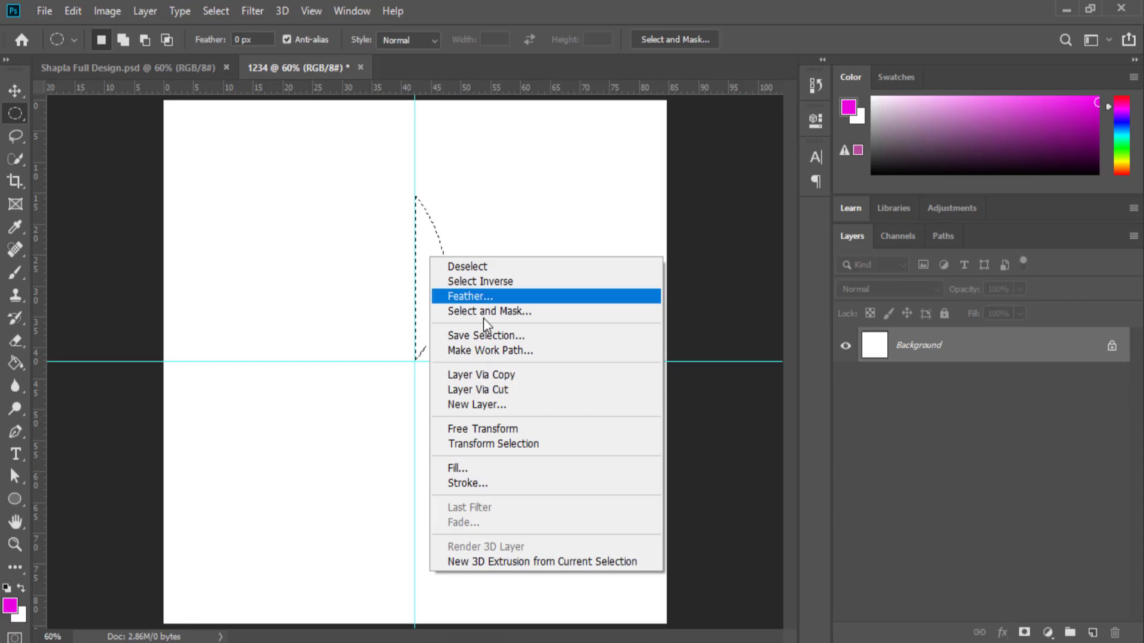
left_click(141, 12)
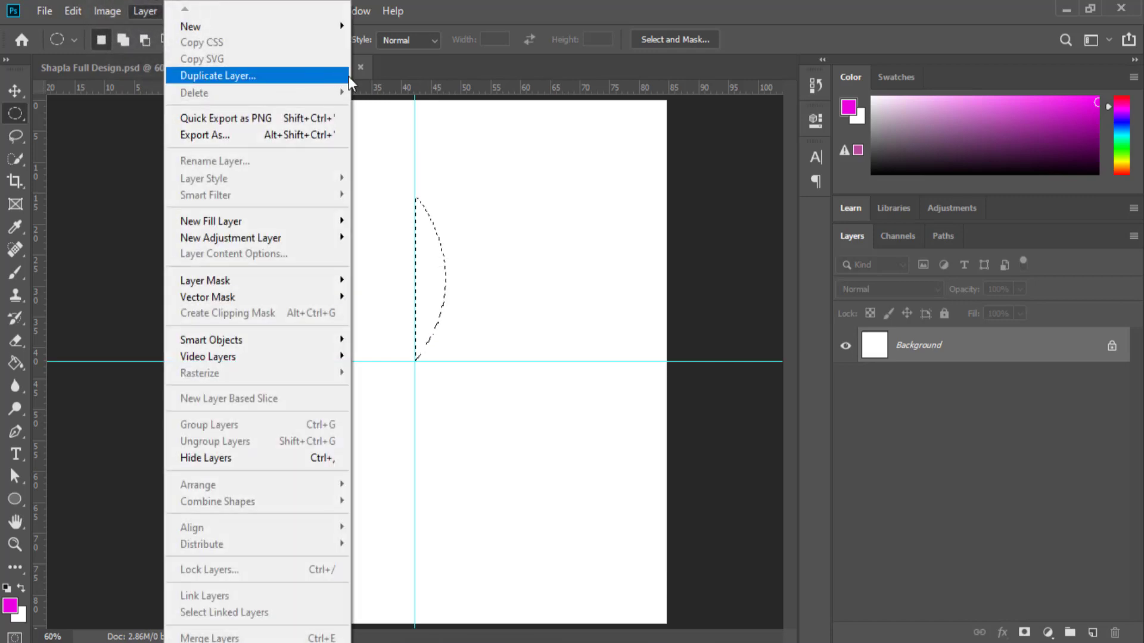
left_click(429, 261)
right_click(429, 260)
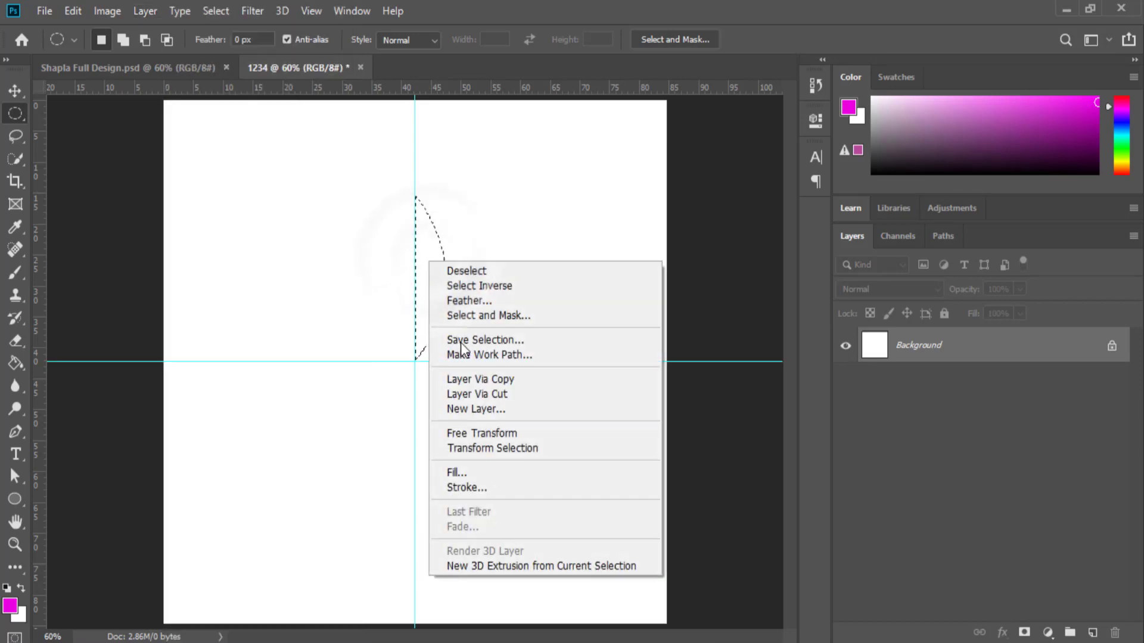
left_click(525, 381)
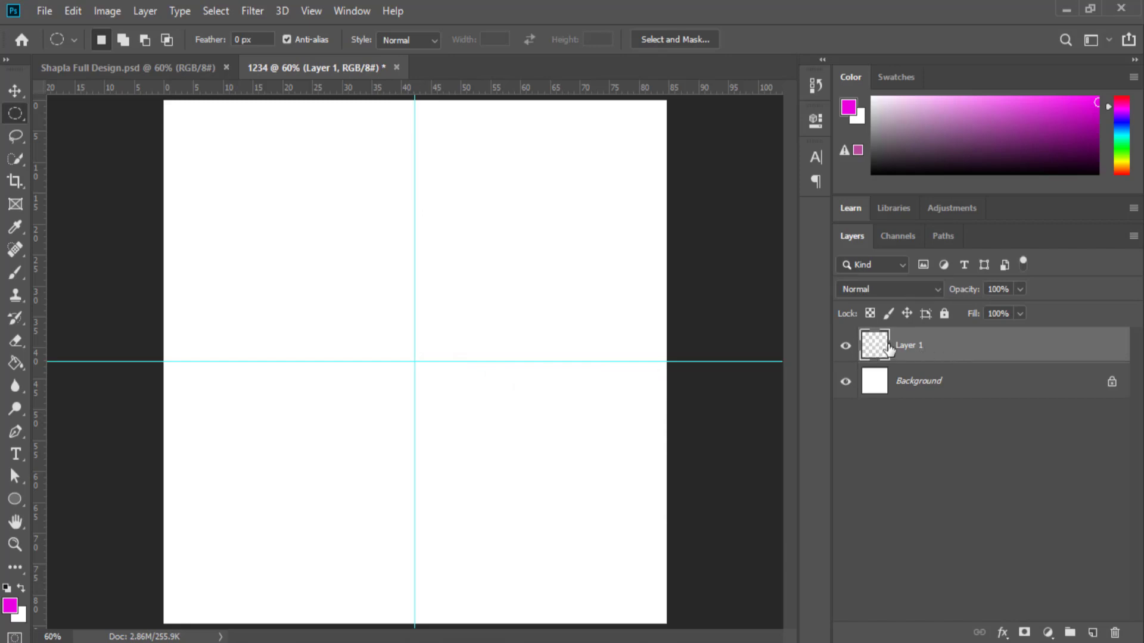
Step: Stroke the half-petal layer with a 3 px centred line in magenta #f600e8, copying the colour's hex code
left_click(70, 12)
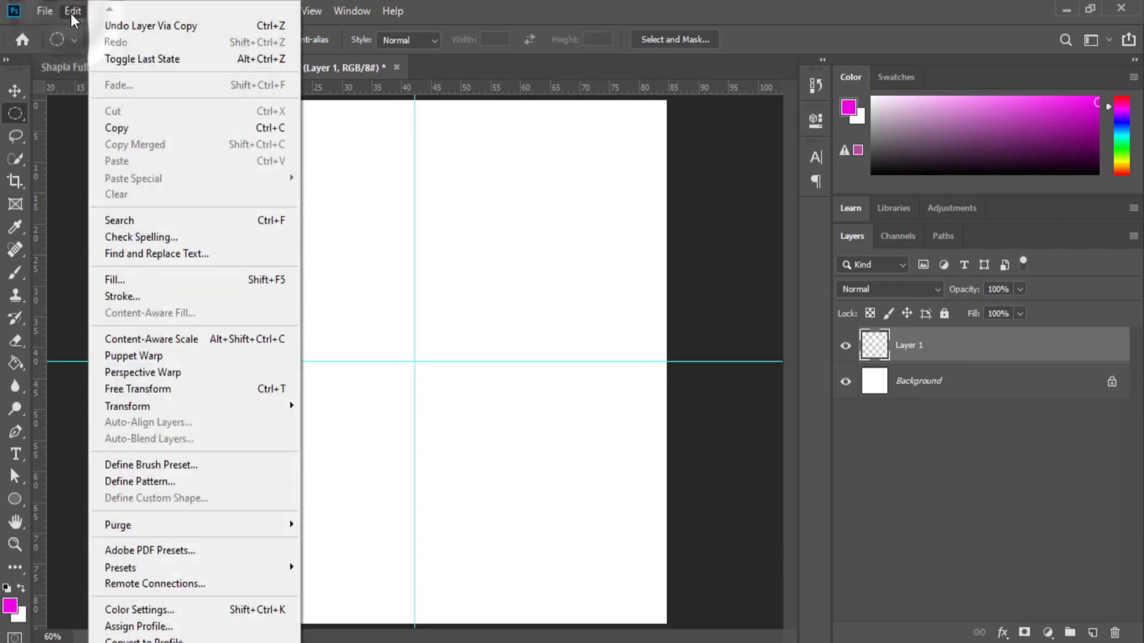
left_click(131, 297)
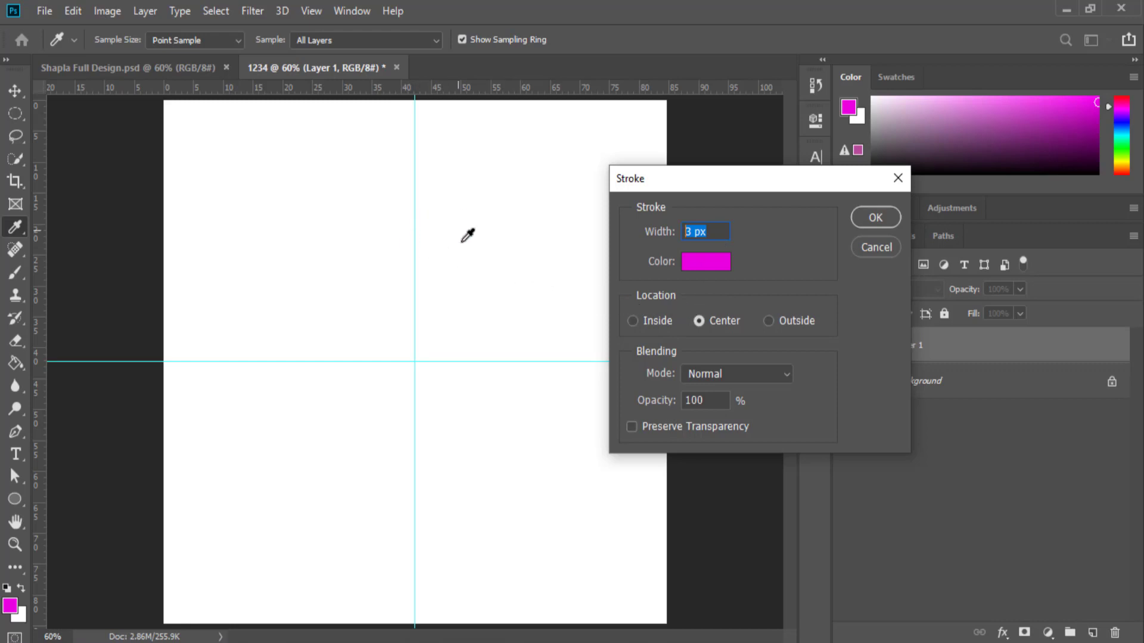
left_click(716, 323)
left_click(709, 263)
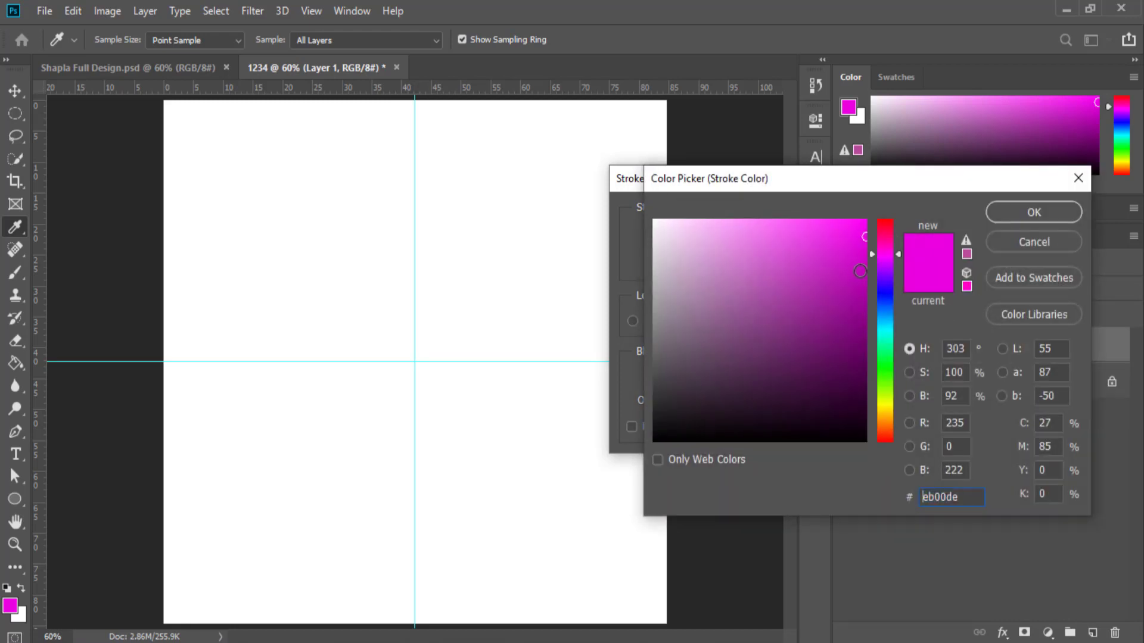
mouse_move(864, 270)
left_mouse_down()
mouse_move(867, 293)
mouse_move(876, 227)
left_mouse_up()
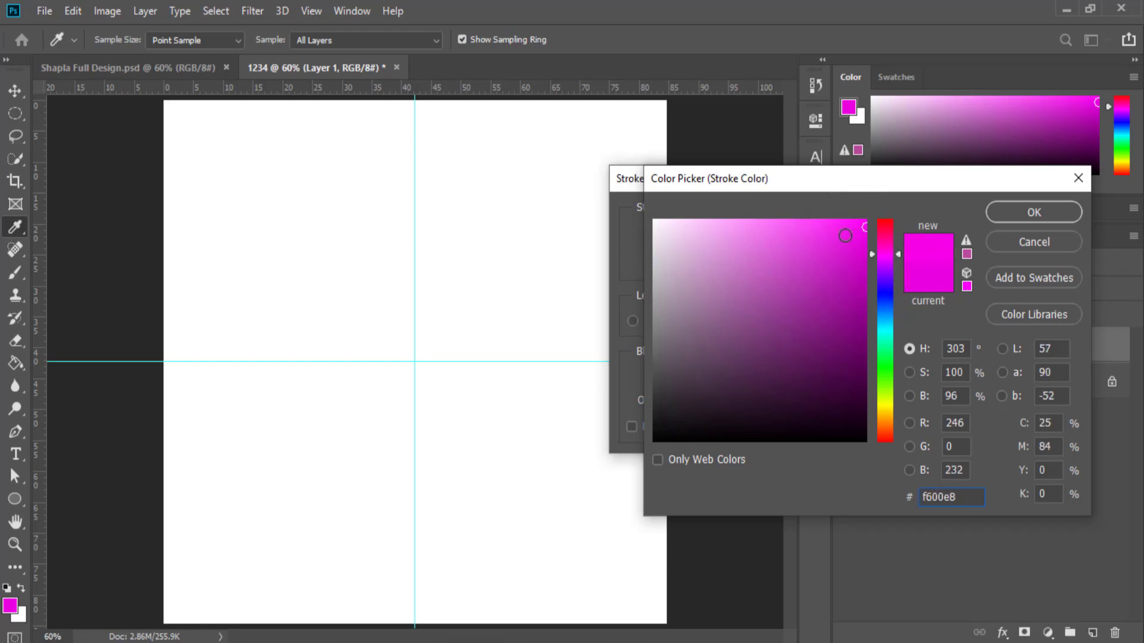
double_click(964, 498)
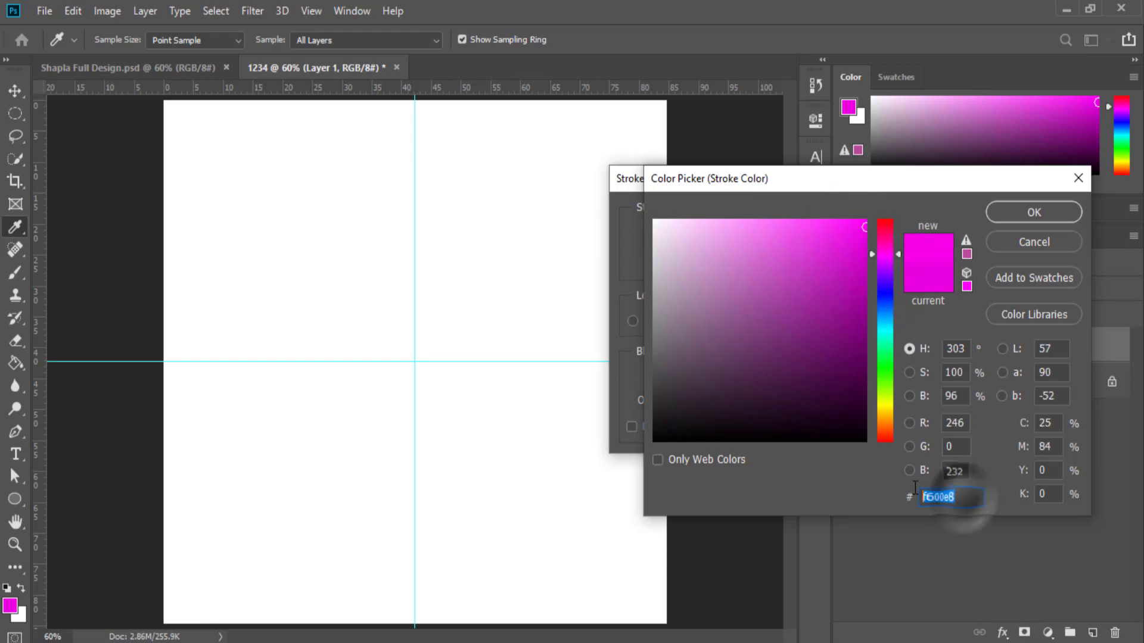
right_click(947, 498)
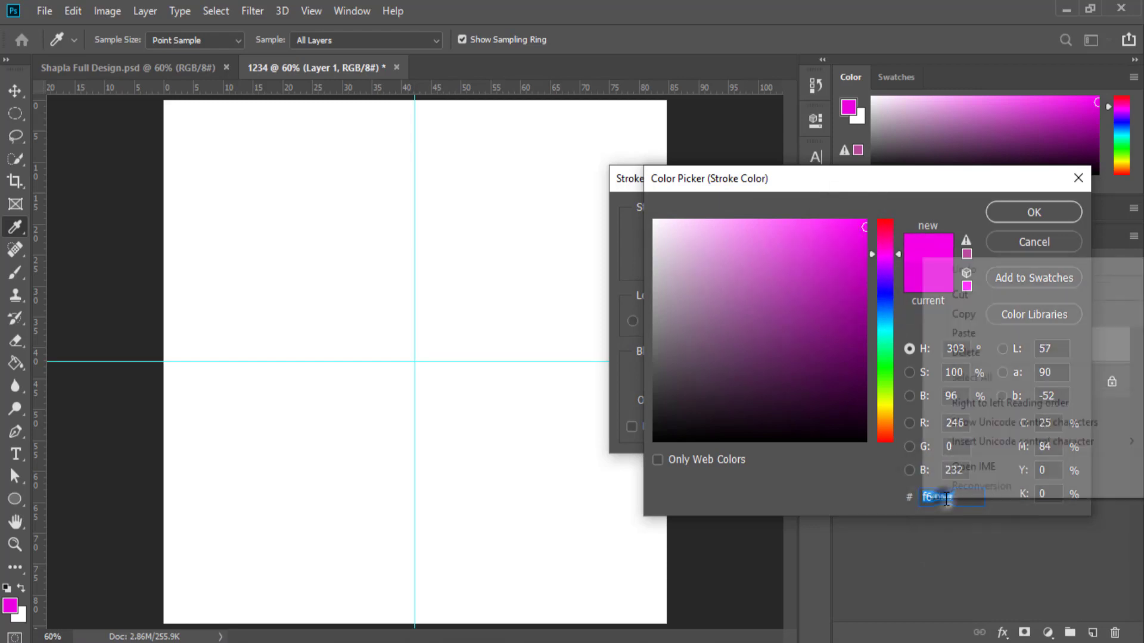
left_click(957, 316)
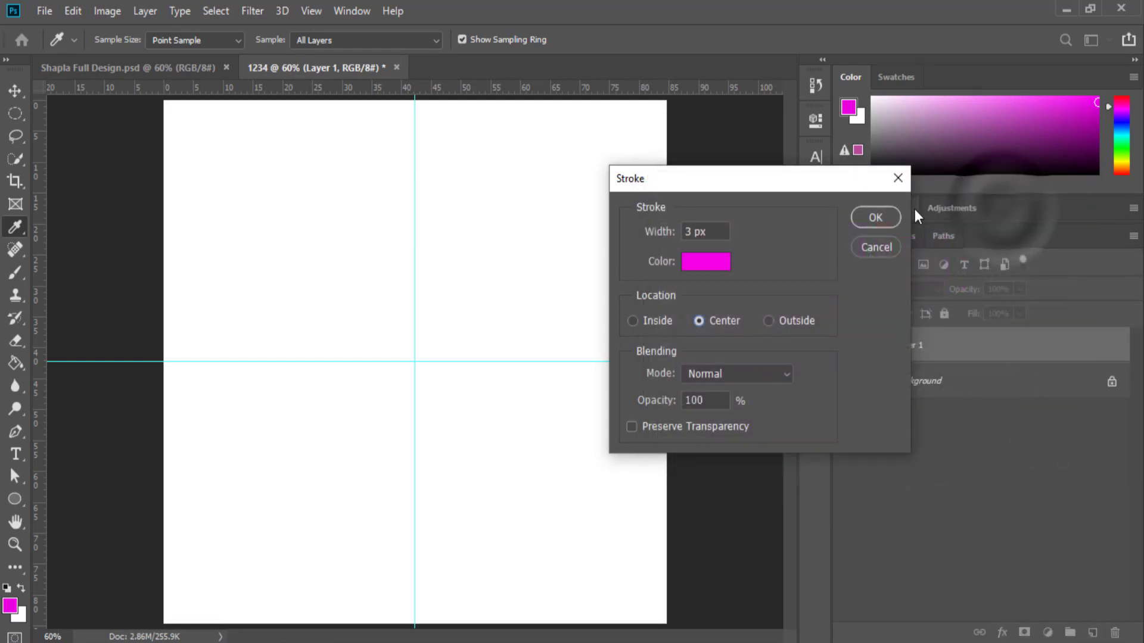
left_click(864, 210)
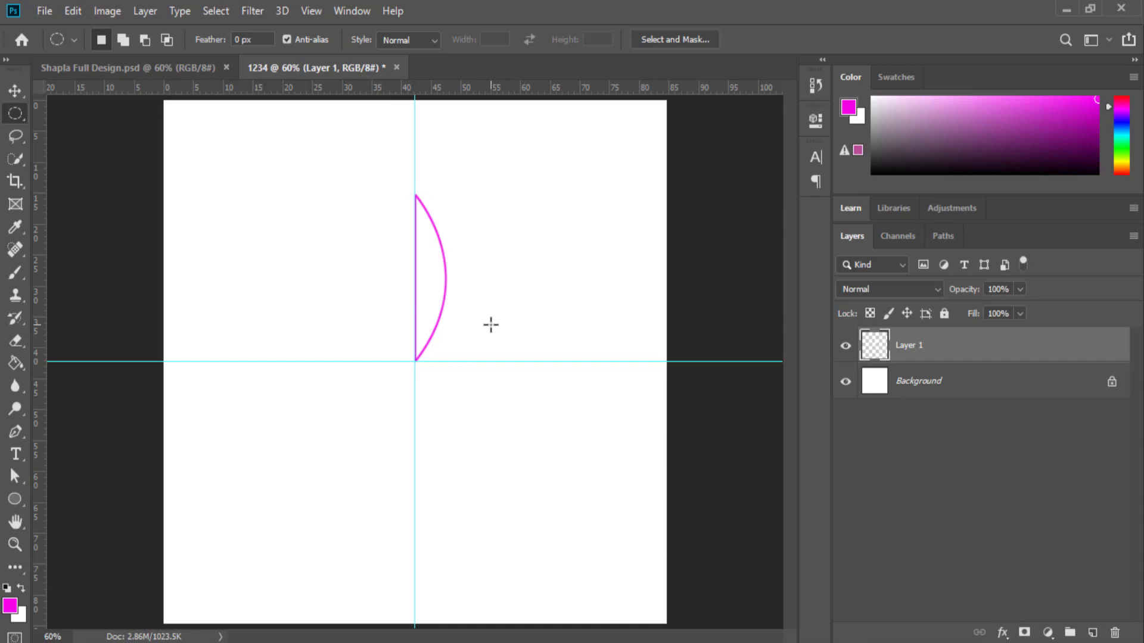
Step: Hide the guides and duplicate the outlined half-petal layer, leaving the copy selected
key("ctrl+semicolon")
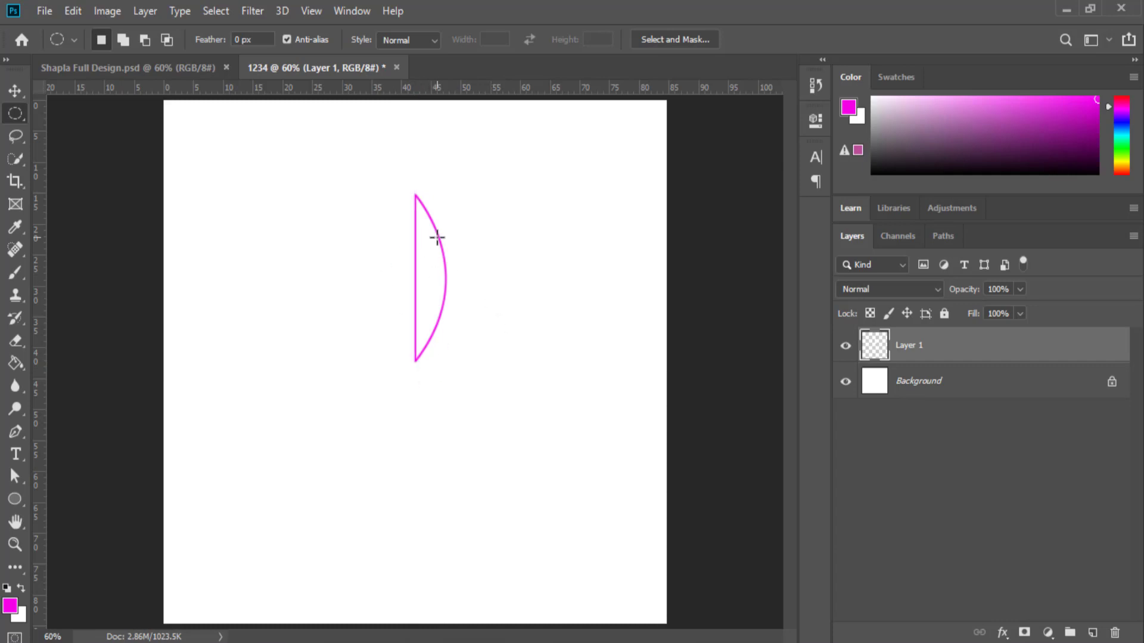
left_click(943, 344)
left_click_drag(1043, 349, 1092, 632)
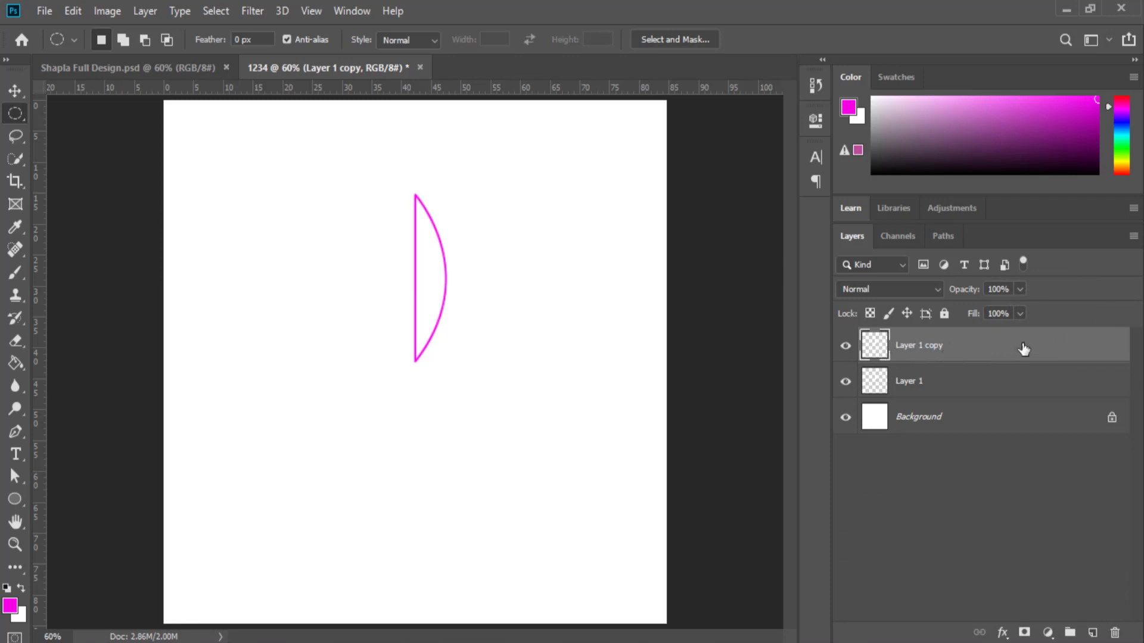
left_click(965, 352)
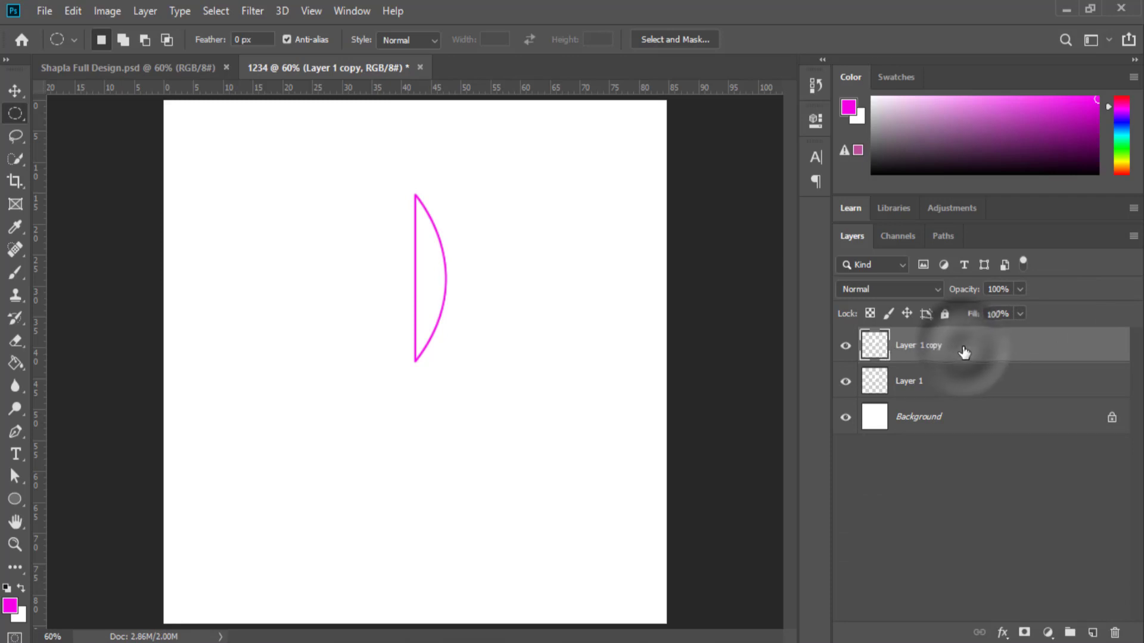
Step: Fill the copied half-petal with a Color Overlay in magenta #f600e8 at 100% opacity, then collapse its effects list
right_click(934, 350)
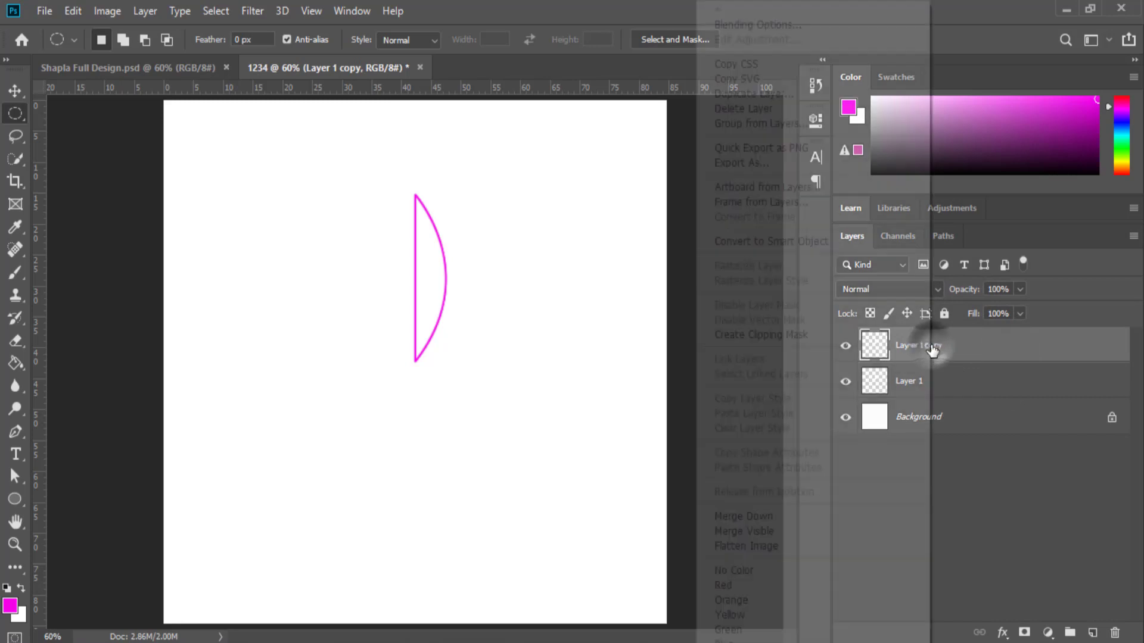
left_click(729, 26)
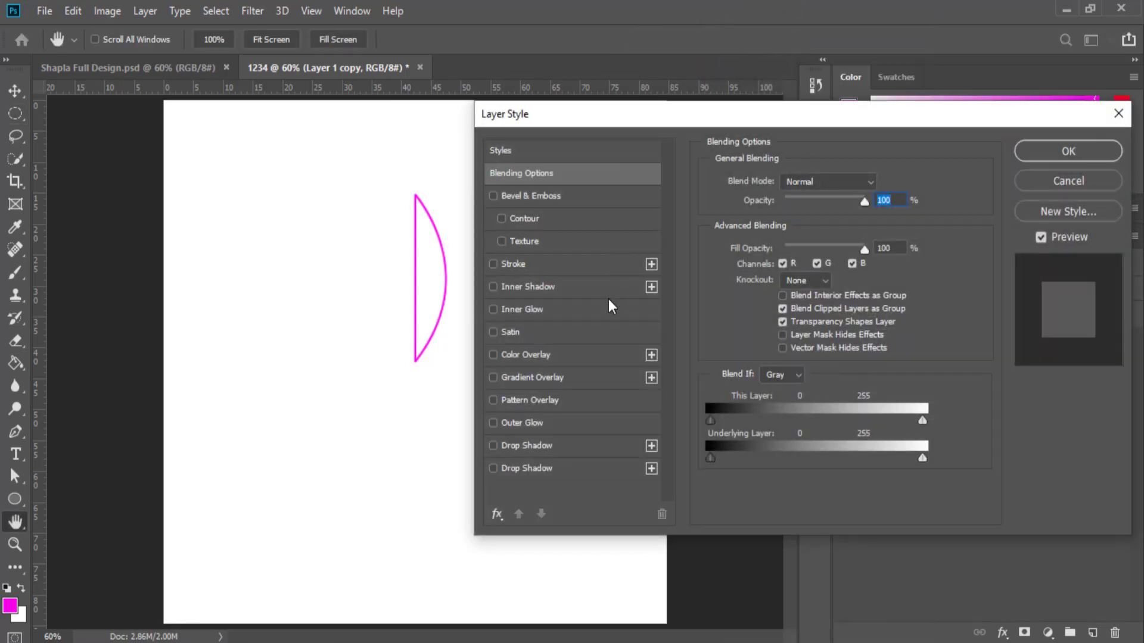
left_click(542, 355)
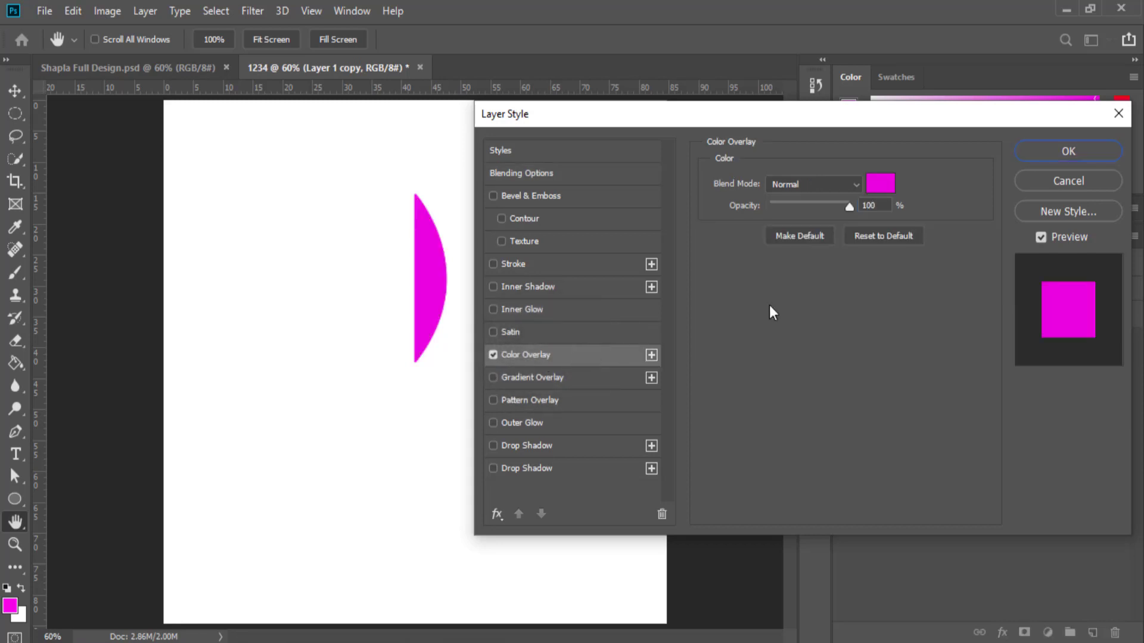
left_click(880, 185)
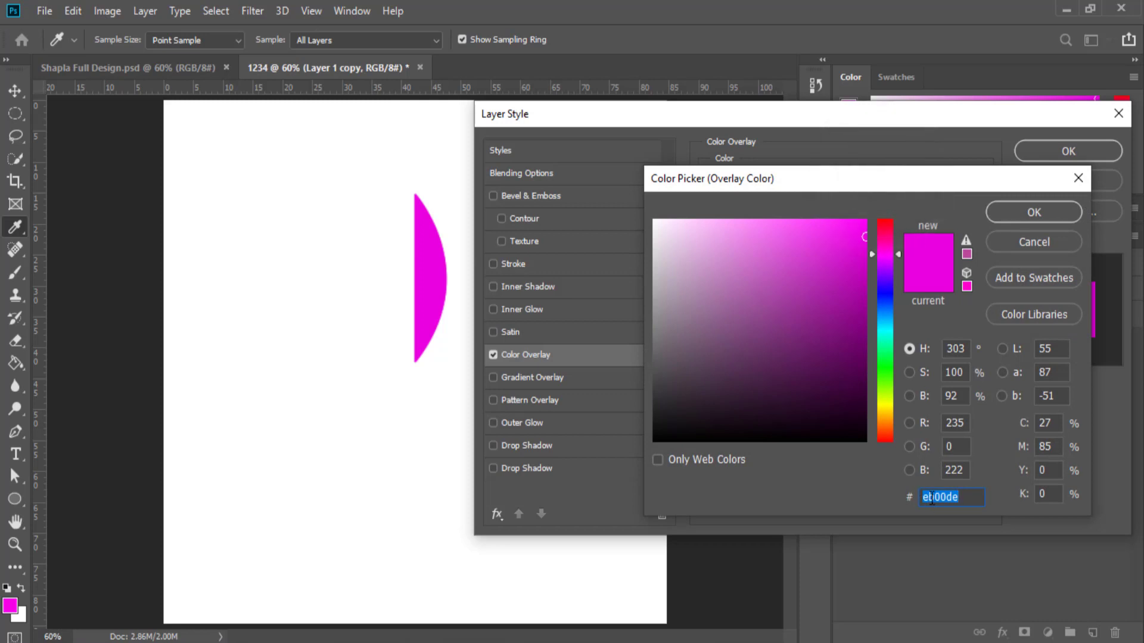
type("f600e8")
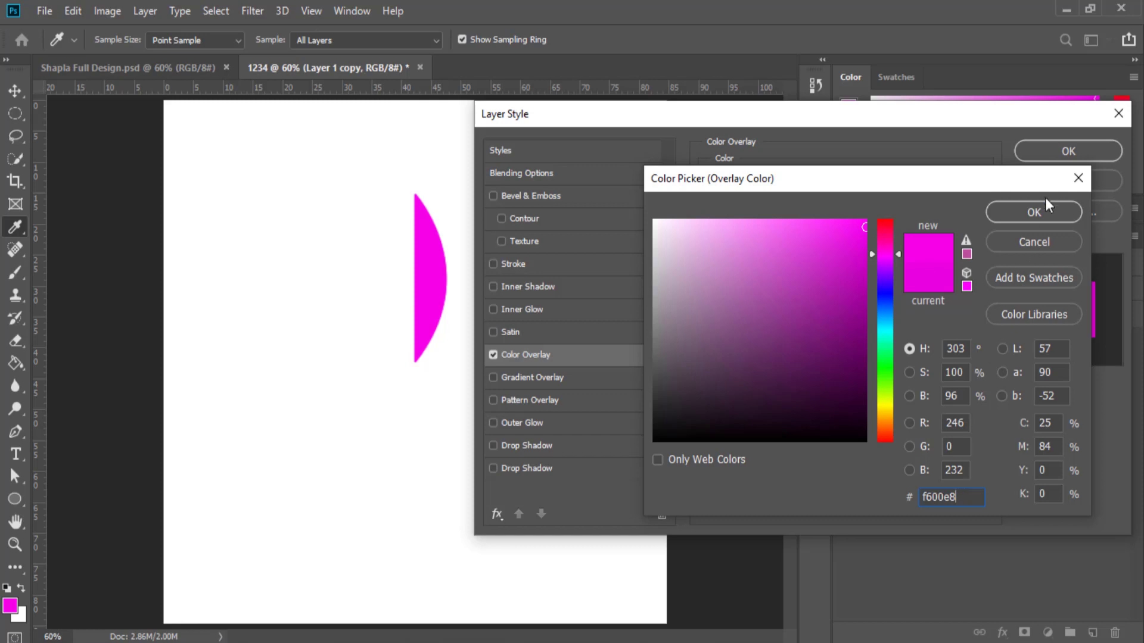
left_click(1034, 213)
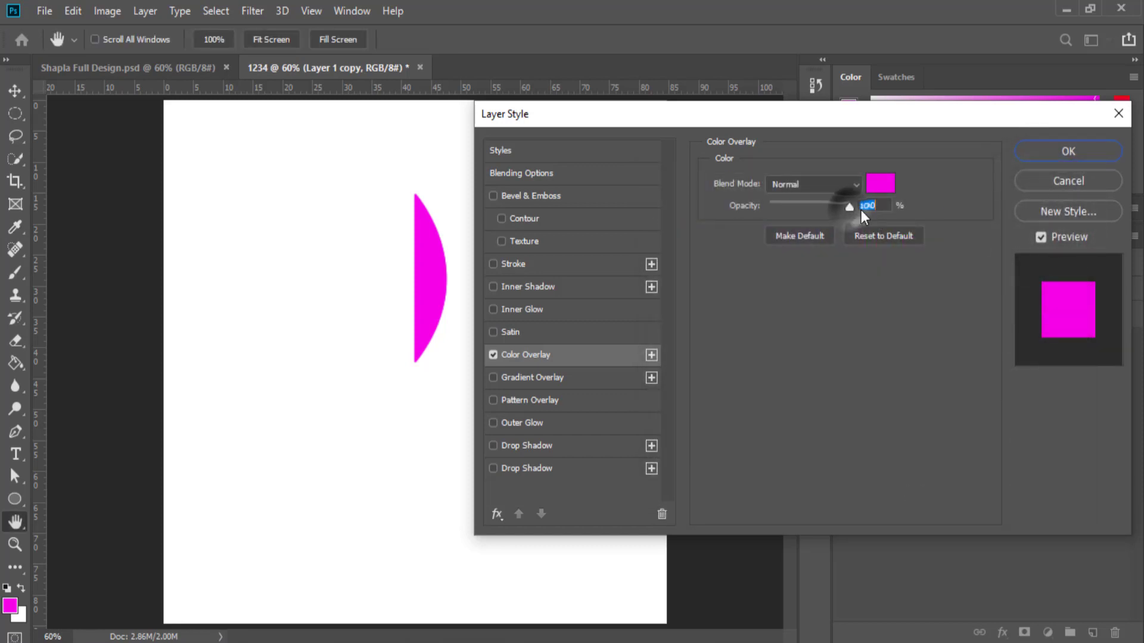
left_click(861, 208)
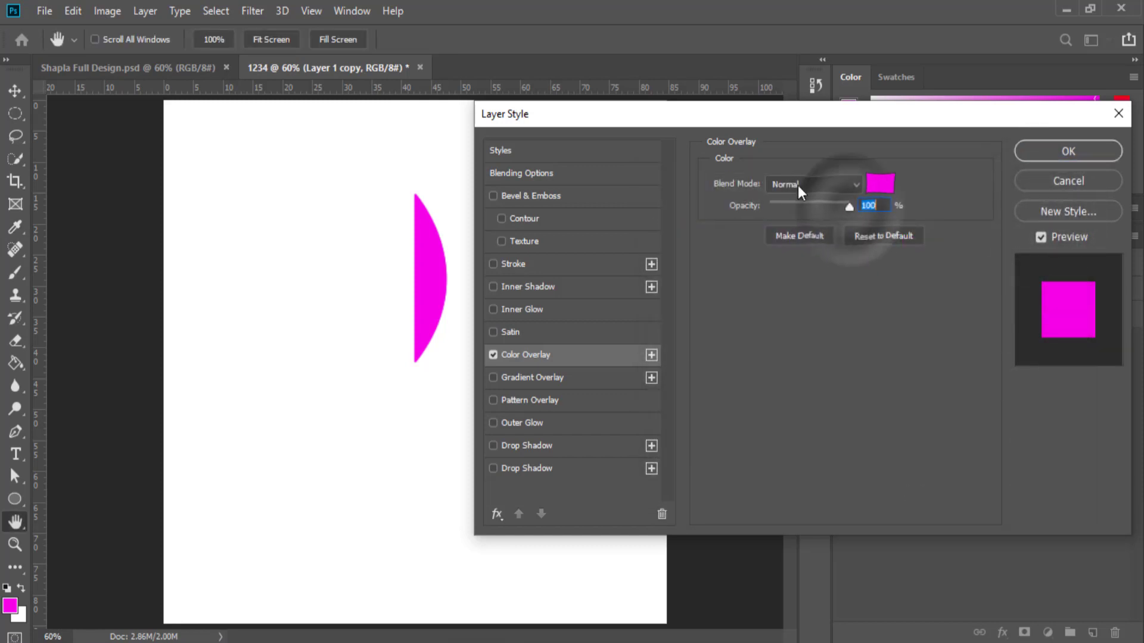
left_click(1037, 151)
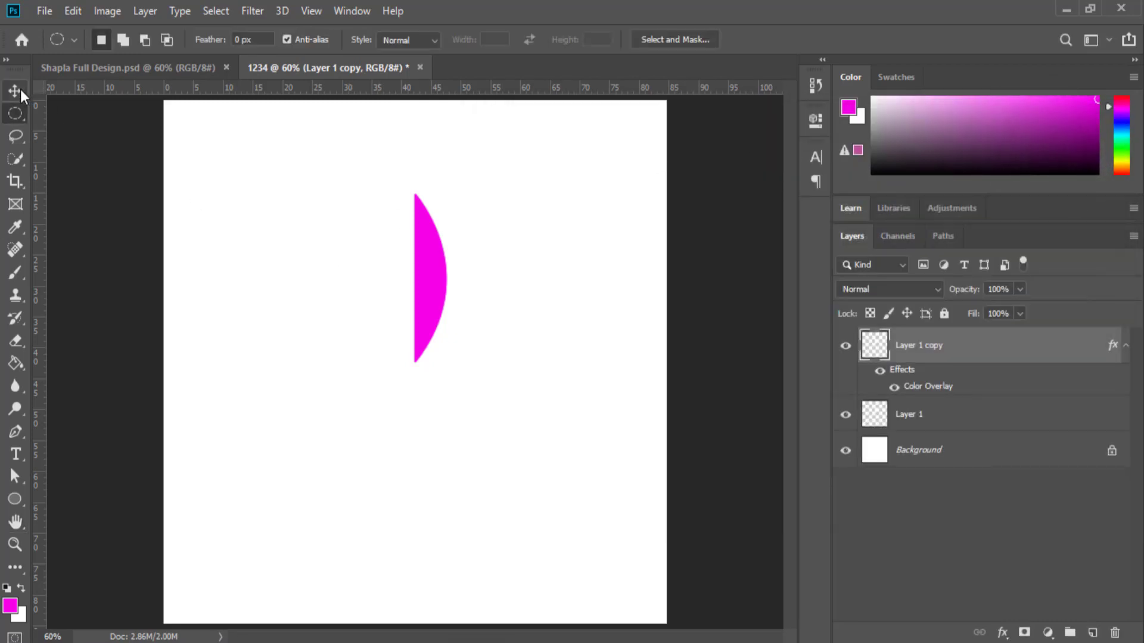
left_click(20, 89)
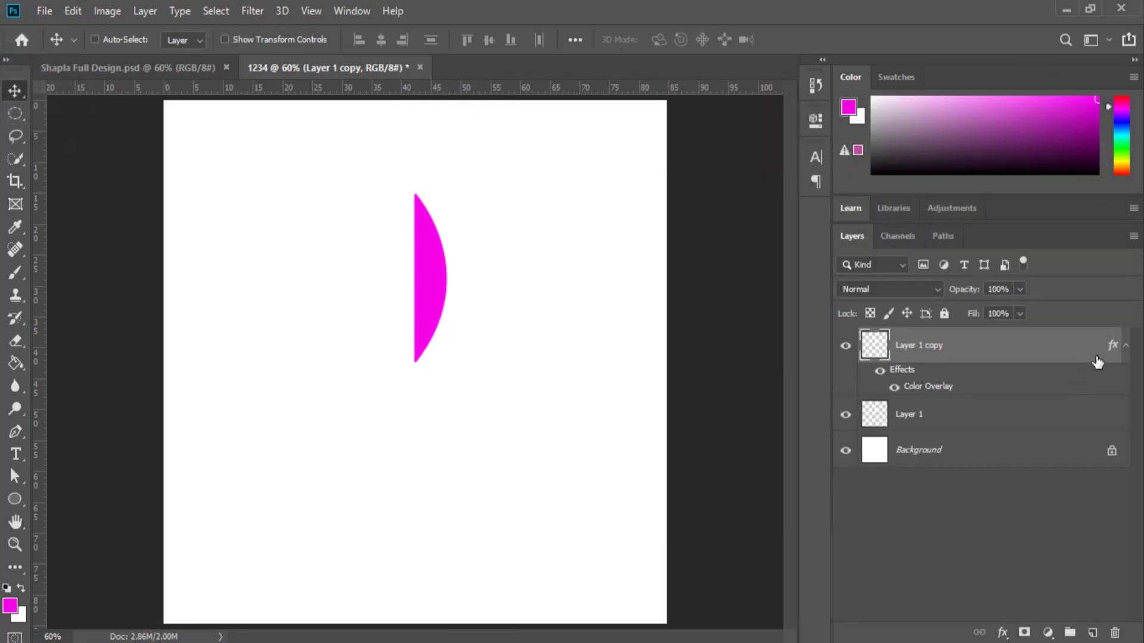
left_click(1125, 351)
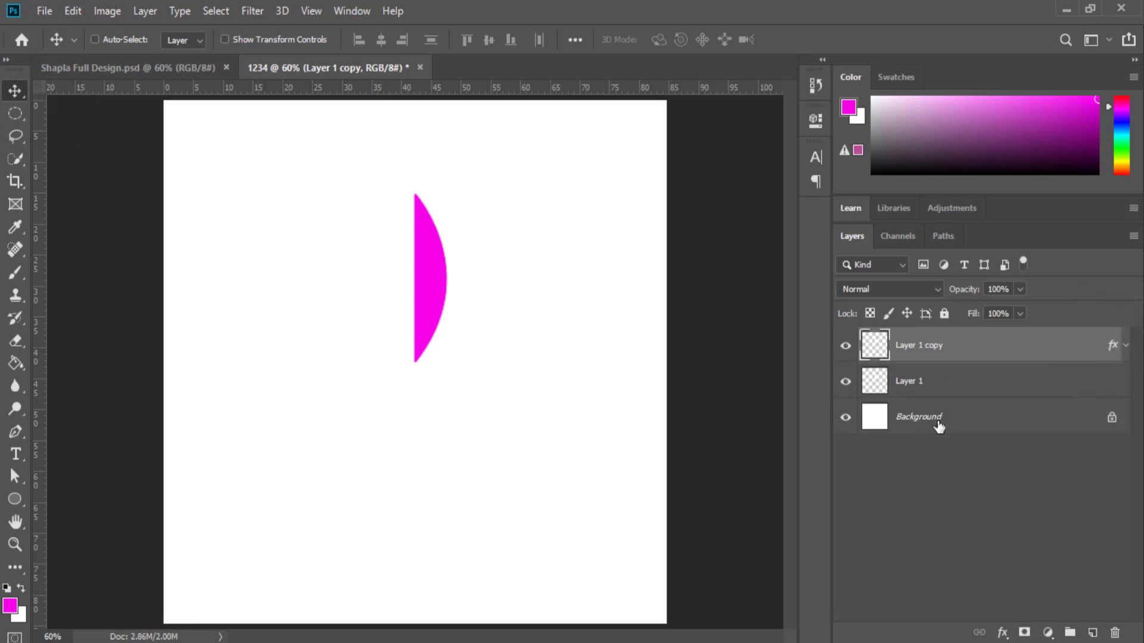
Step: Flip the outlined half-petal on Layer 1 horizontally and move it left until its straight edge meets the filled half's straight edge
left_click(918, 377)
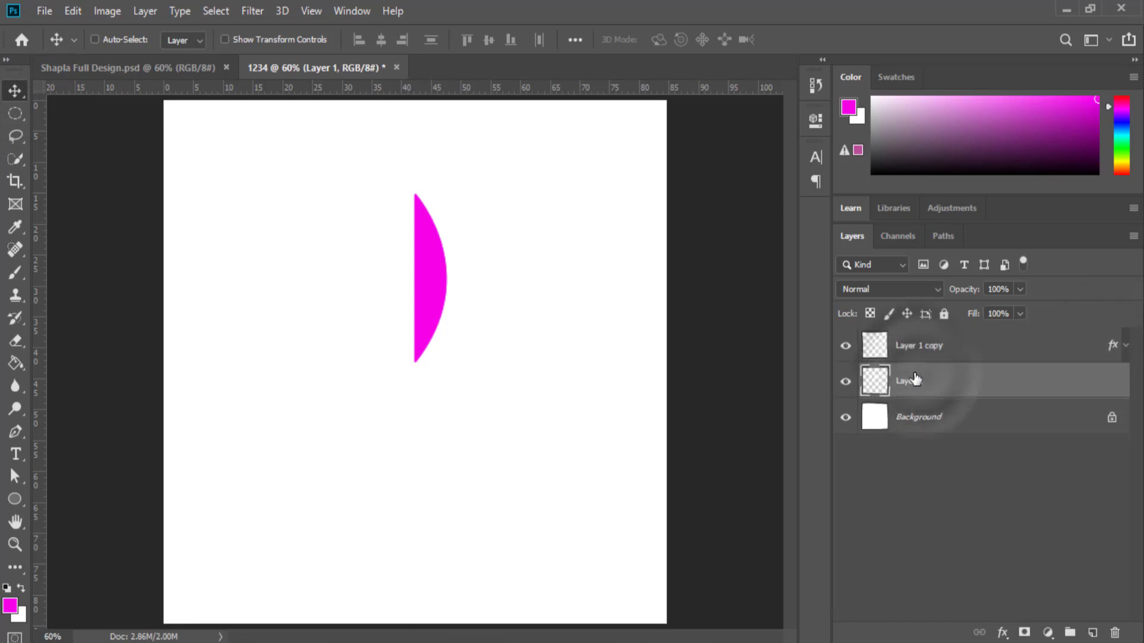
left_click(918, 352)
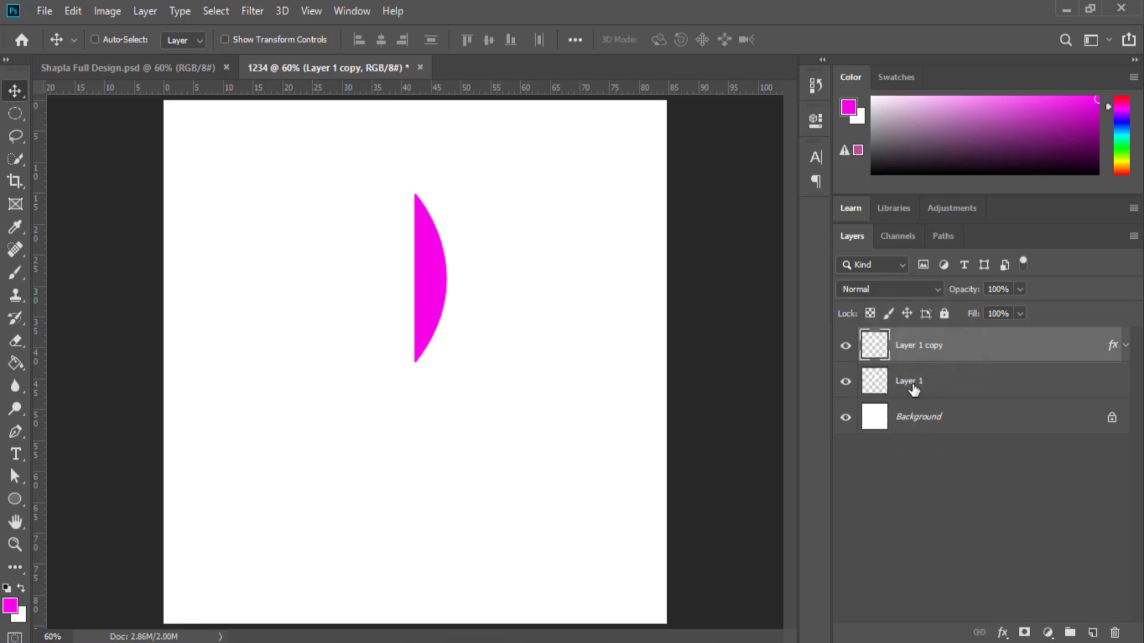
left_click(911, 382)
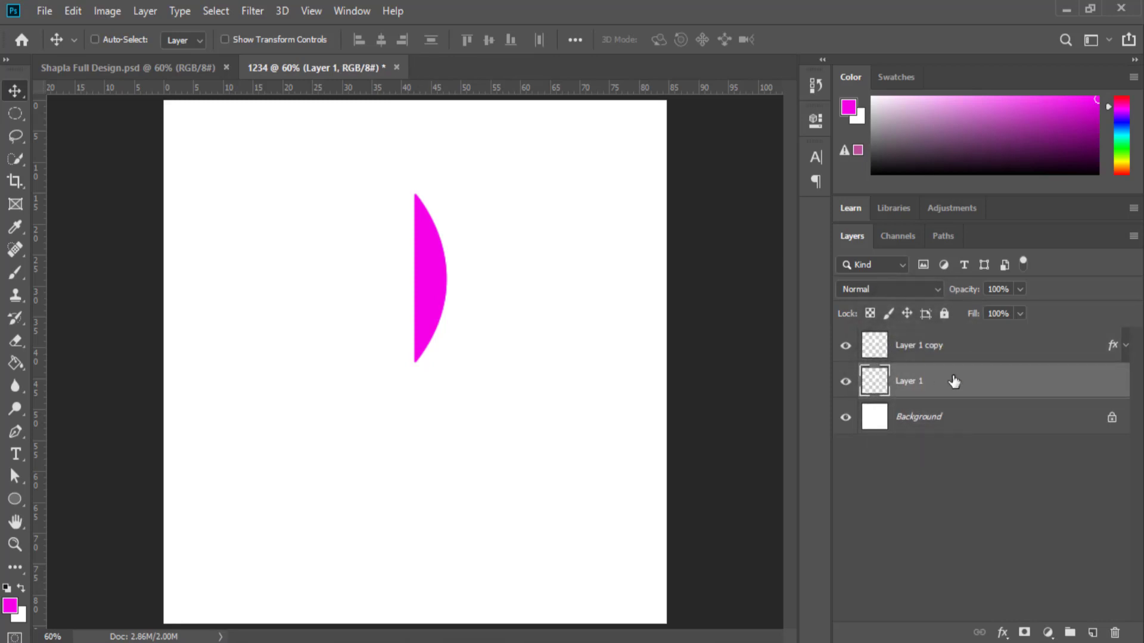
key("ctrl+t")
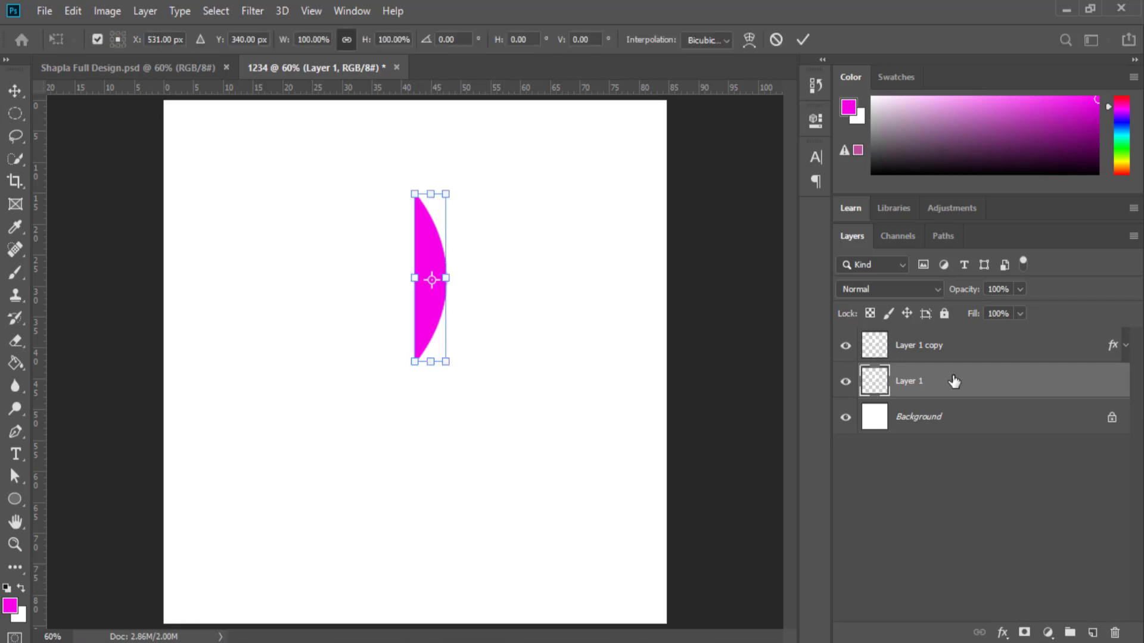
left_click(448, 279)
right_click(447, 280)
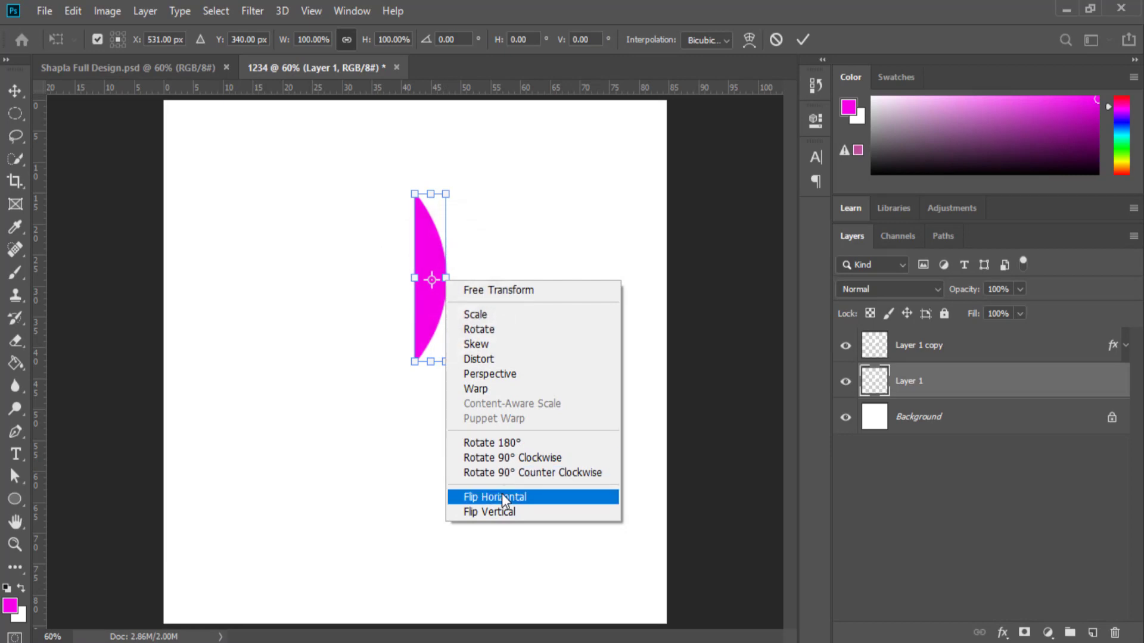
left_click(74, 10)
left_click(74, 9)
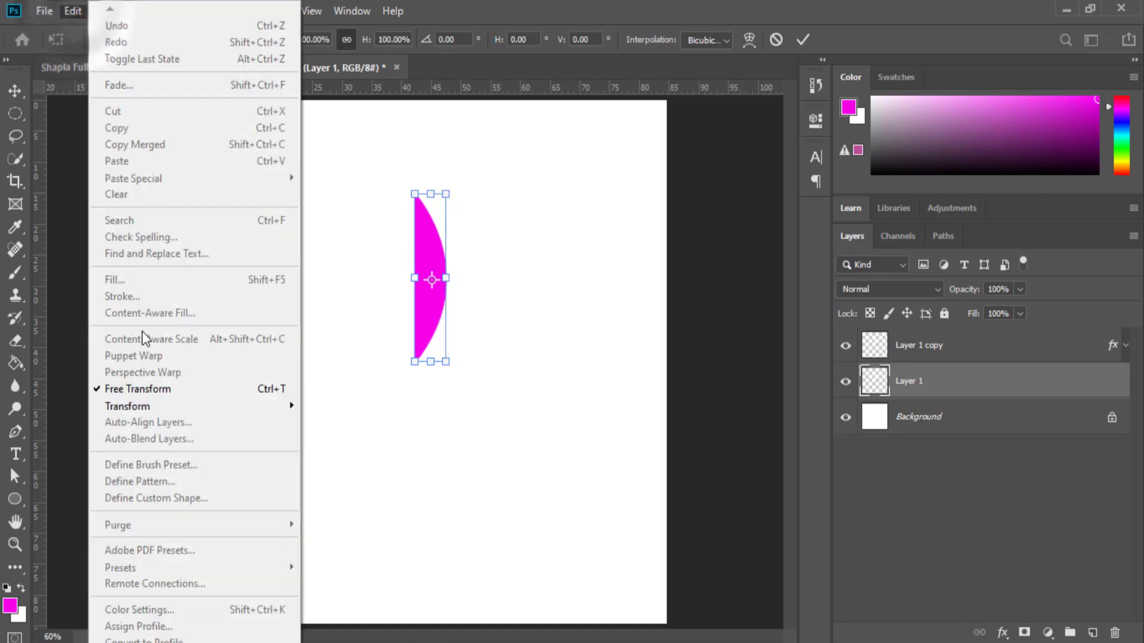
mouse_move(140, 405)
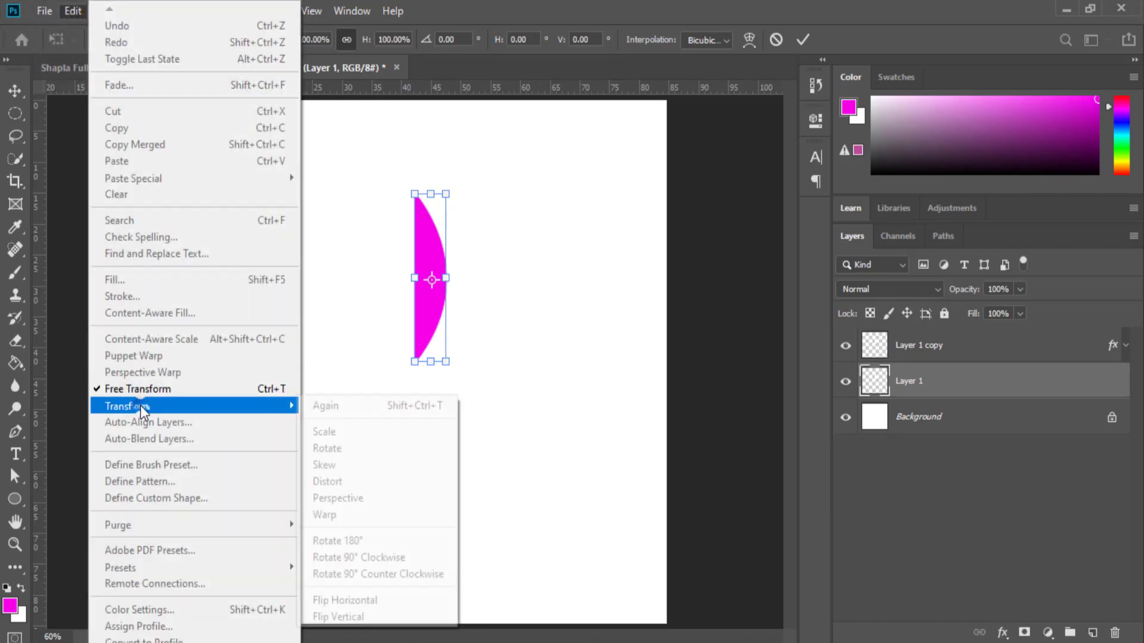
left_click(400, 599)
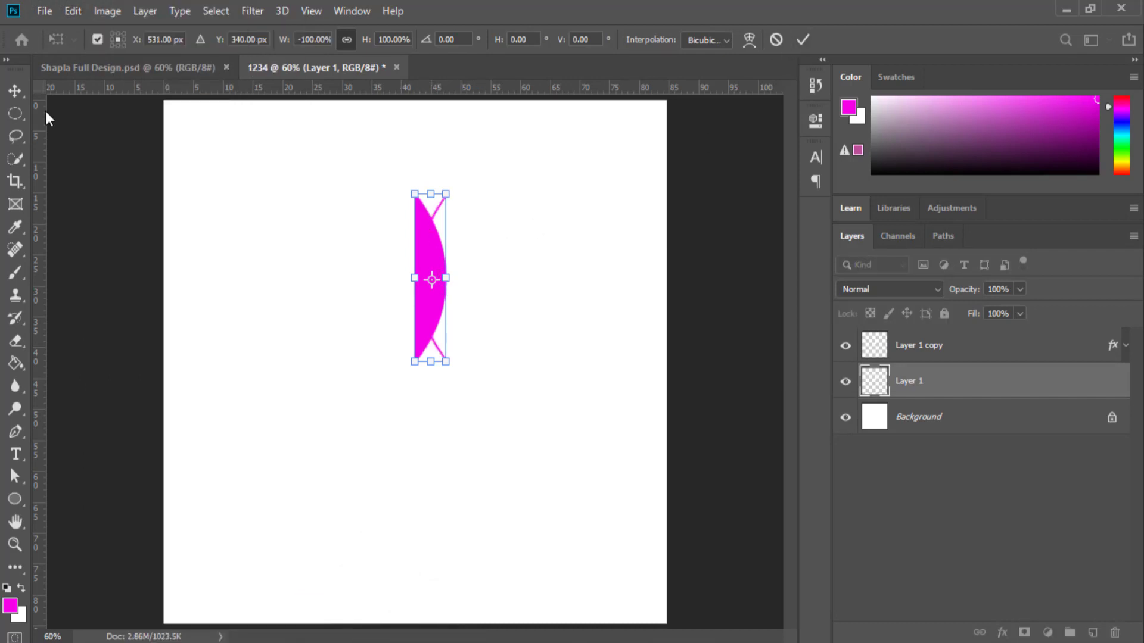
left_click(13, 83)
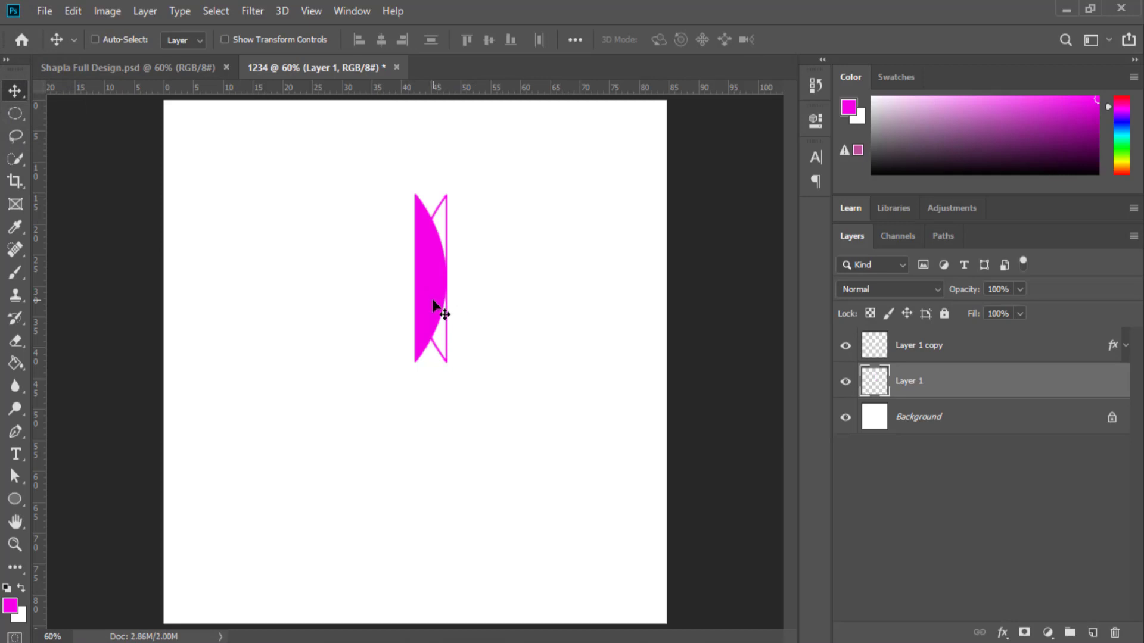
left_click_drag(433, 300, 411, 306)
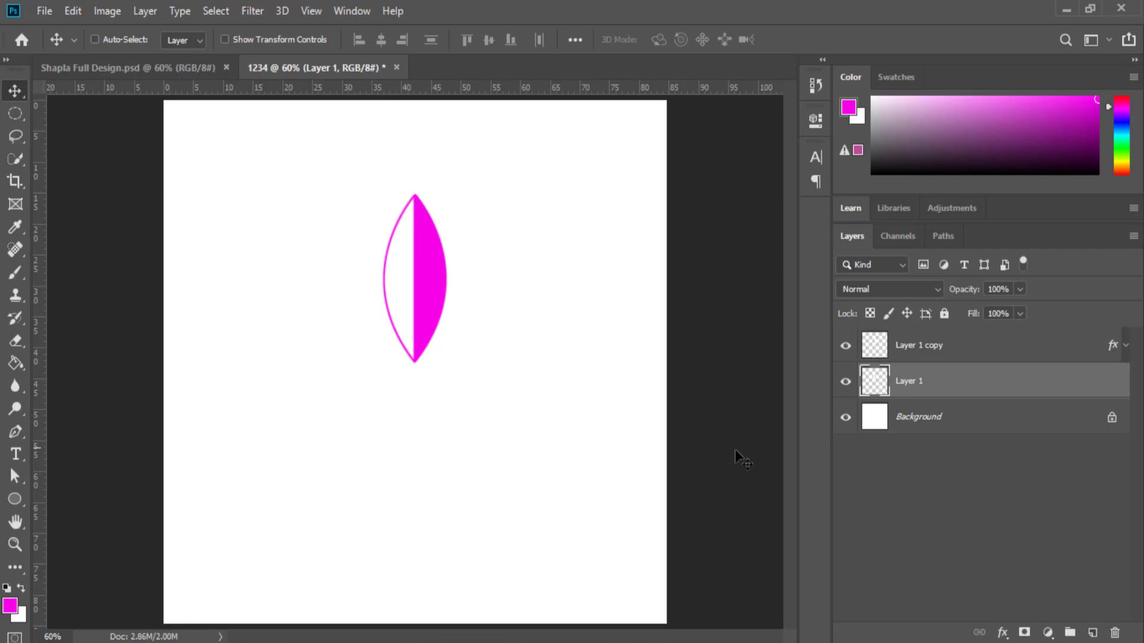
Step: Merge the outlined and filled half-petal layers into one petal layer and duplicate that layer
left_click(935, 481)
left_click(918, 345)
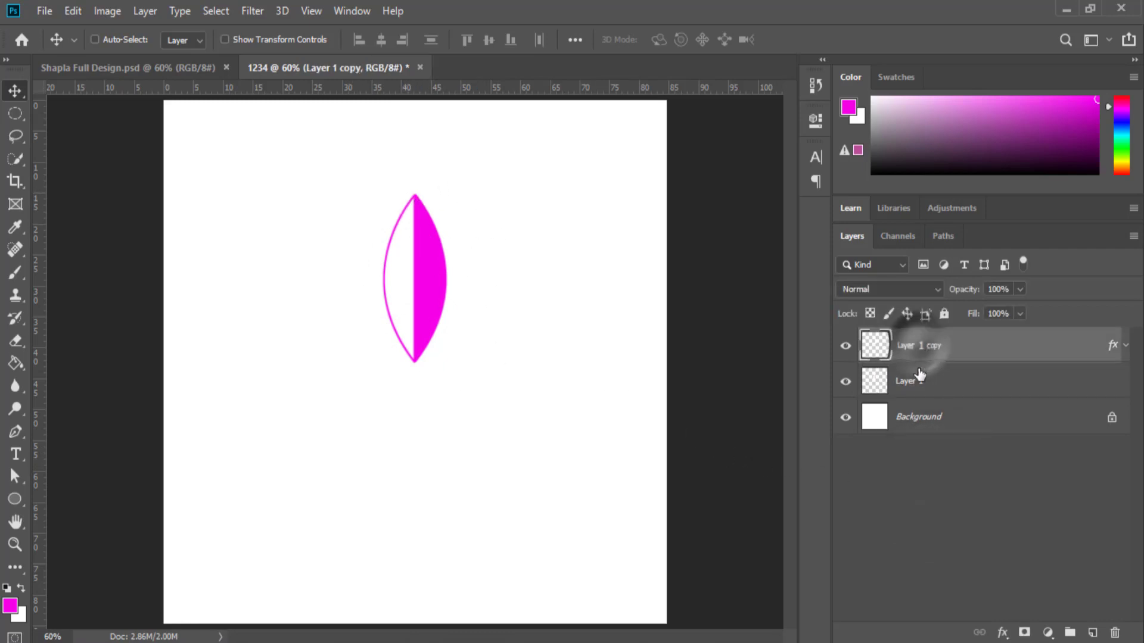
left_click(918, 381, "shift")
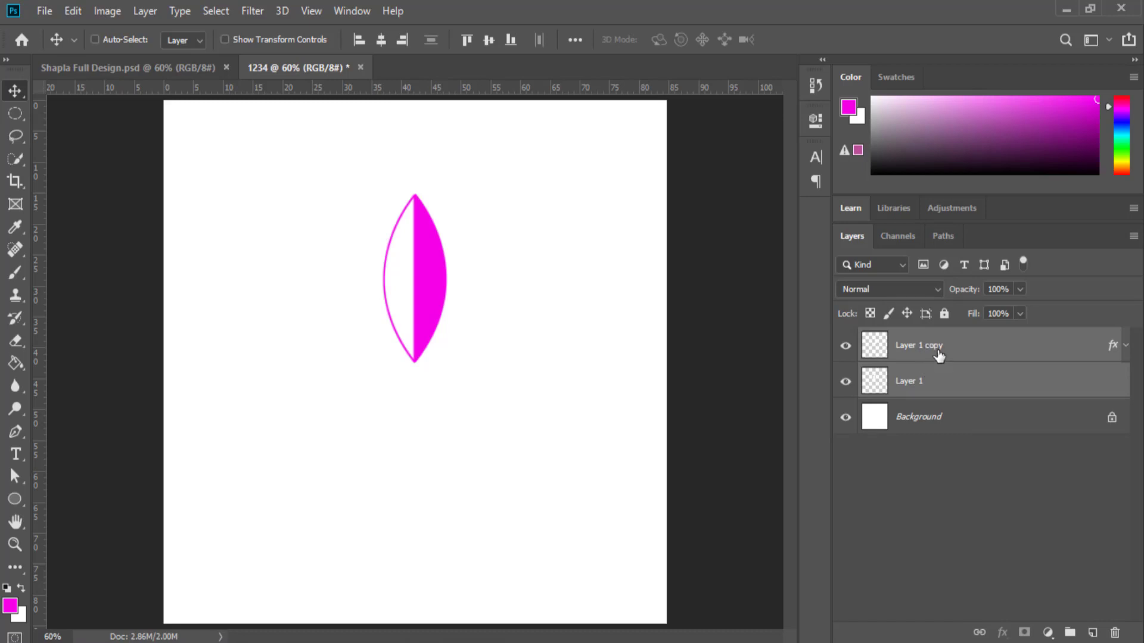
right_click(938, 355)
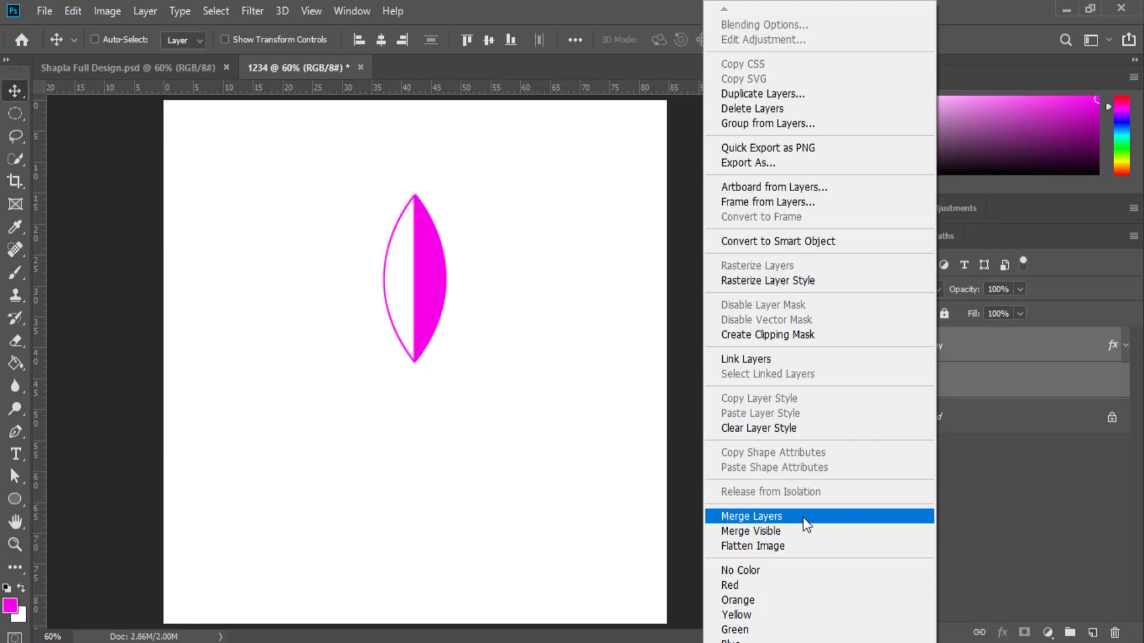
left_click(803, 517)
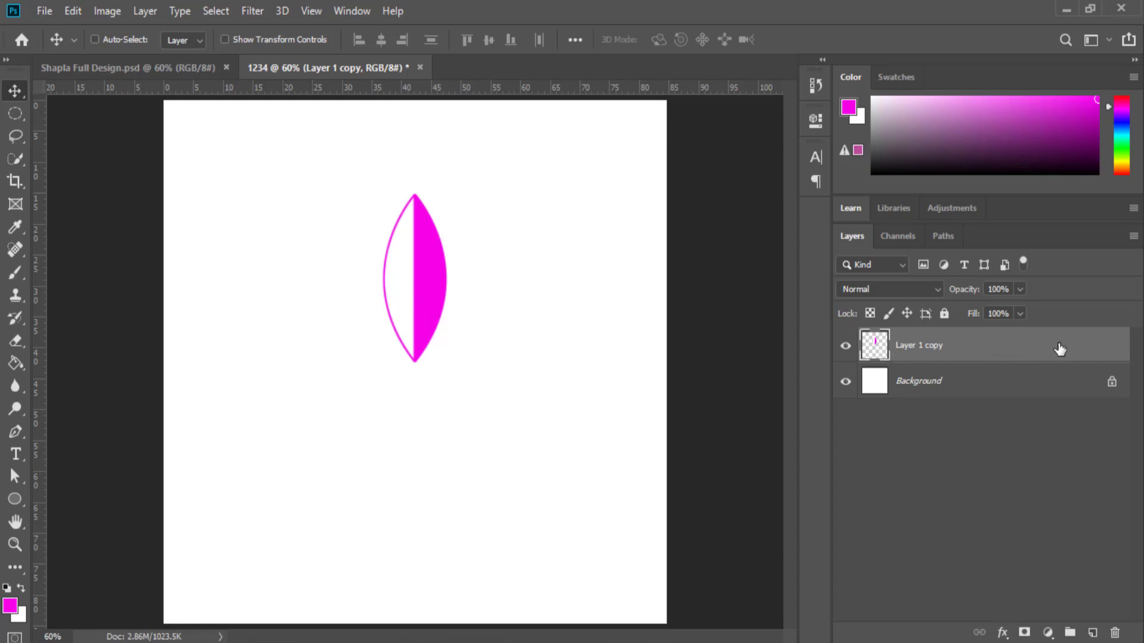
left_click_drag(1054, 352, 1093, 633)
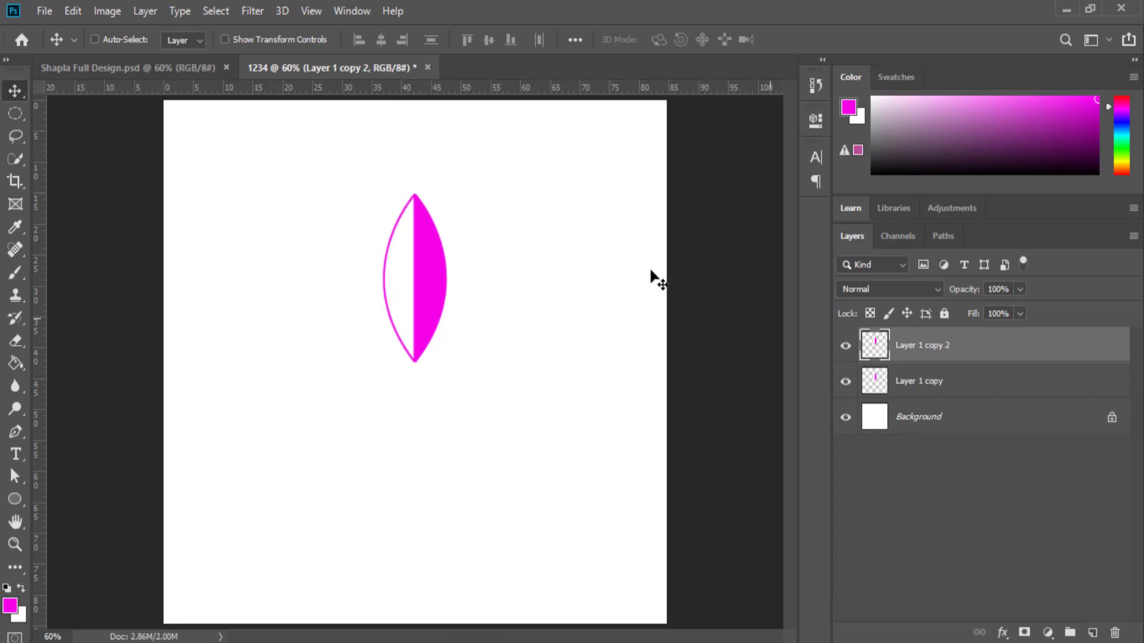
Step: Transform a copy of the petal, rotating it 16.41° clockwise about its bottom tip, and repeat the copy-and-rotate twice for three right-hand petals
key("ctrl+alt+t")
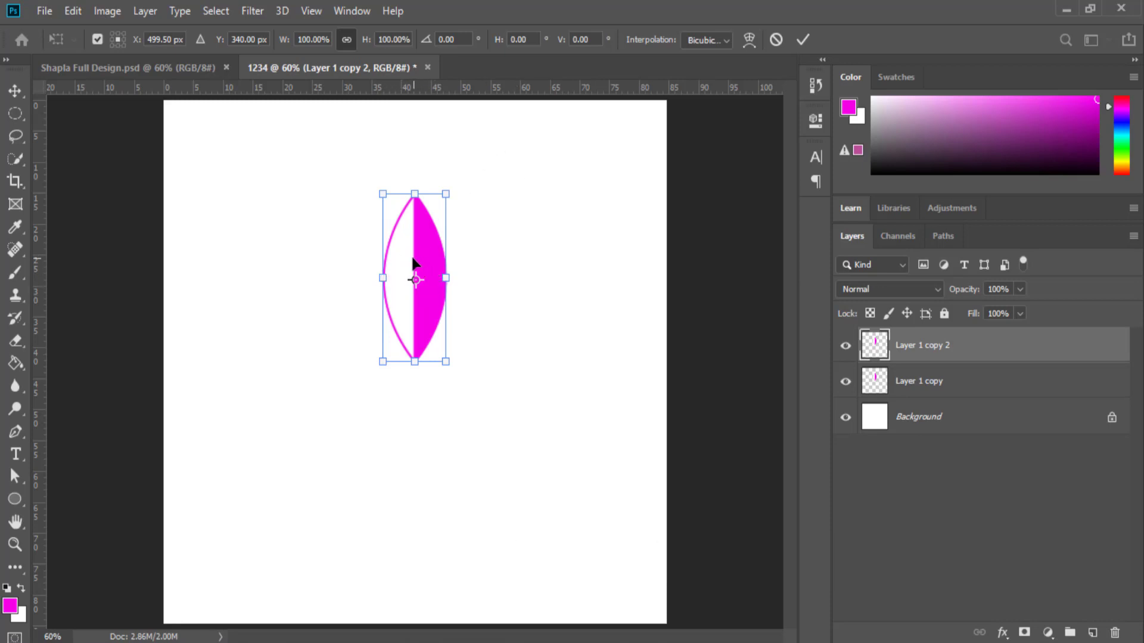
left_click_drag(417, 280, 417, 365)
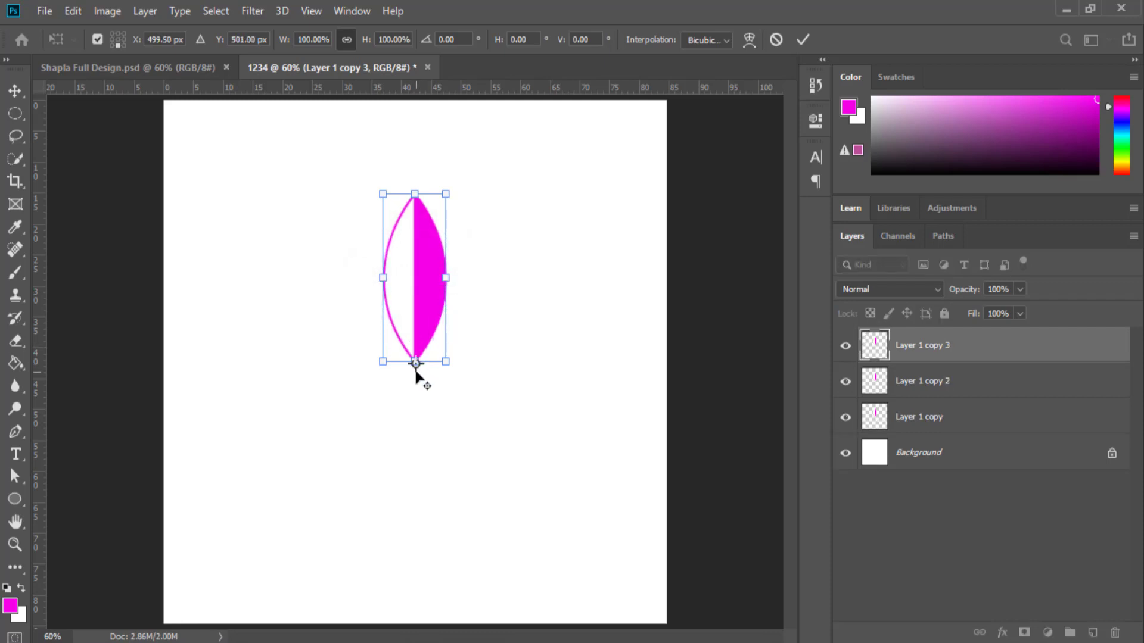
left_click_drag(454, 172, 502, 193)
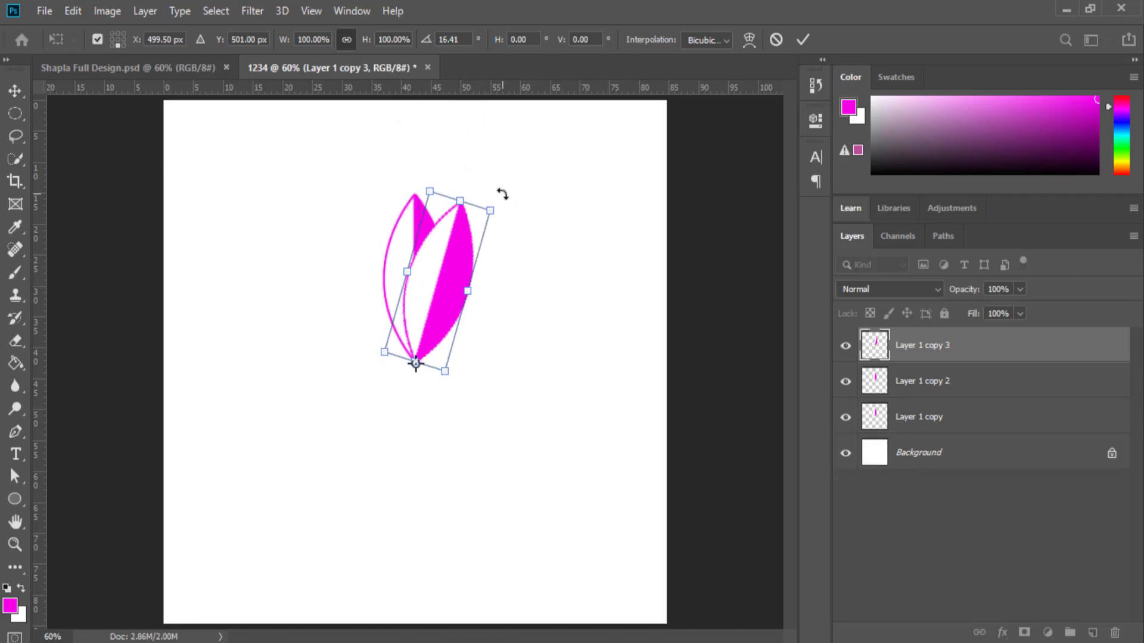
left_click(811, 36)
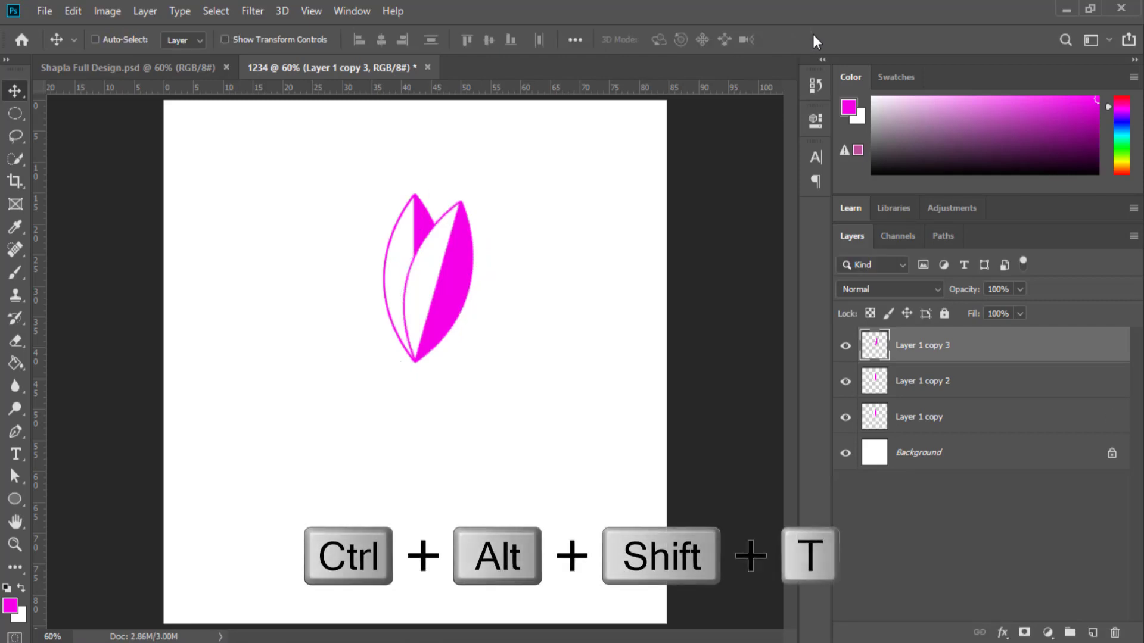
key("ctrl+alt+shift+t")
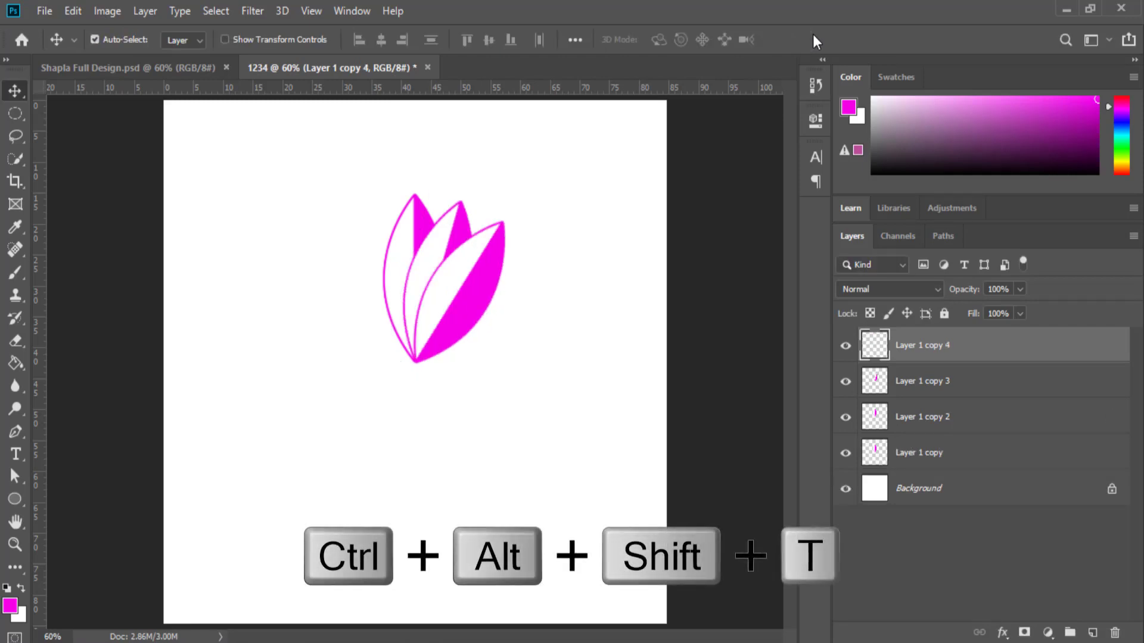
key("ctrl+alt+shift+t")
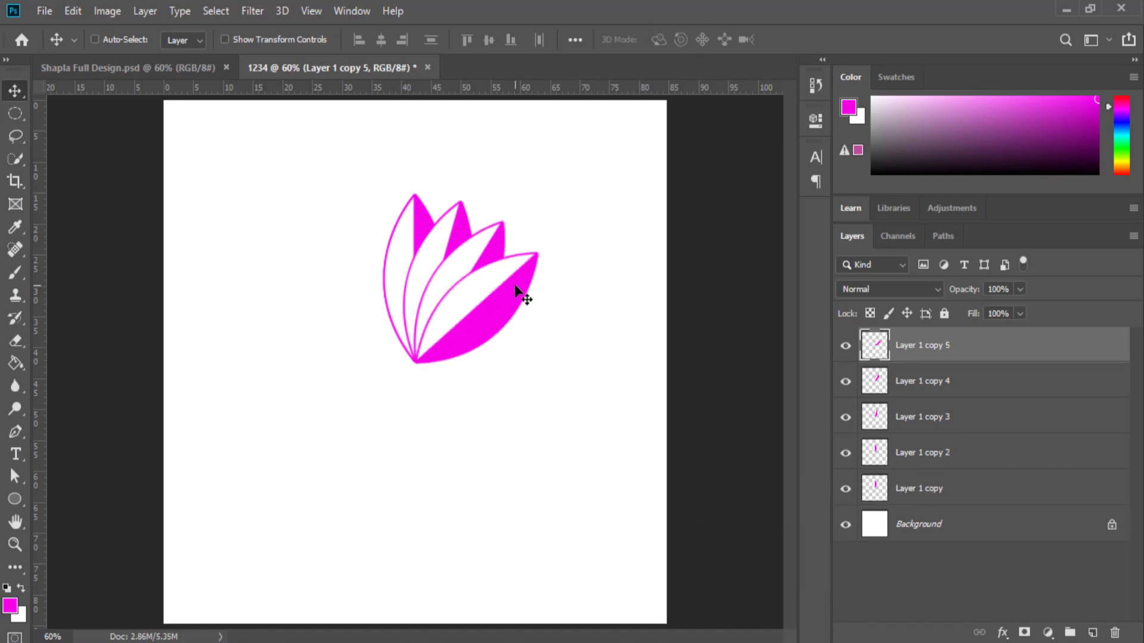
Step: Group the three rotated petal layers under the name "Right Side" and delete the spare upright petal layer, Layer 1 copy 2
left_click(956, 354)
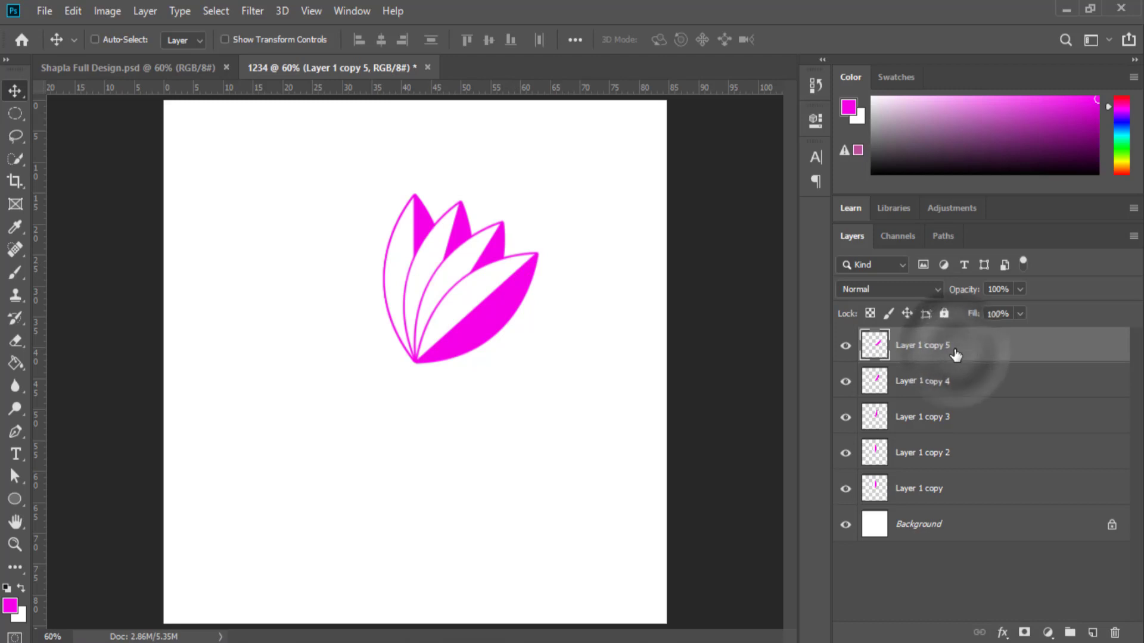
left_click(926, 420, "shift")
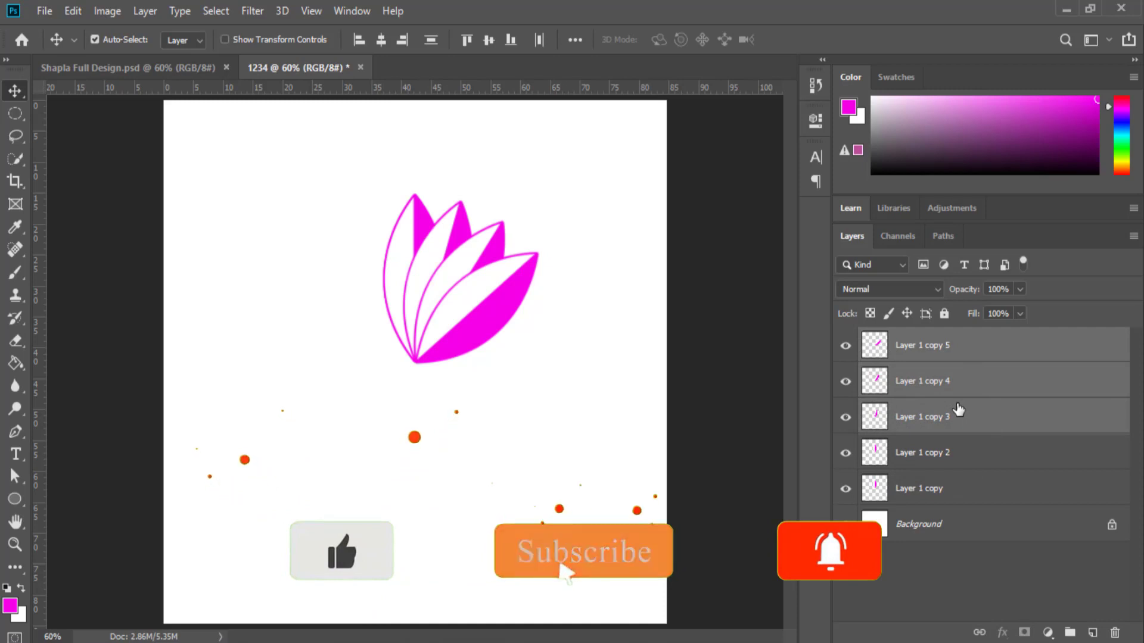
key("ctrl+g")
left_click(911, 340)
double_click(912, 339)
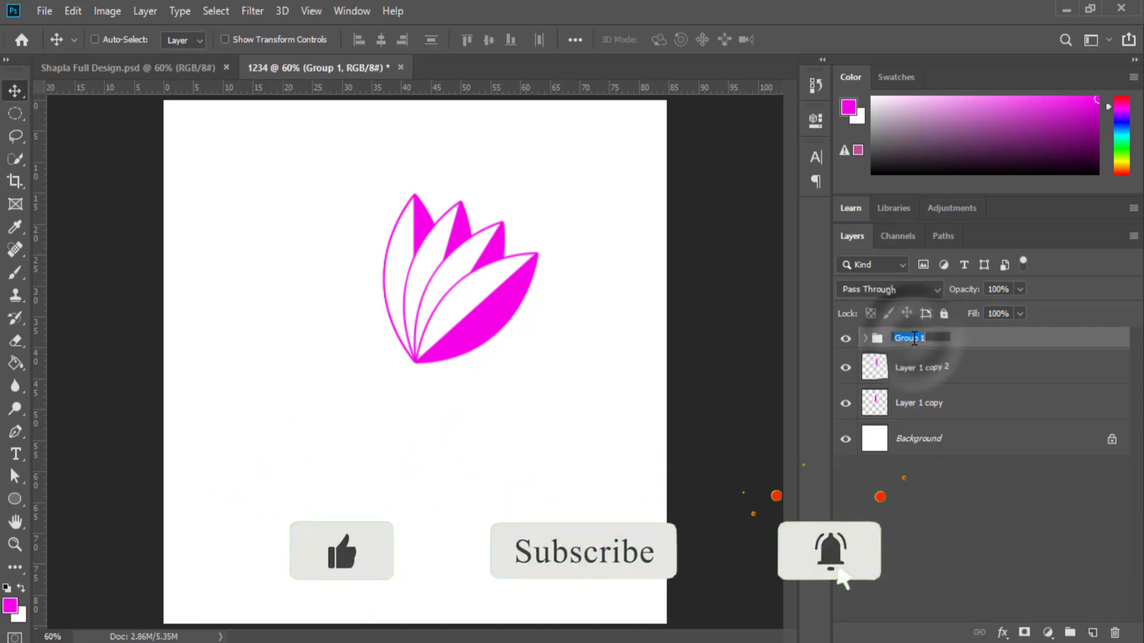
type("Rig")
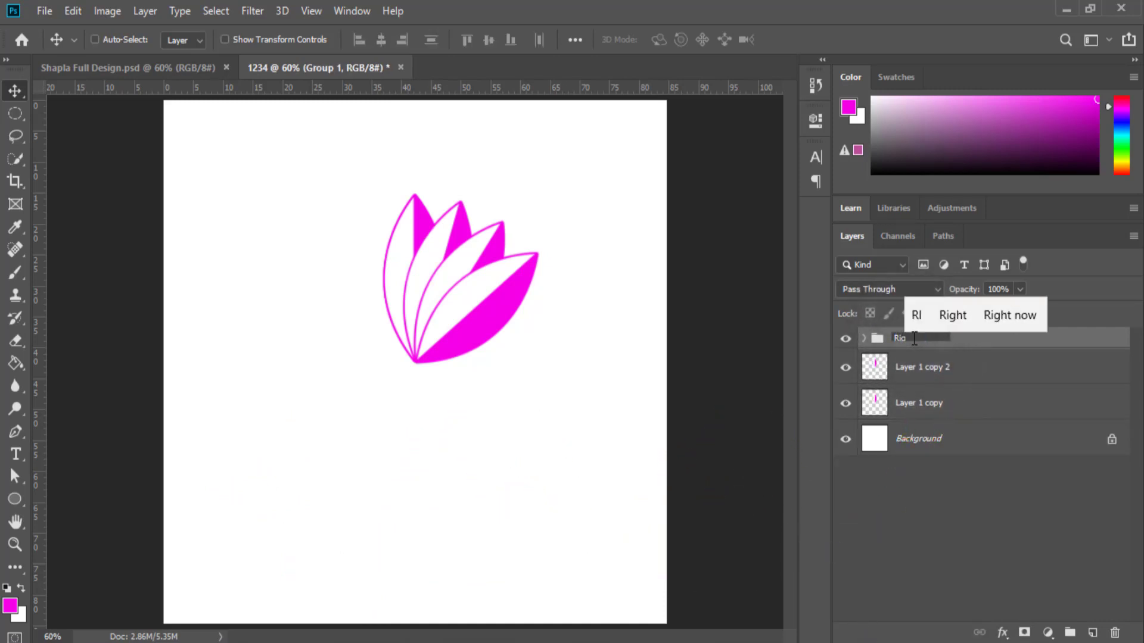
type("ht Side")
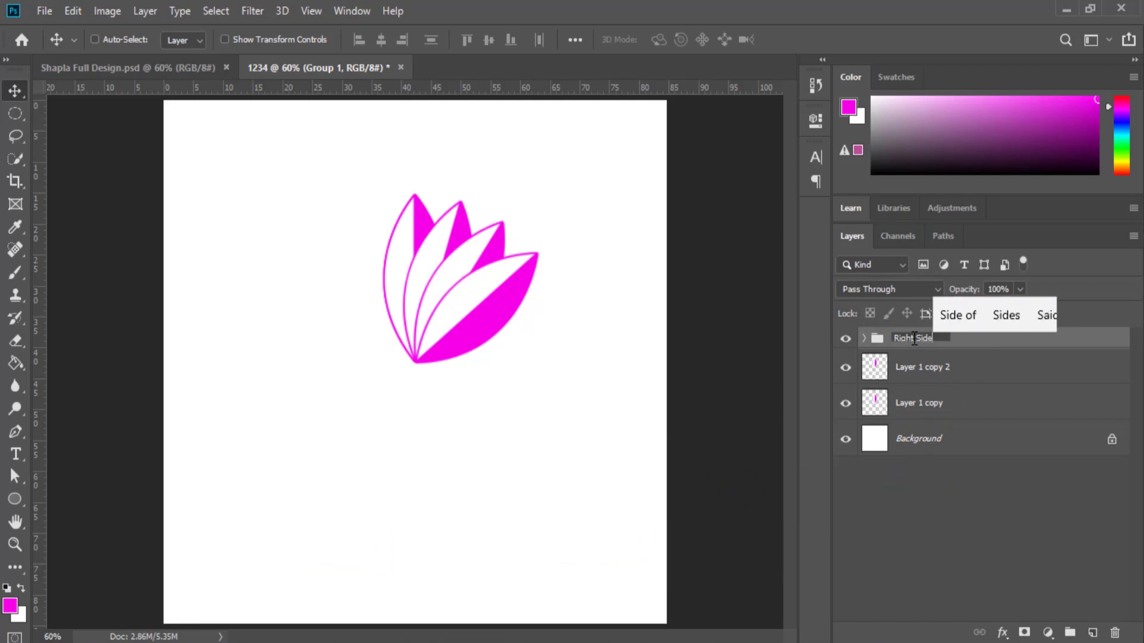
key("Return")
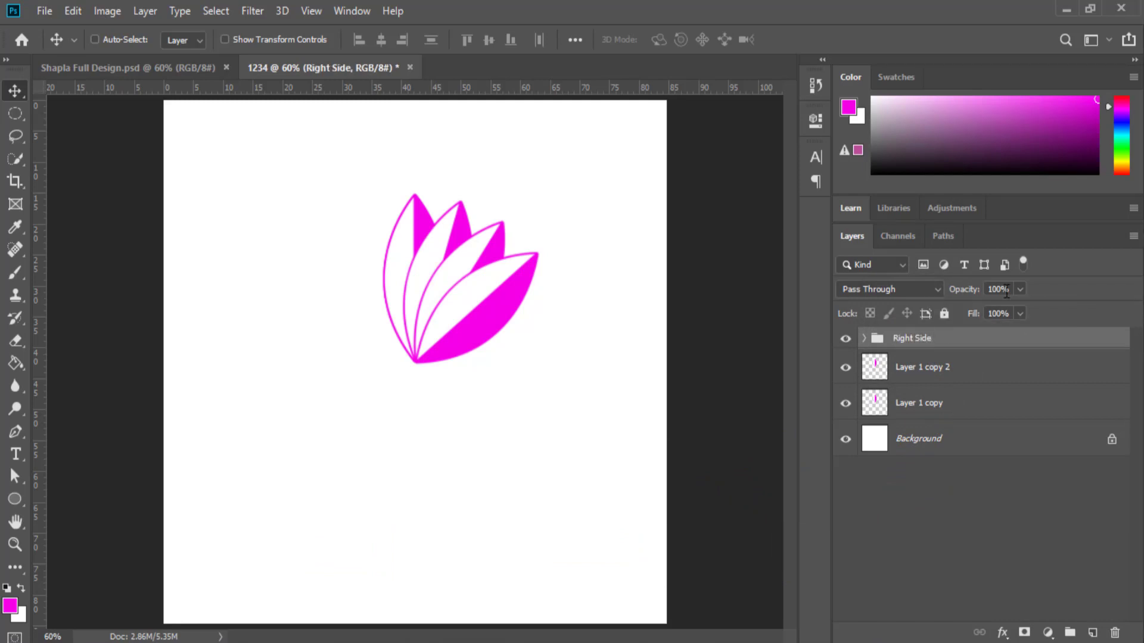
left_click(934, 370)
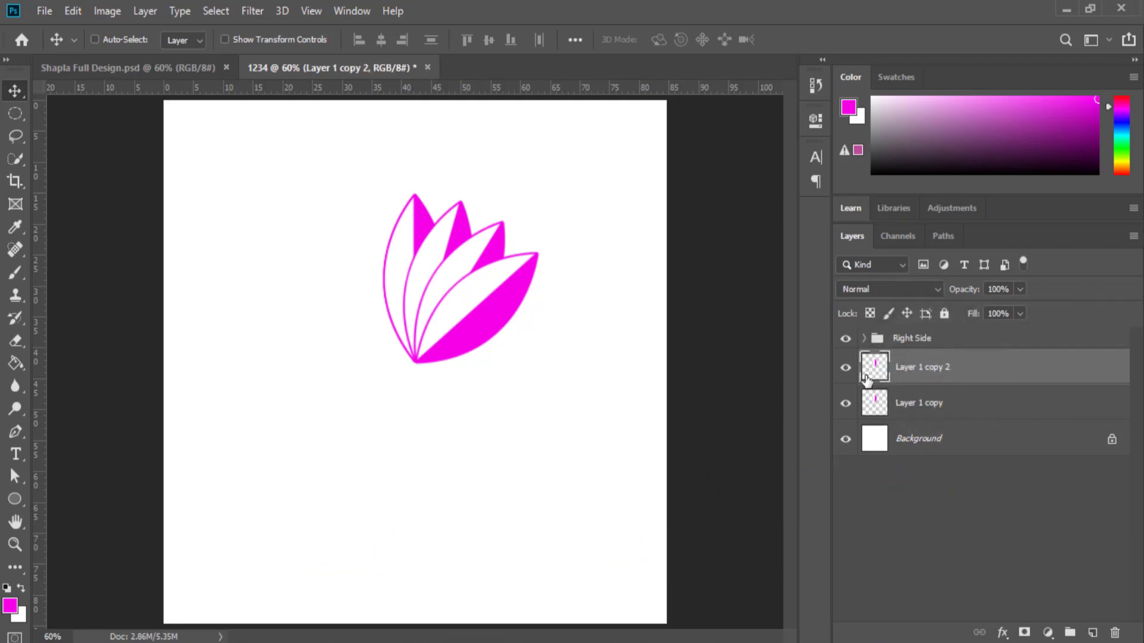
left_click_drag(1093, 373, 1115, 633)
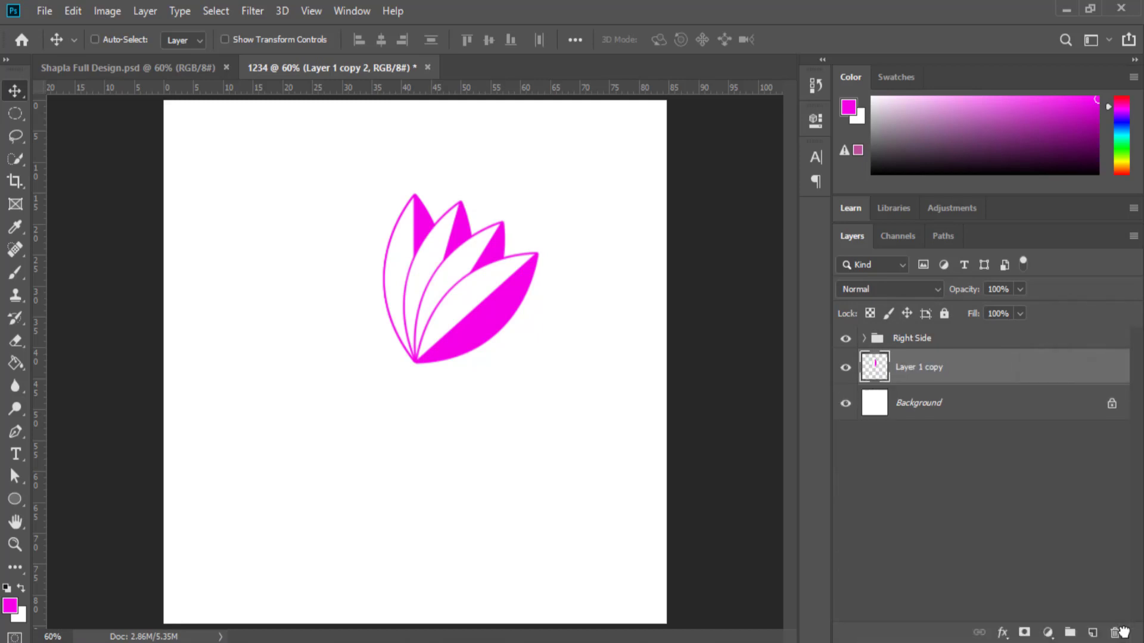
Step: Duplicate the Right Side group and rename the copy "Left Side"
left_click(924, 338)
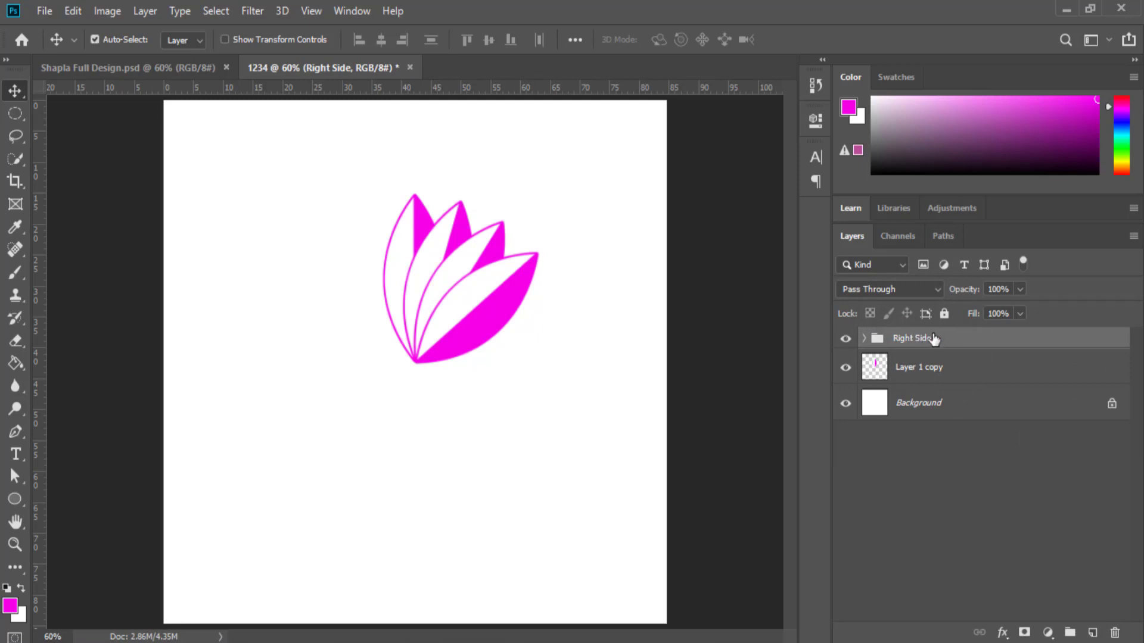
key("ctrl+j")
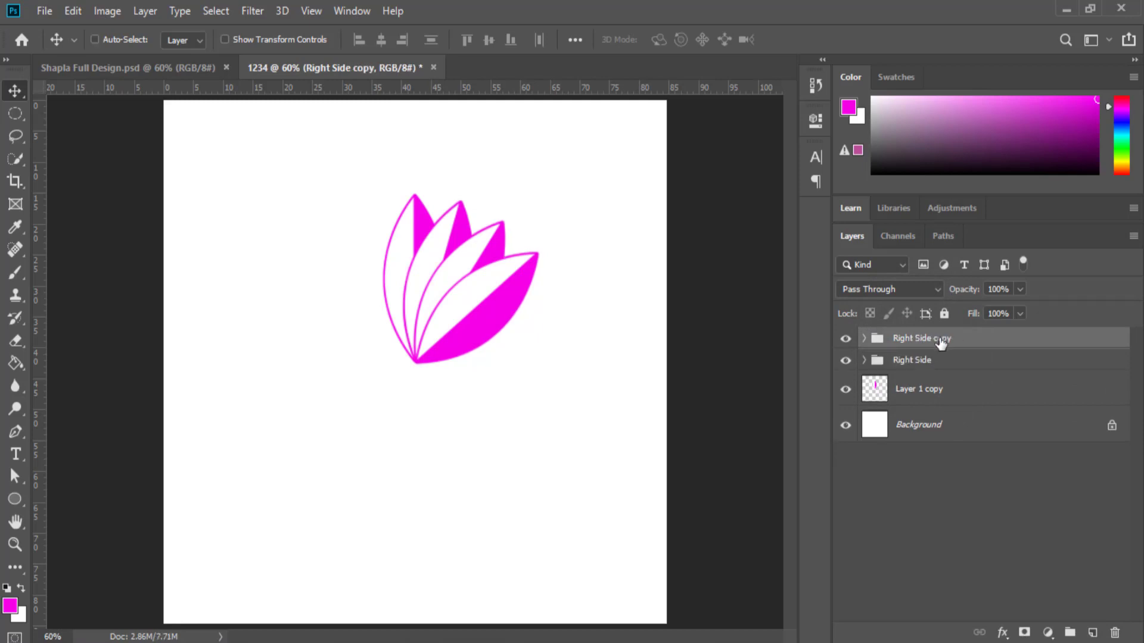
double_click(920, 337)
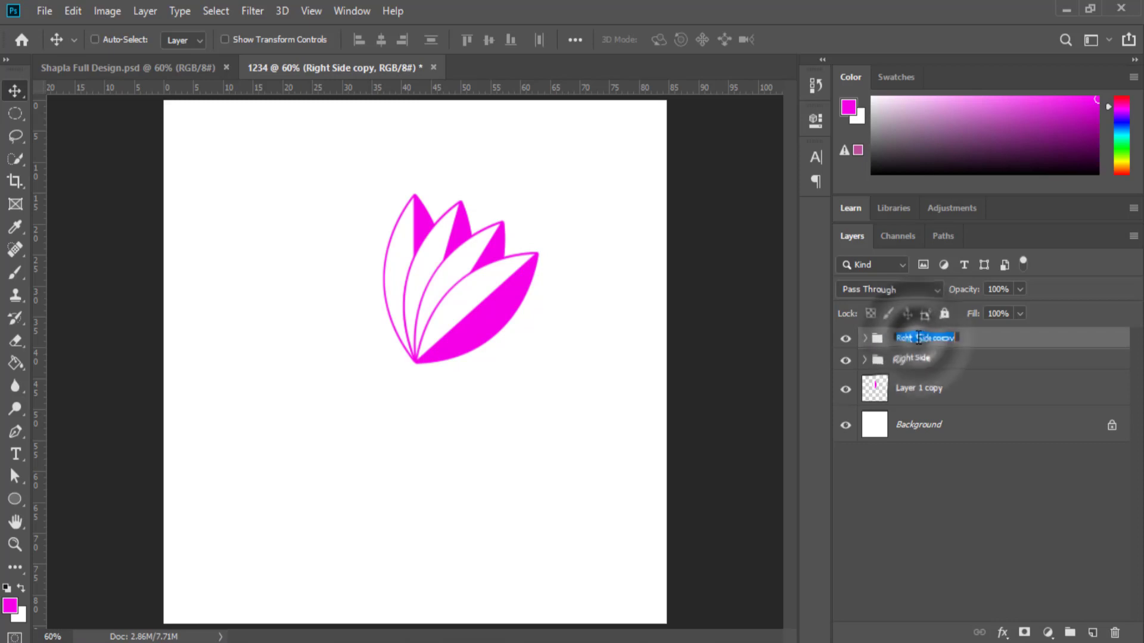
type("Le")
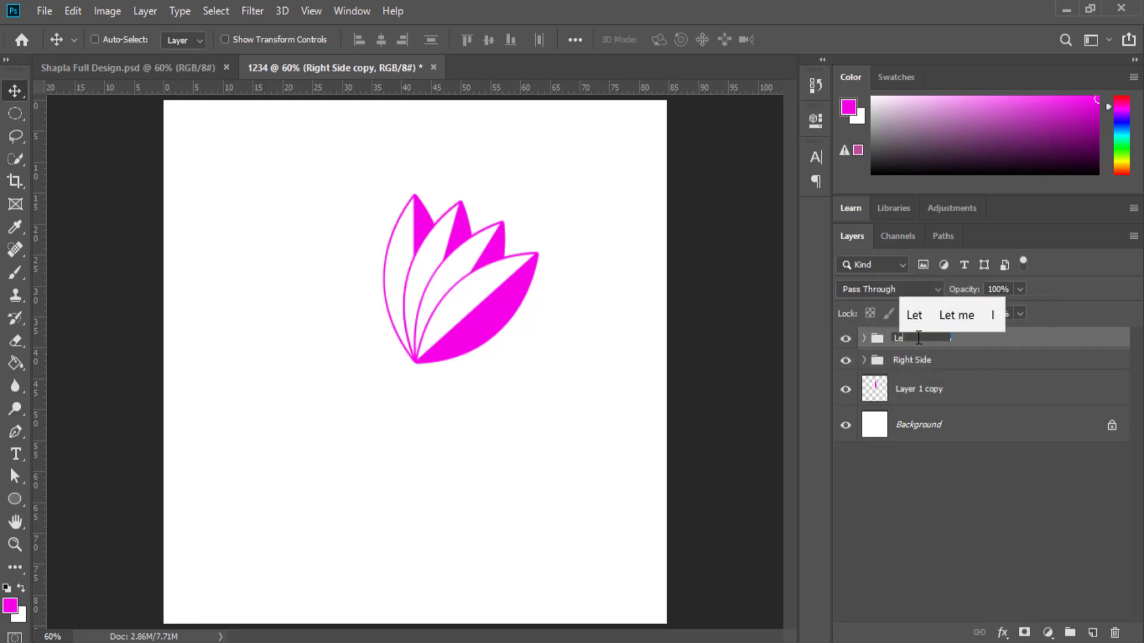
type("ft Si")
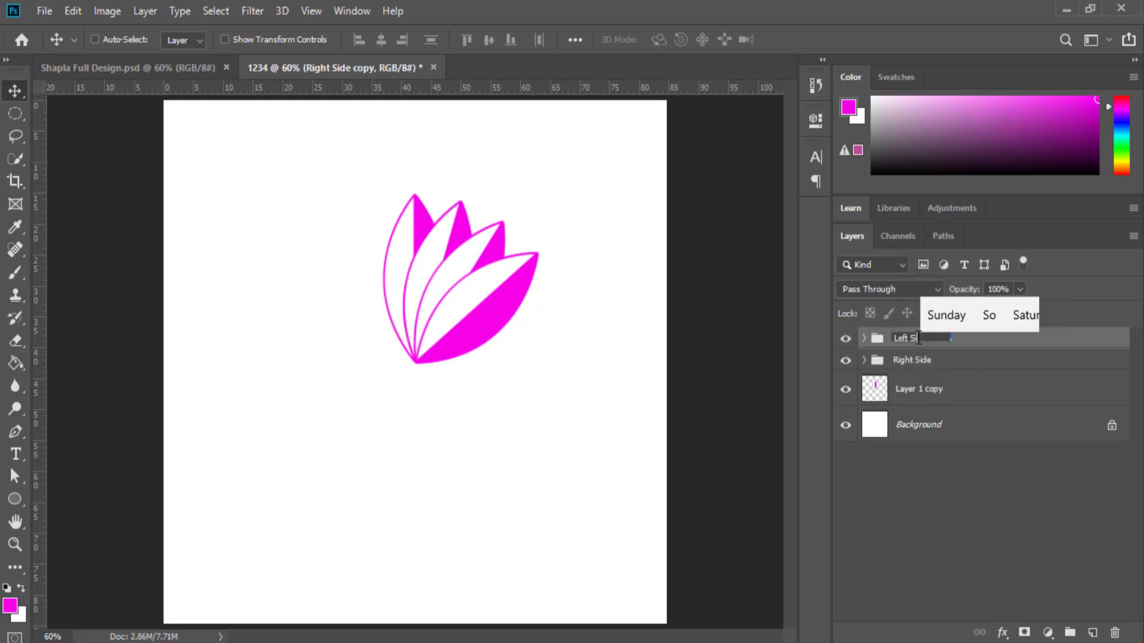
type("de")
key("Return")
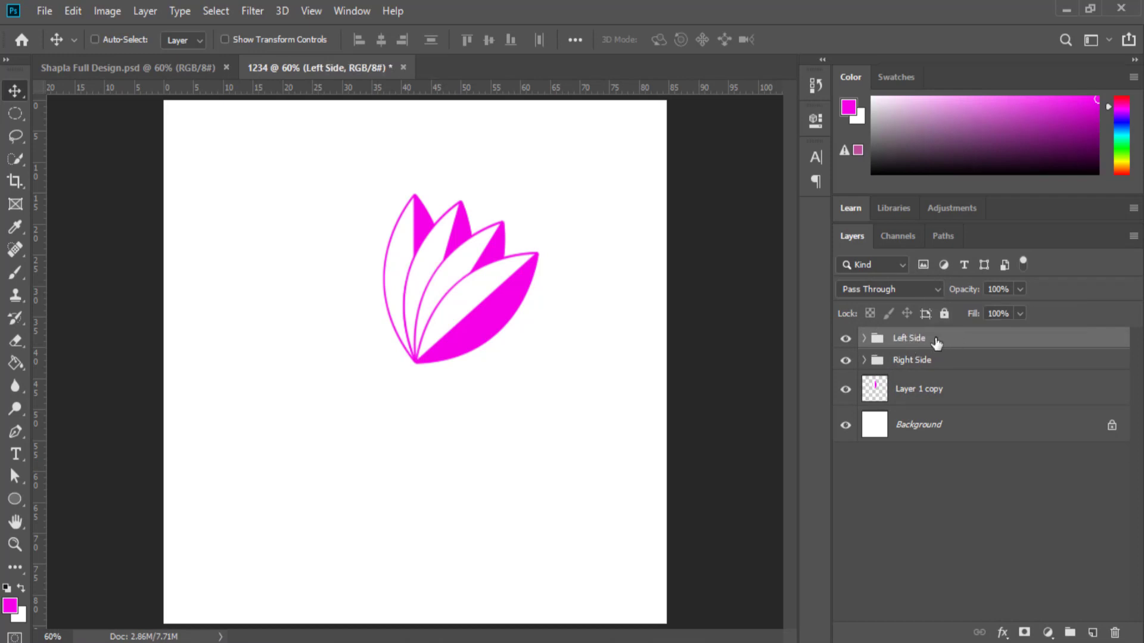
Step: Flip the Left Side group horizontally and move it left until its bottom tip meets the right-hand petals' bottom tip
key("ctrl+t")
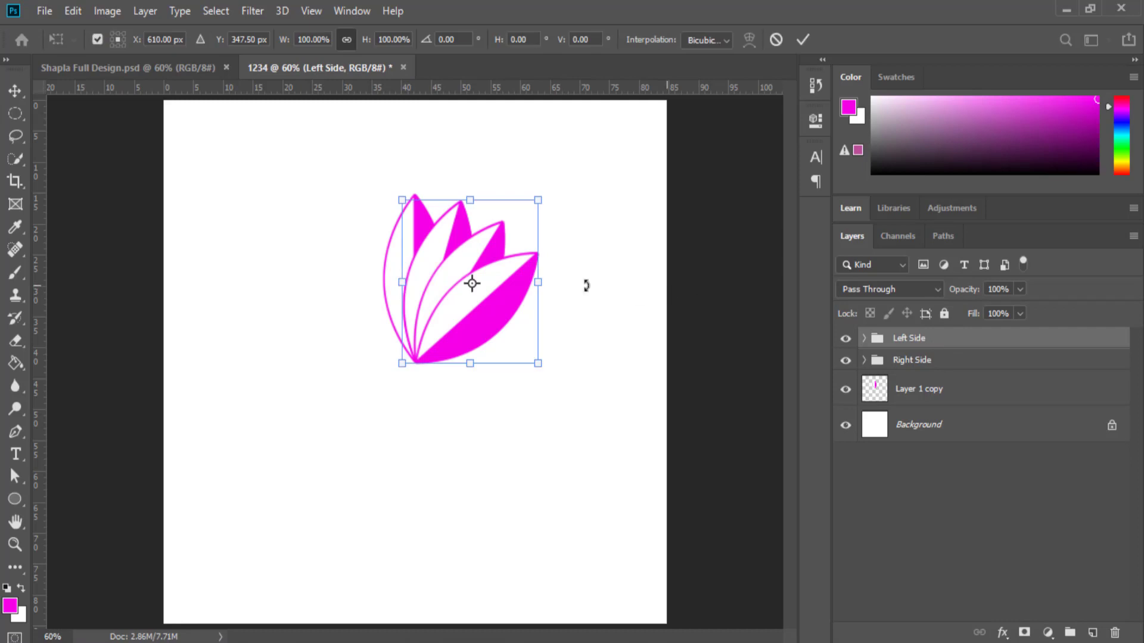
right_click(540, 283)
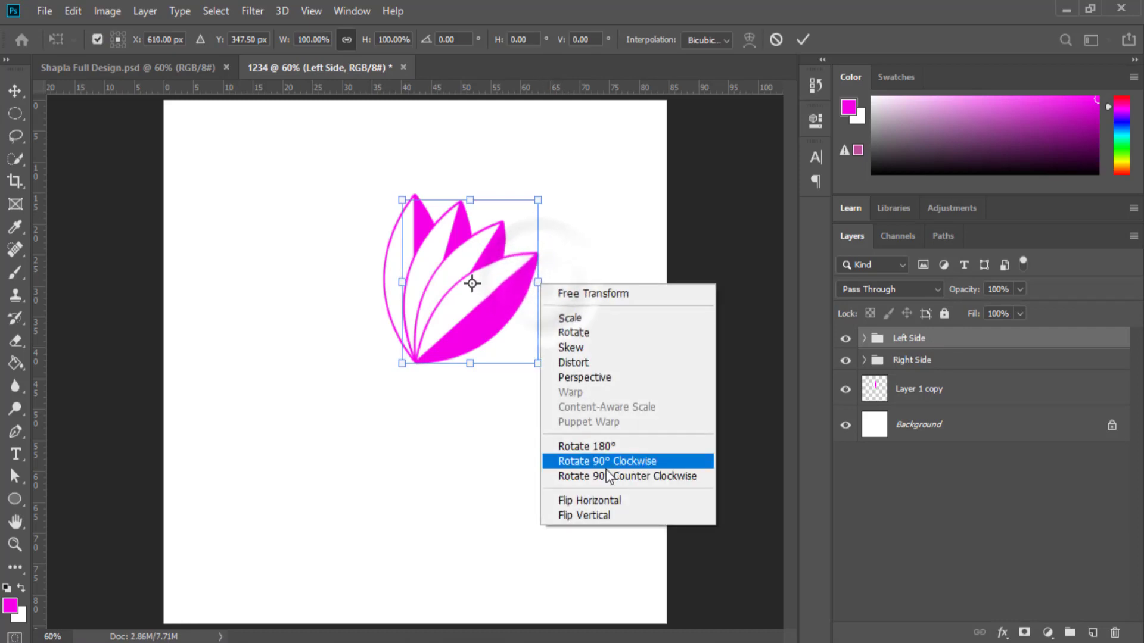
left_click(607, 501)
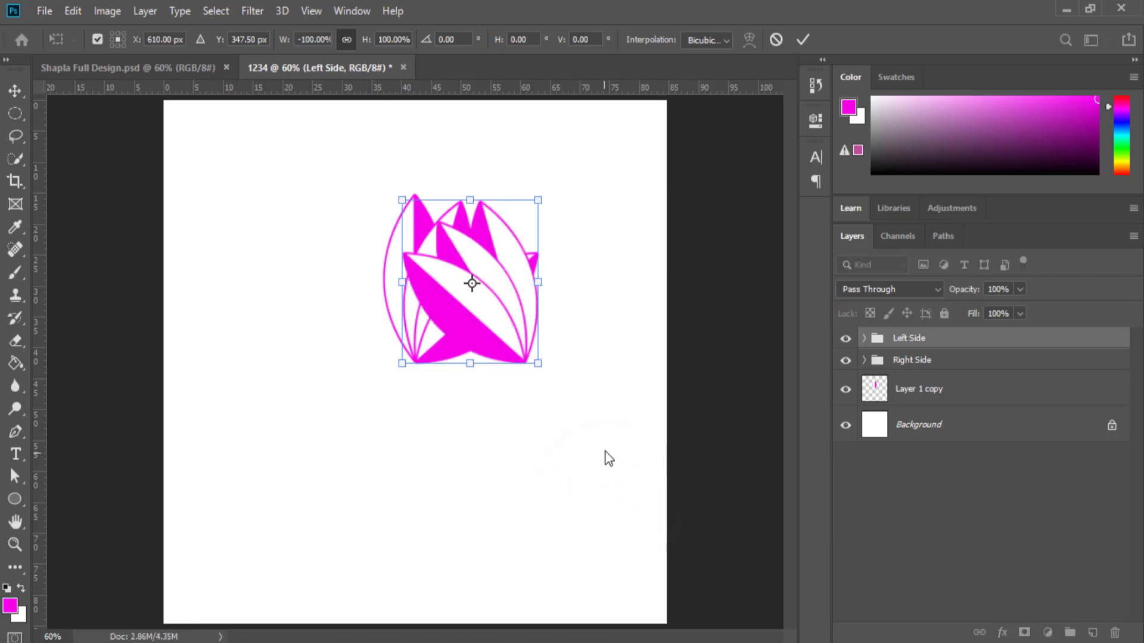
left_click(17, 85)
left_click_drag(488, 311, 385, 314)
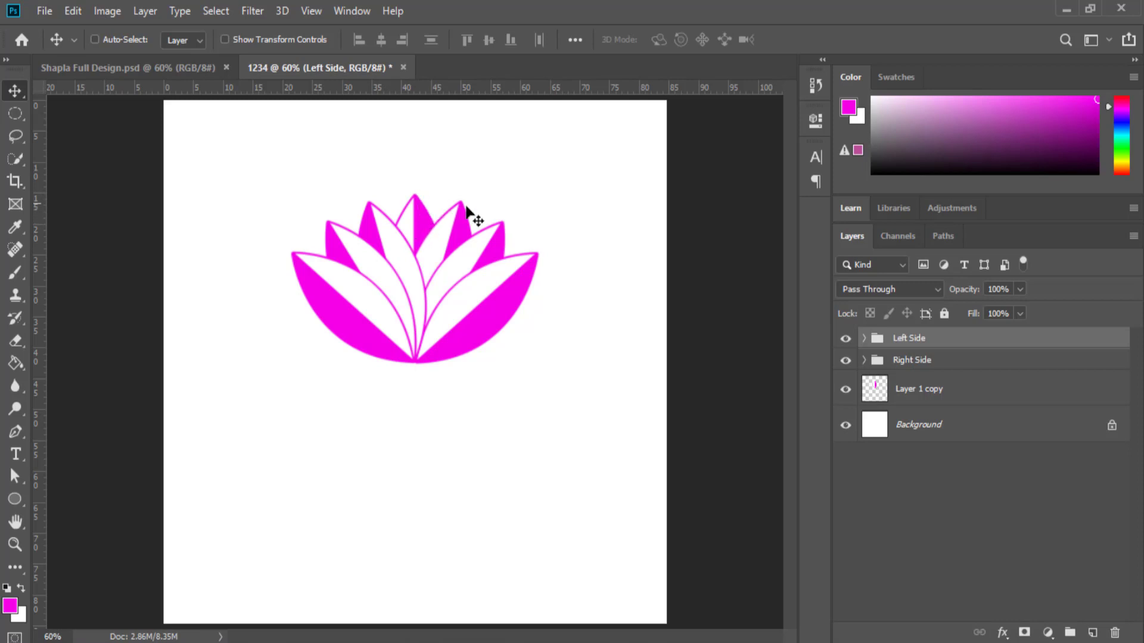
Step: Bring the central petal layer above both side groups and group all the petals under the name "full"
left_click(888, 394)
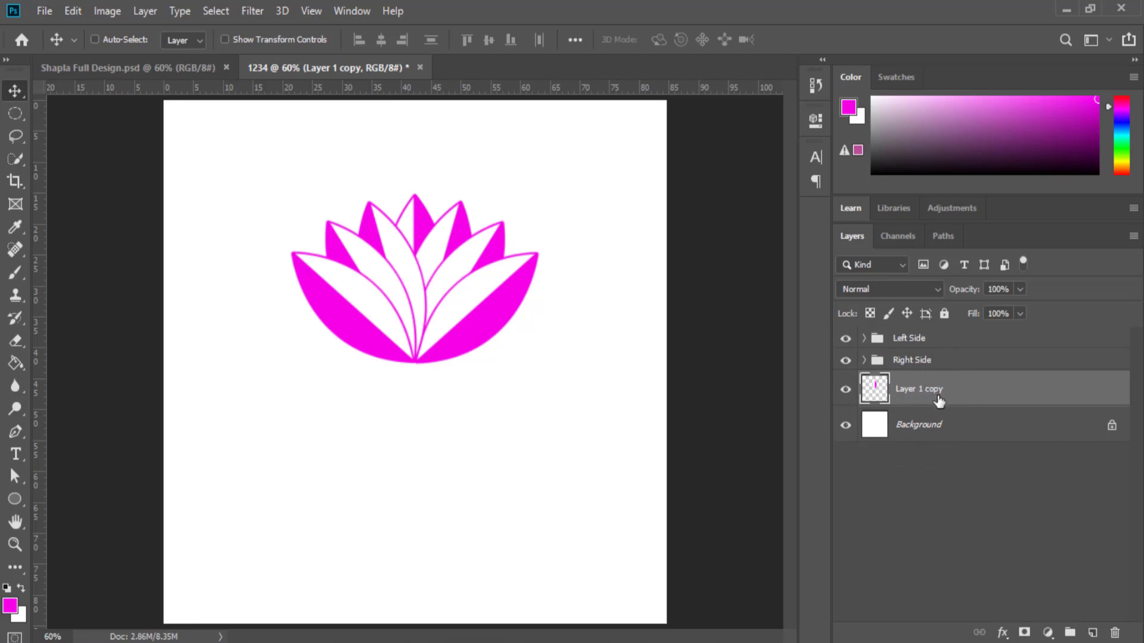
left_click_drag(937, 401, 893, 334)
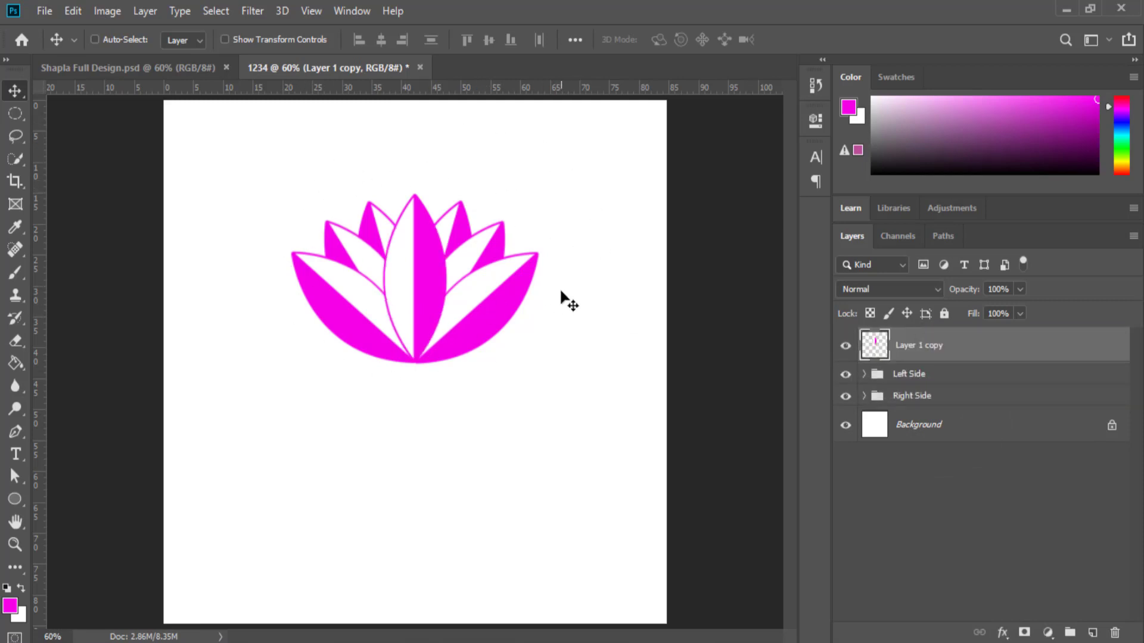
left_click(915, 396, "shift")
key("ctrl+g")
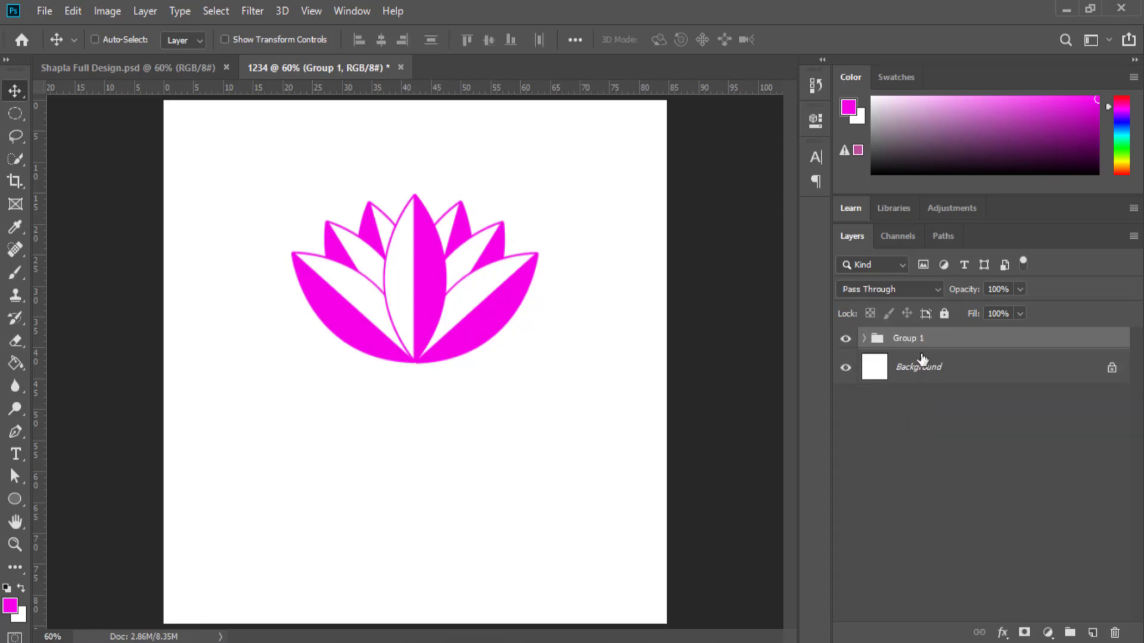
double_click(907, 337)
type("full")
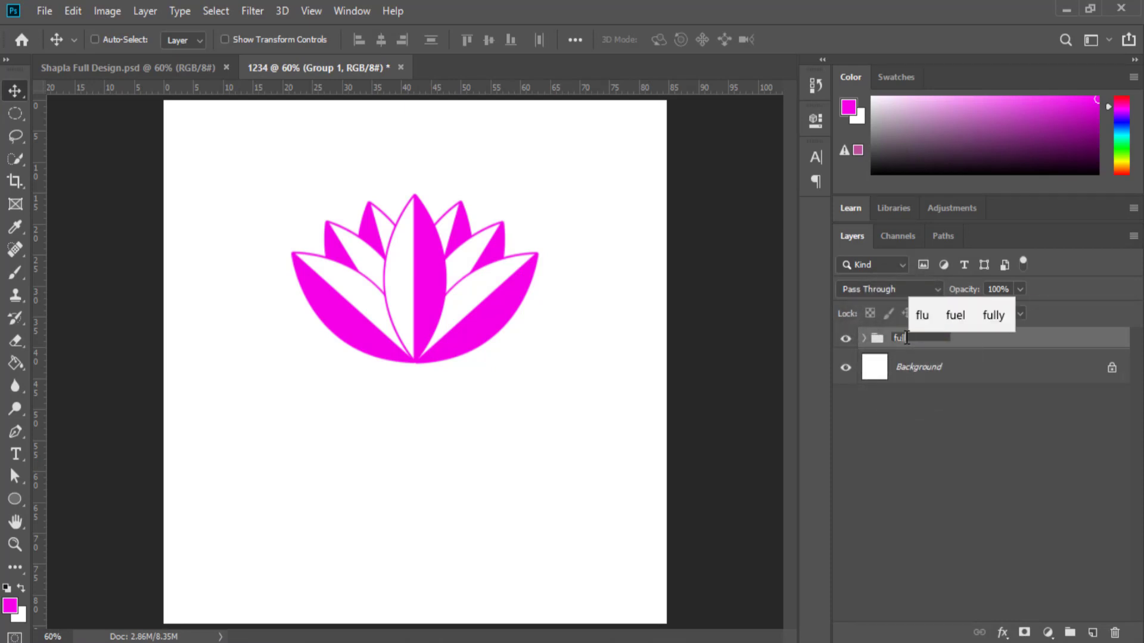
key("Return")
left_click(977, 467)
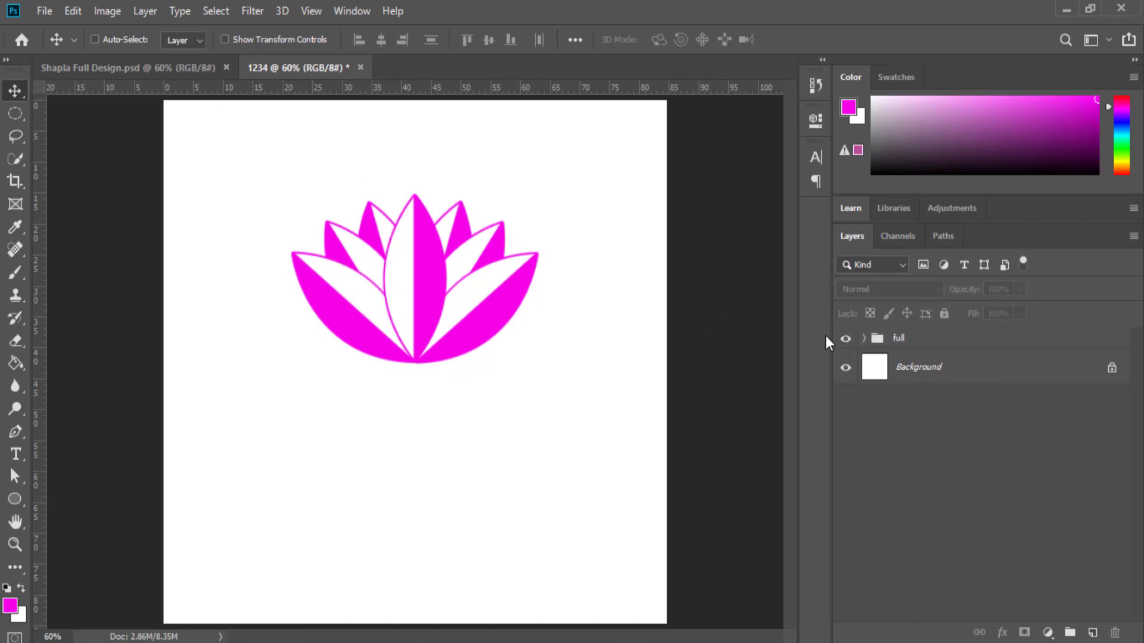
Step: Center the "full" group horizontally and vertically on the whole canvas, and clear the selection
left_click(926, 340)
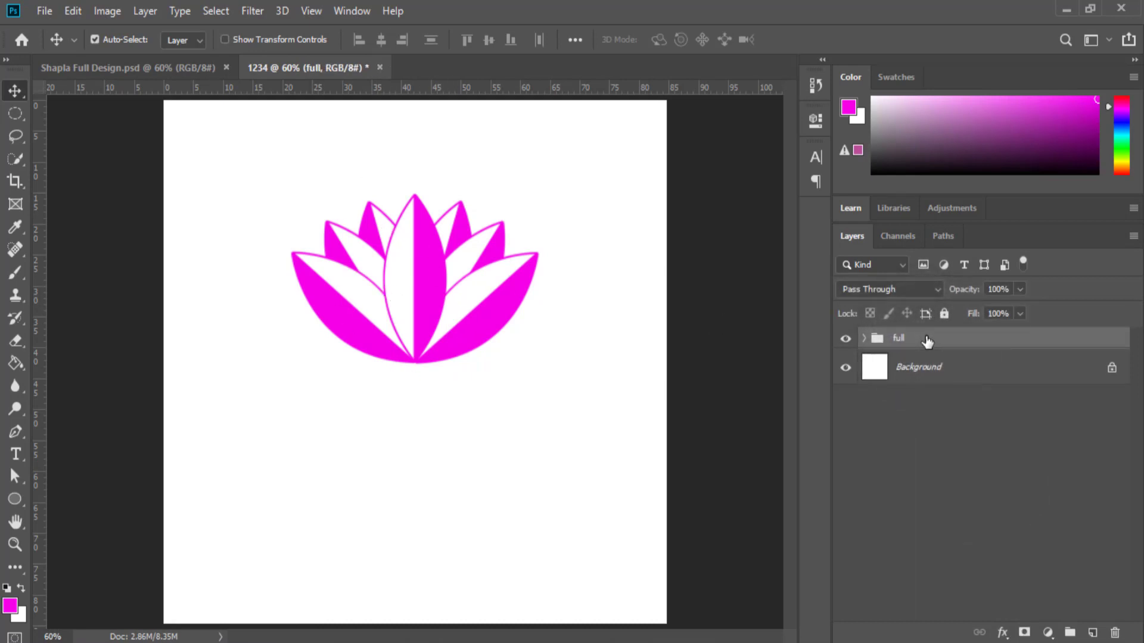
key("ctrl+a")
left_click(381, 38)
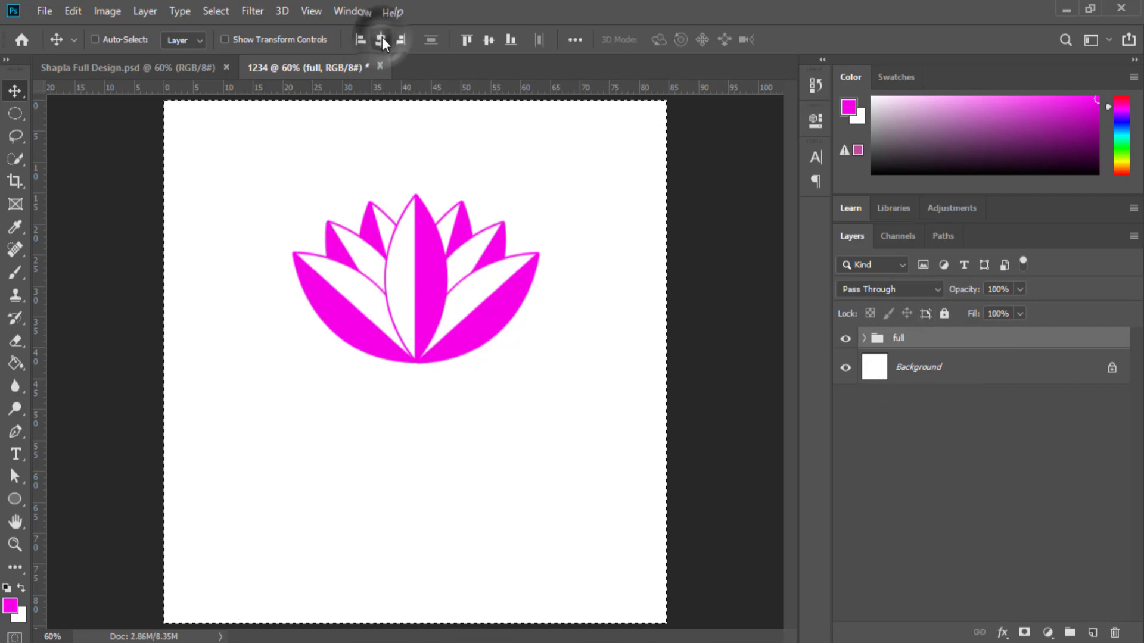
left_click(490, 40)
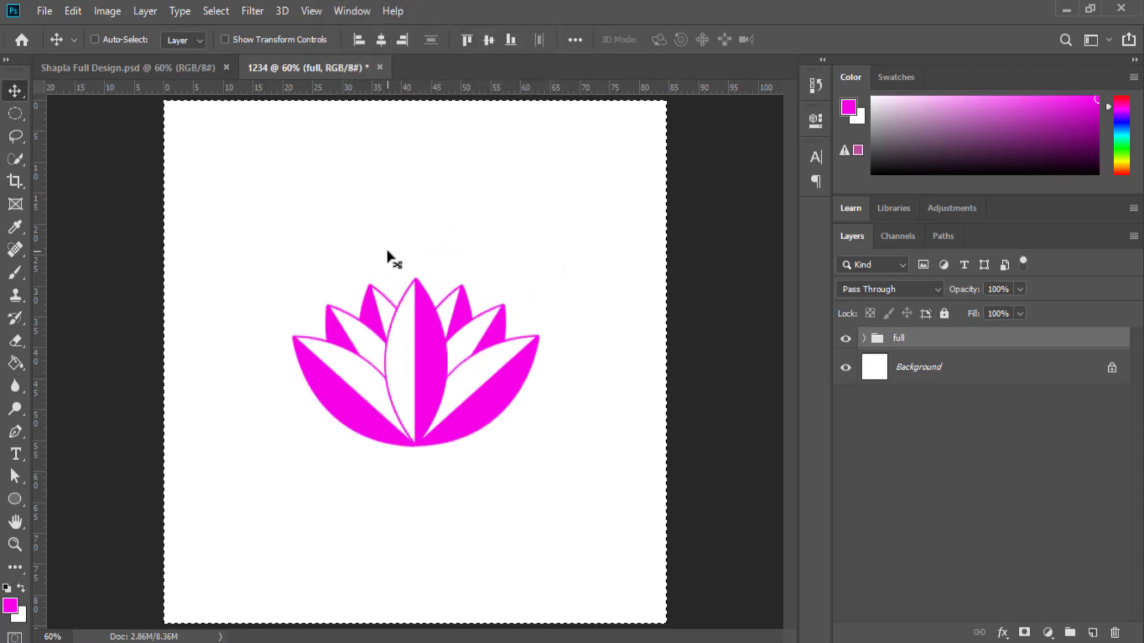
key("ctrl+d")
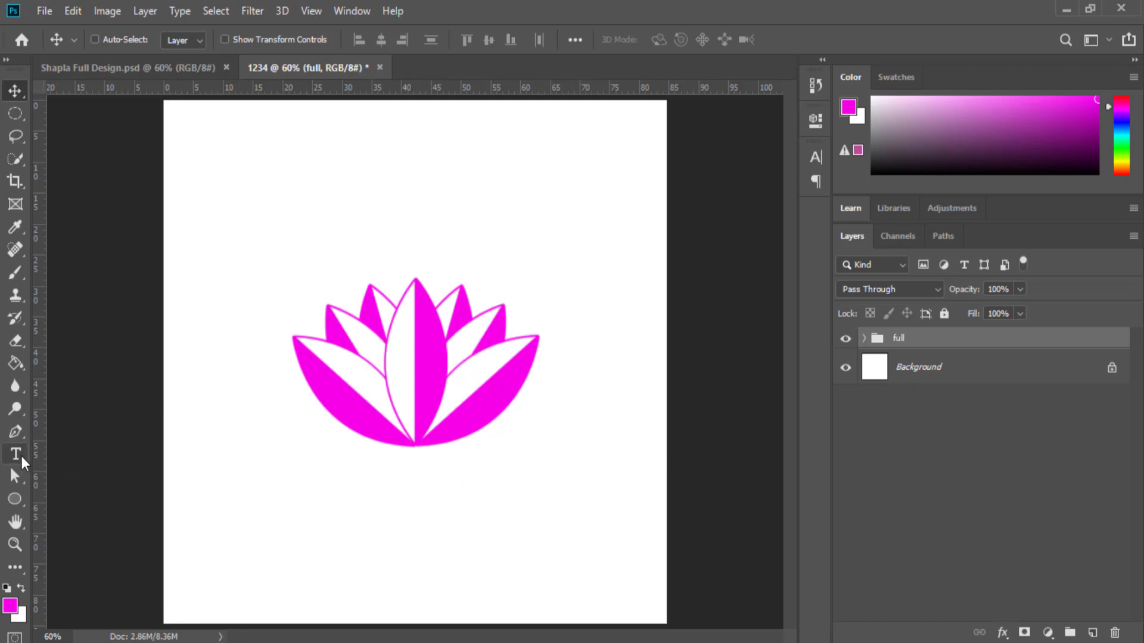
Step: Create a 700 × 700 px circle shape from its center with the Ellipse tool
left_click(22, 503)
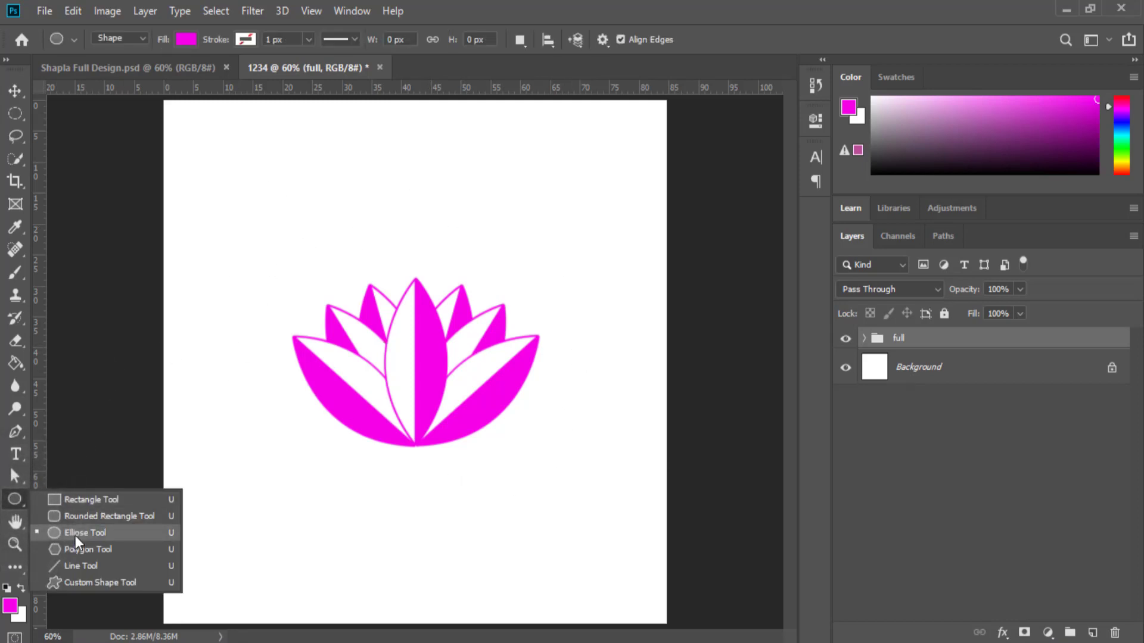
left_click(75, 534)
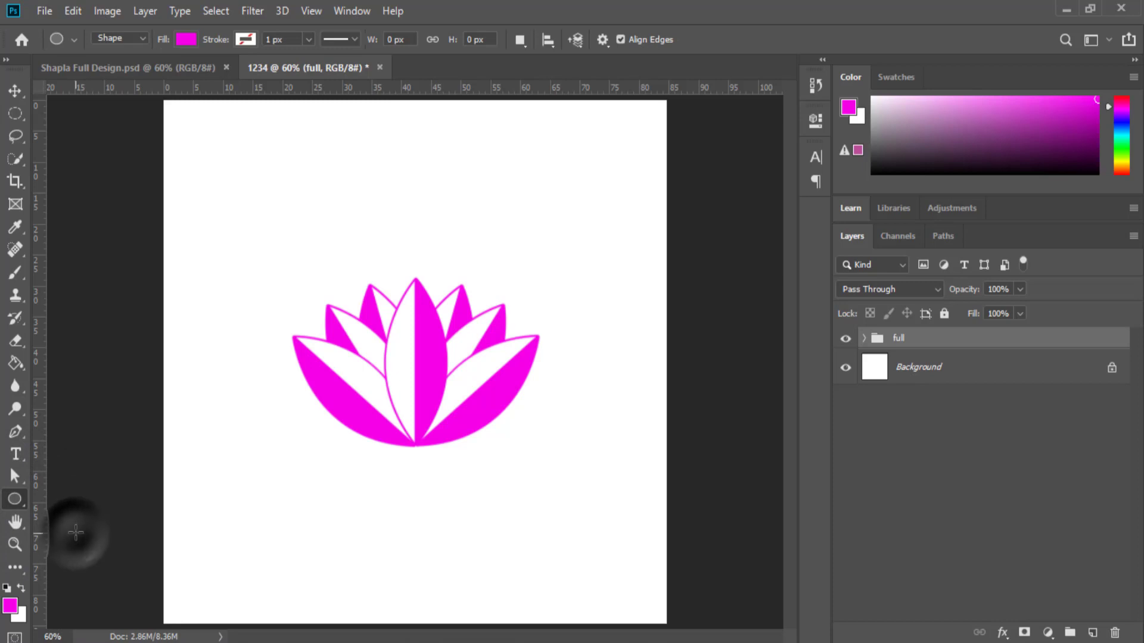
left_click(340, 220)
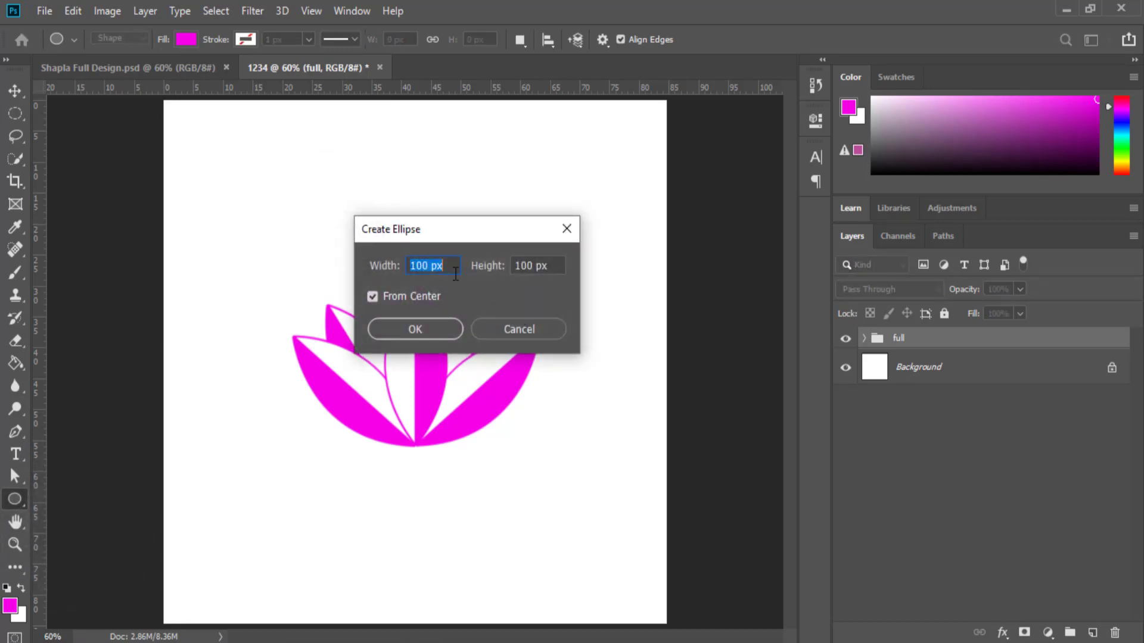
type("700")
double_click(456, 273)
type("700")
key("Tab")
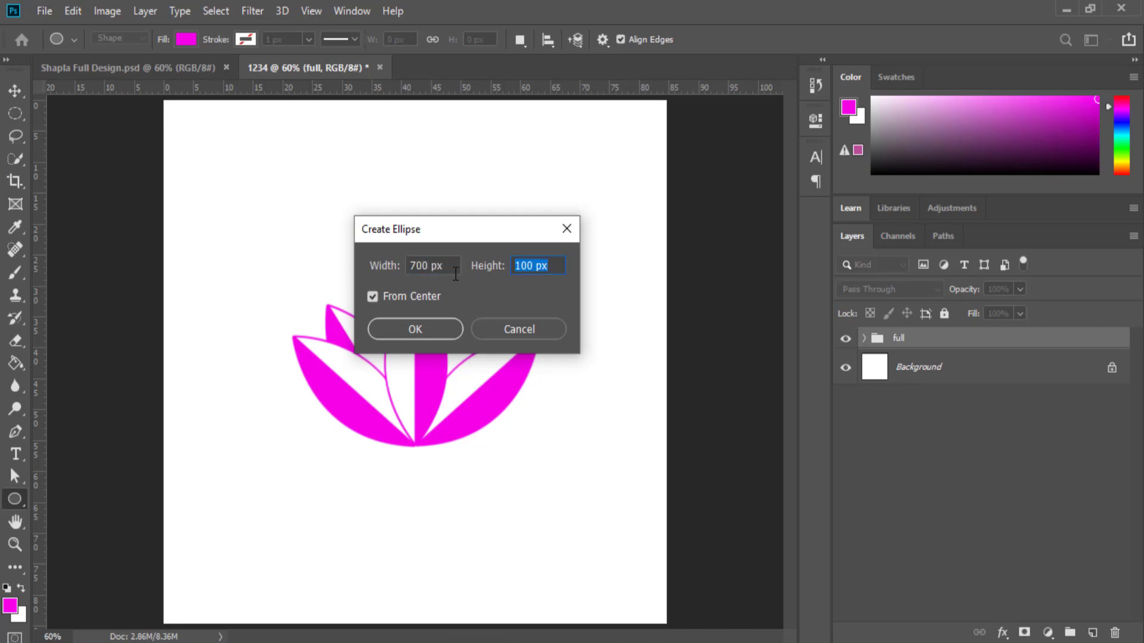
type("700")
left_click(433, 327)
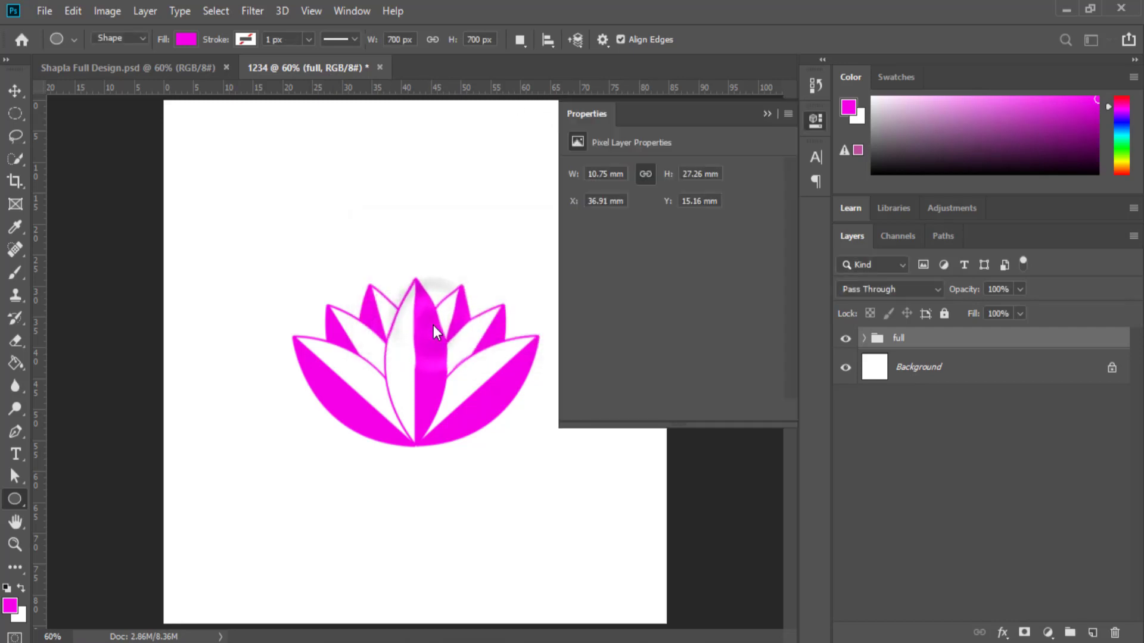
Step: Remove the circle's fill and give it a solid stroke in magenta f600e8
left_click(576, 253)
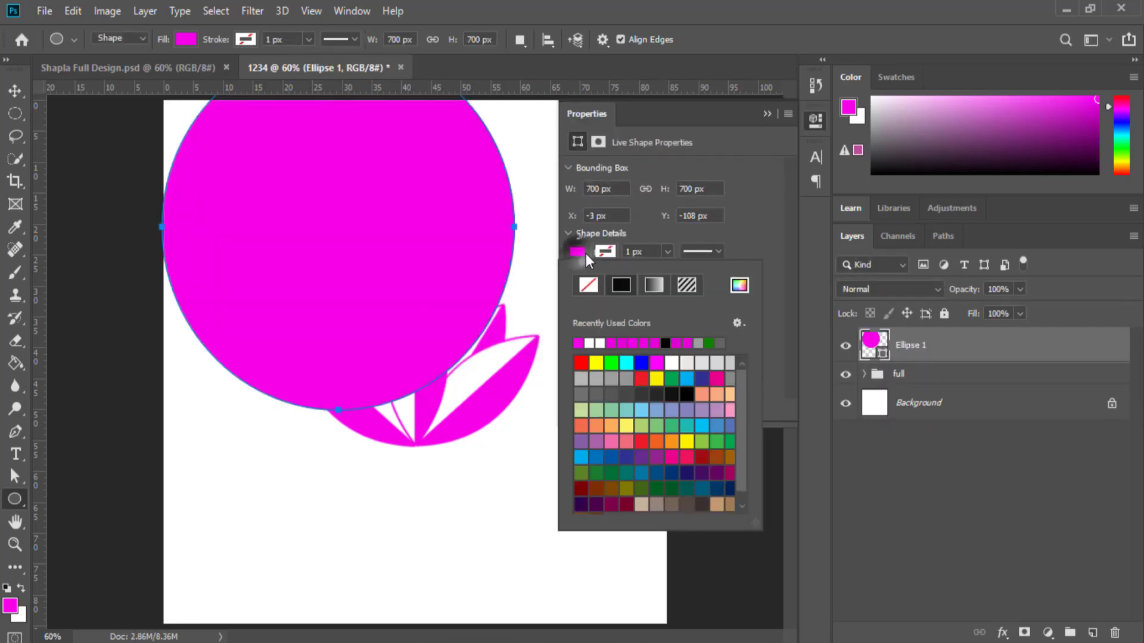
left_click(587, 287)
left_click(621, 285)
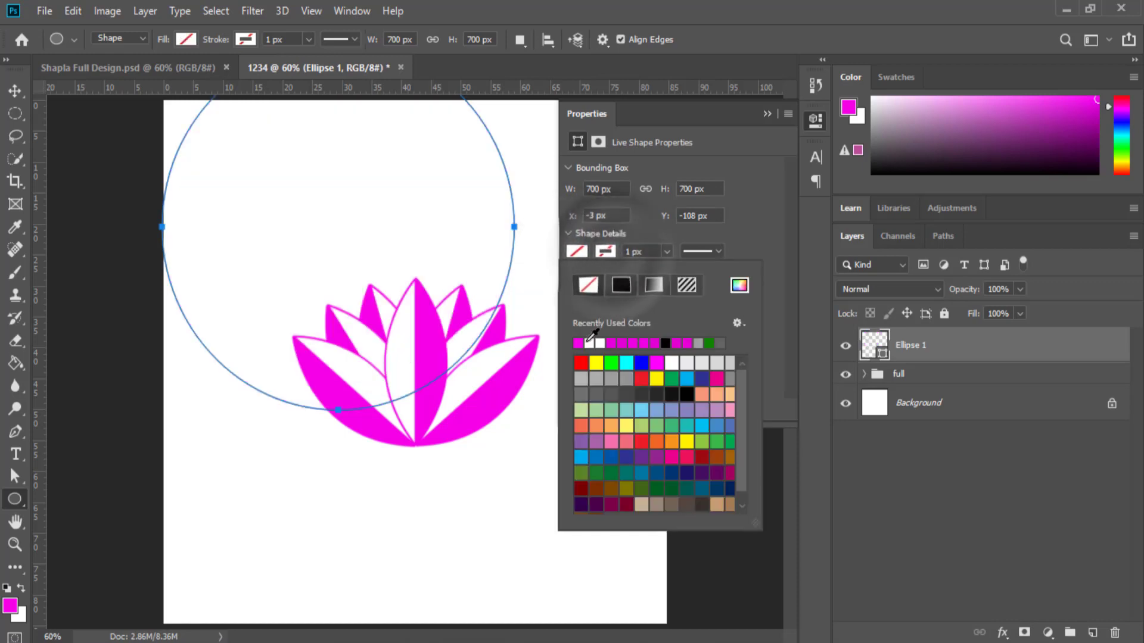
left_click(739, 286)
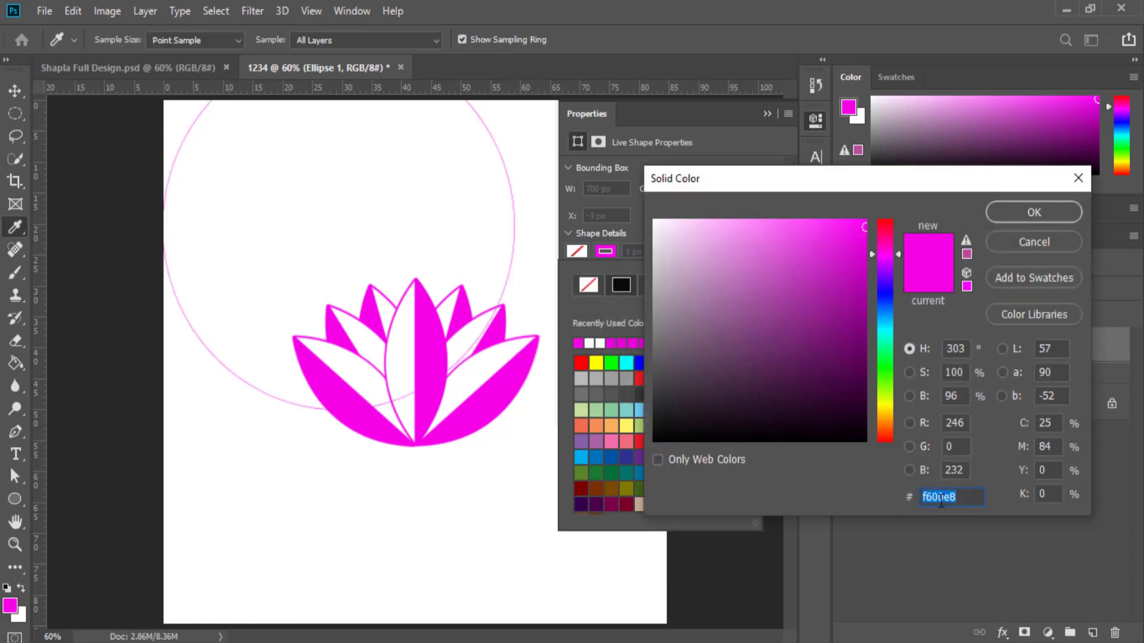
type("f600e8")
left_click(1010, 210)
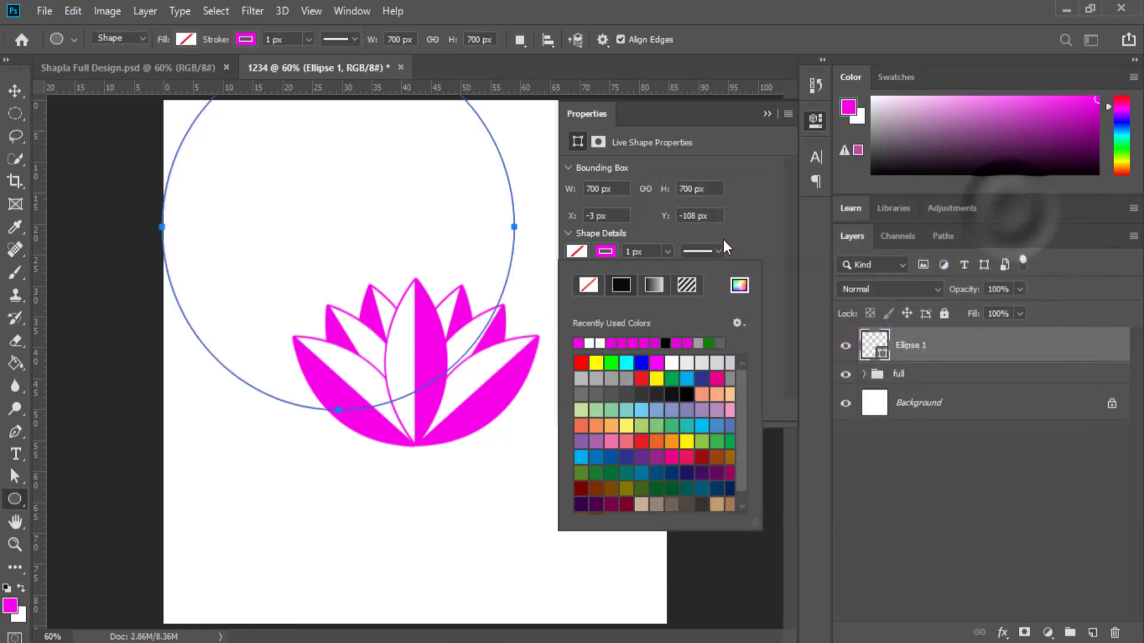
Step: Set the circle's stroke width to 5 px and collapse its shape properties
left_click(653, 249)
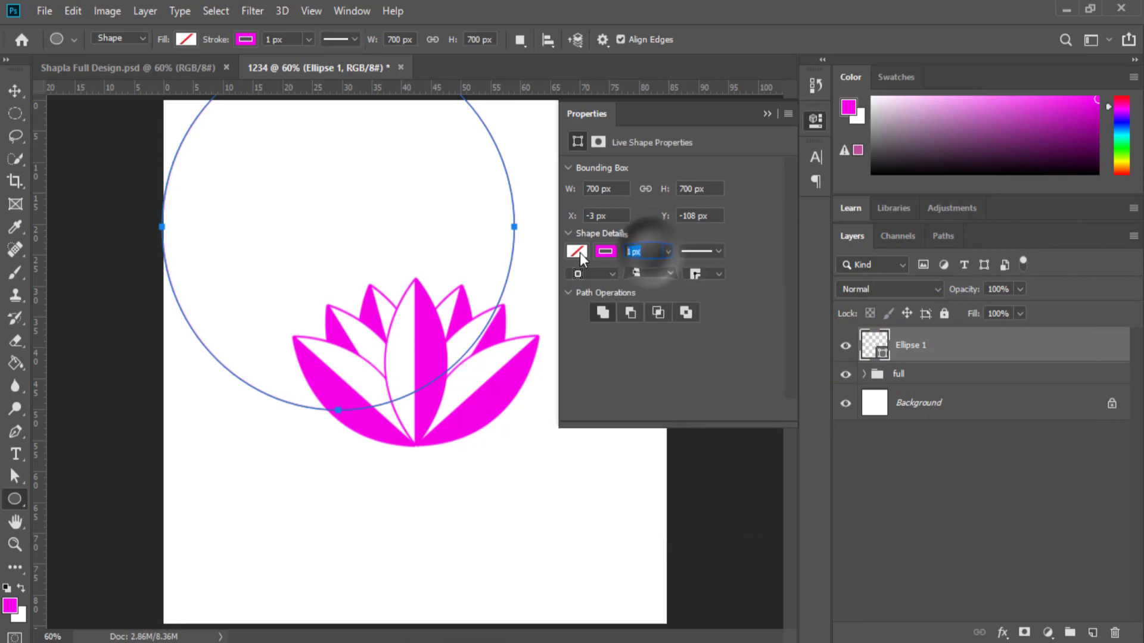
type("3")
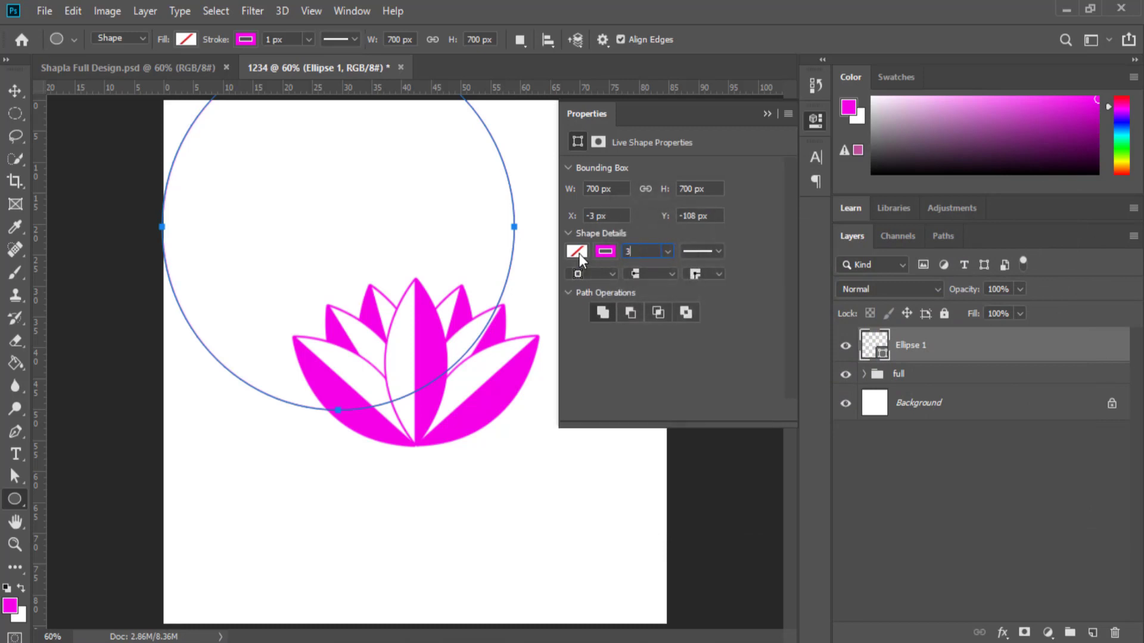
left_click(727, 236)
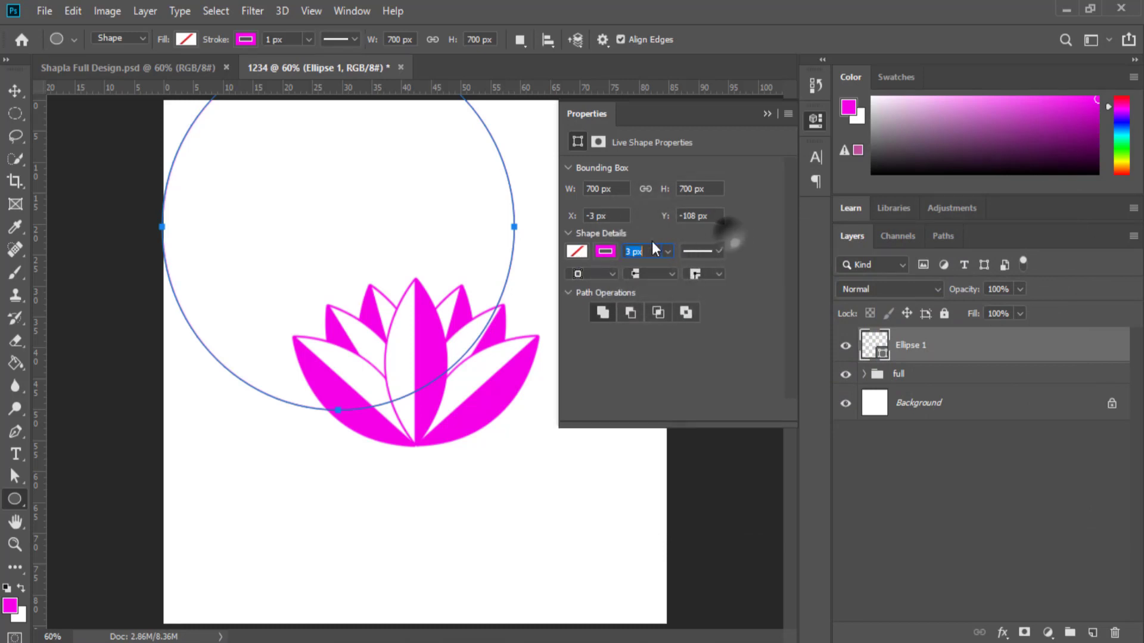
left_click(603, 252)
left_click(602, 251)
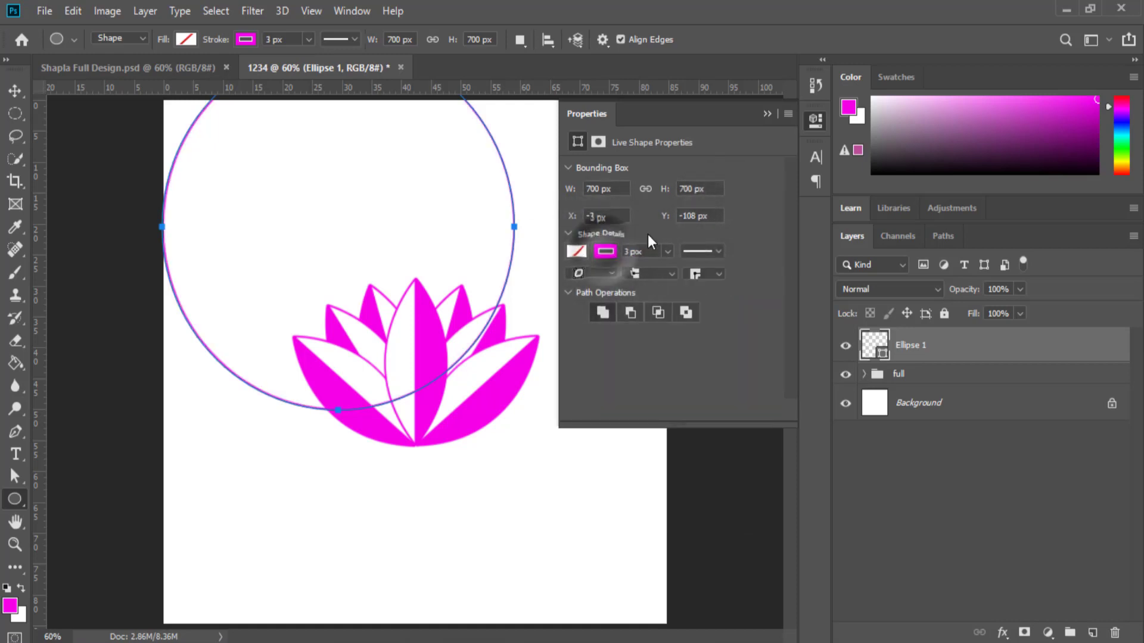
left_click(655, 252)
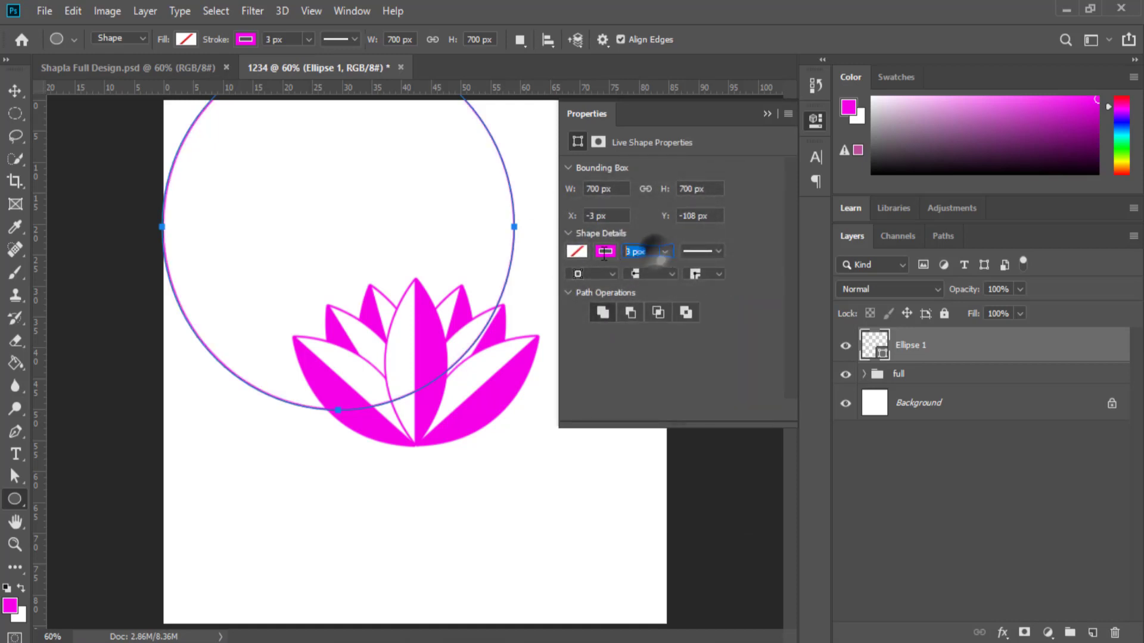
type("5")
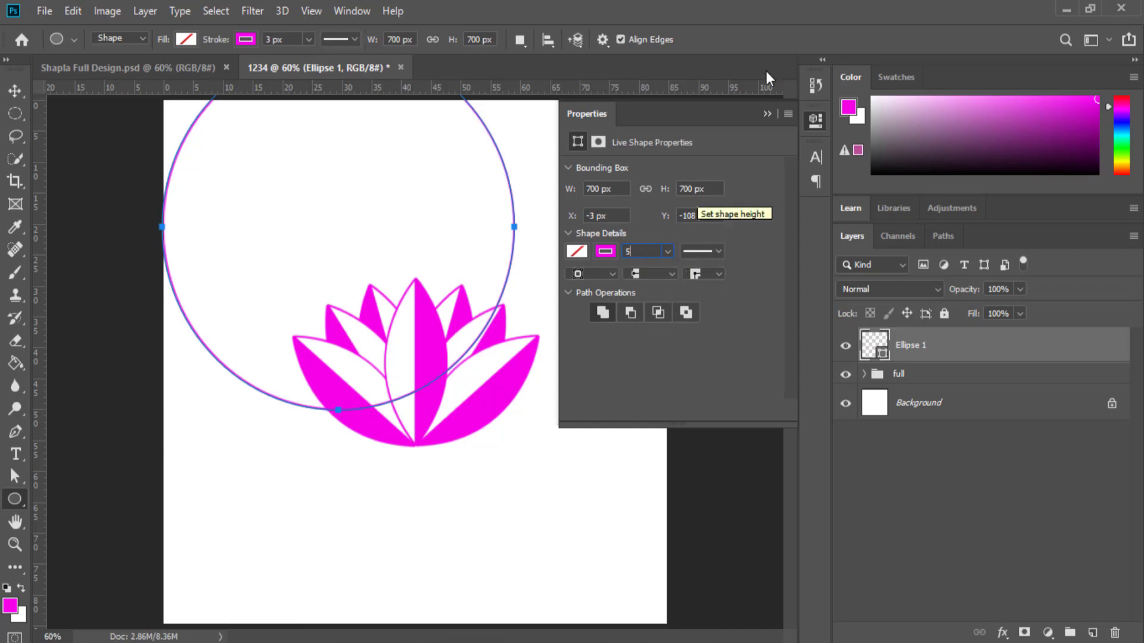
key("Return")
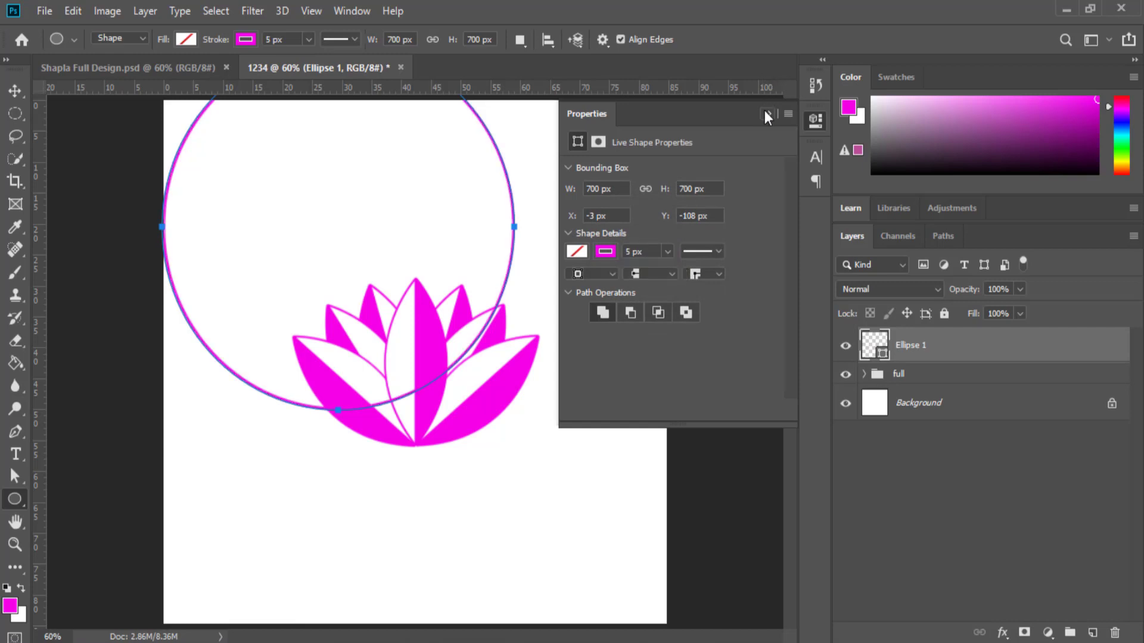
left_click(768, 113)
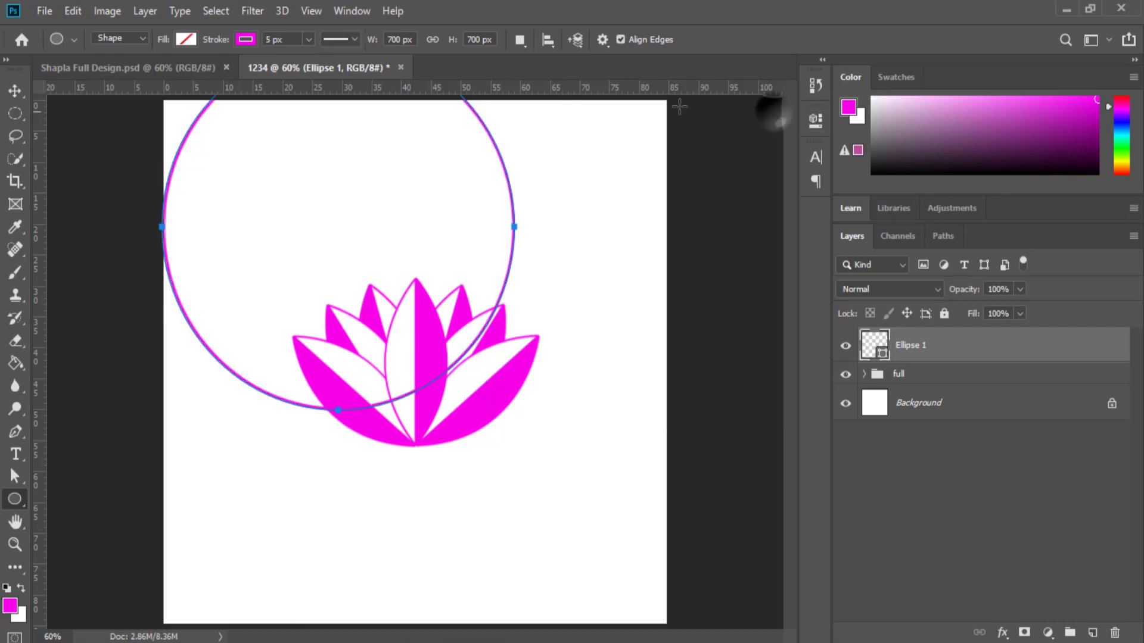
Step: Move the outlined circle around the flower, center it on the whole canvas, and clear the selection
key("v")
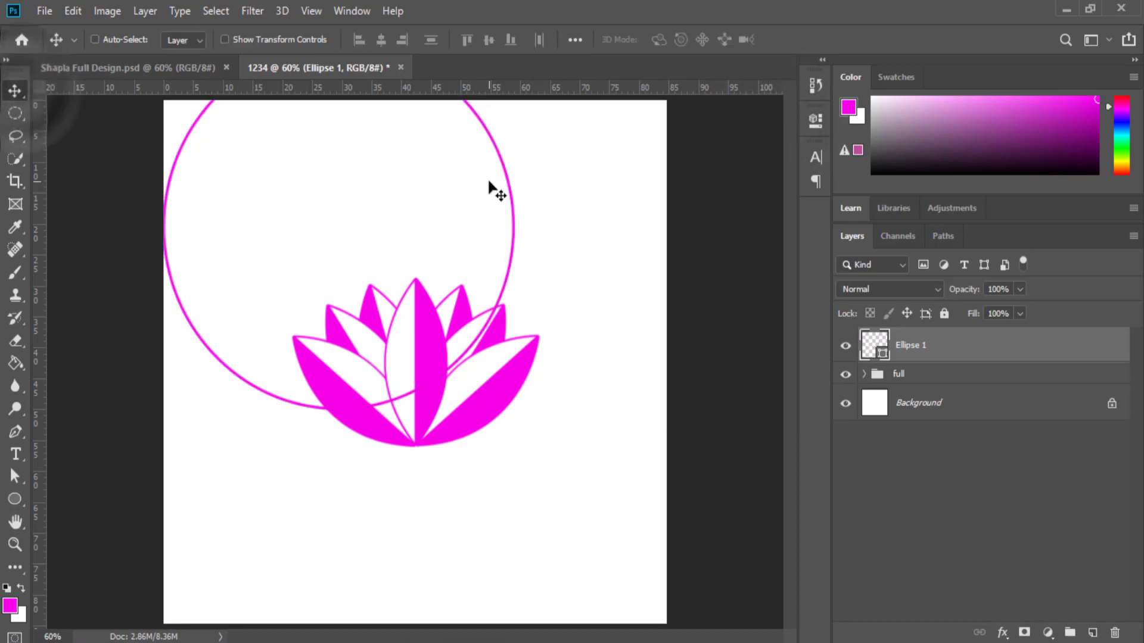
left_click_drag(491, 190, 568, 323)
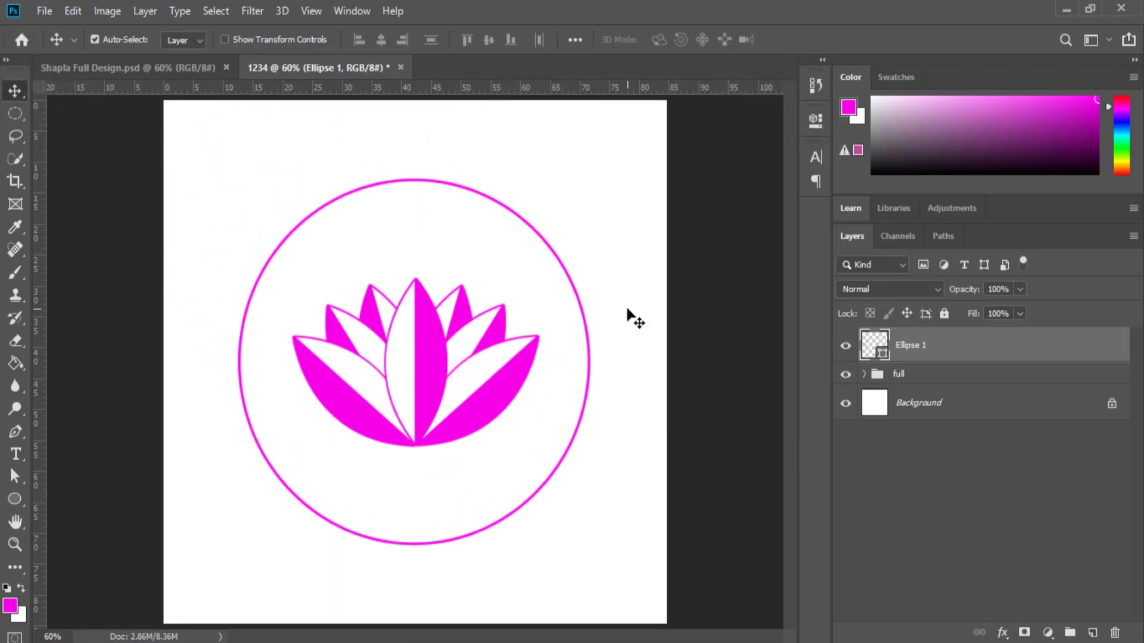
key("ctrl+a")
left_click(381, 41)
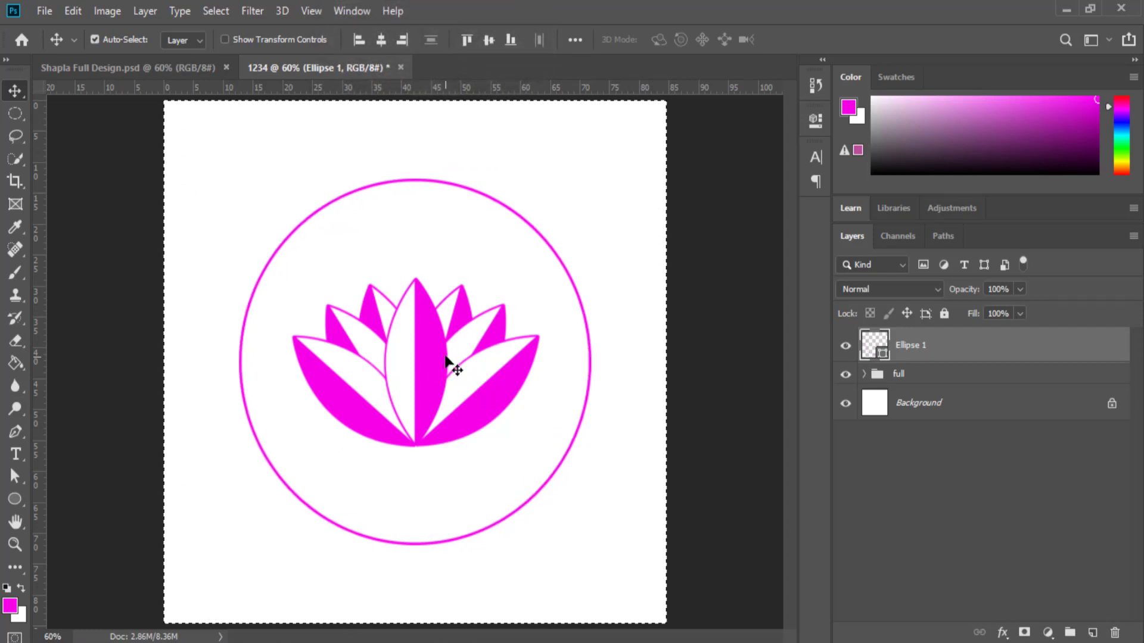
key("ctrl+d")
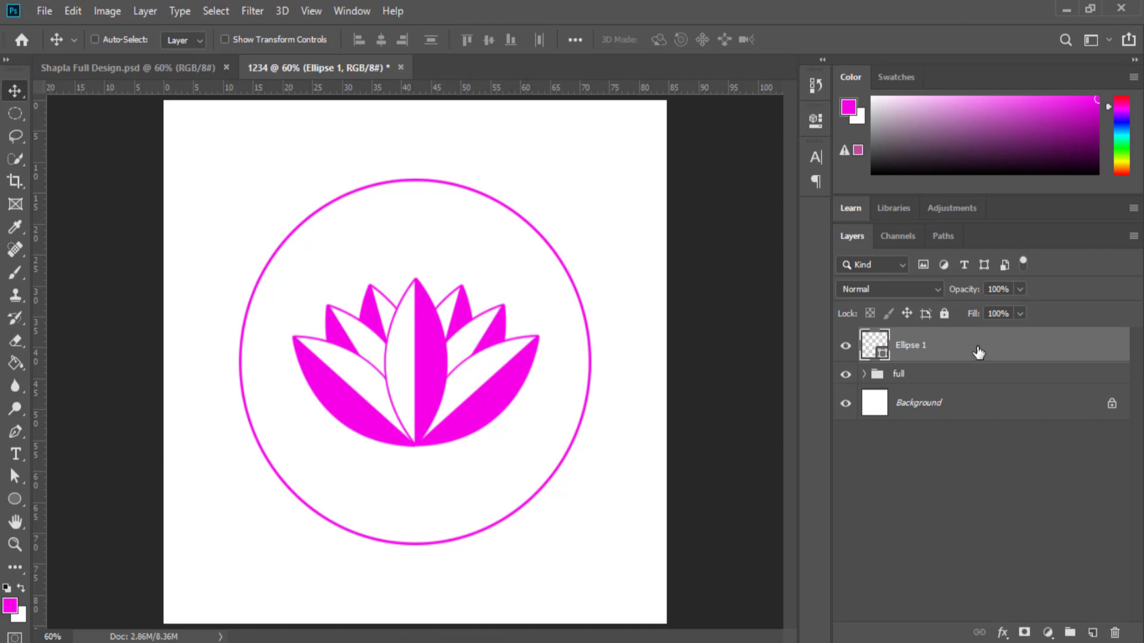
Step: Duplicate the circle layer and scale the copy from its center to 108.57% as an outer ring
left_click_drag(1036, 357, 1094, 630)
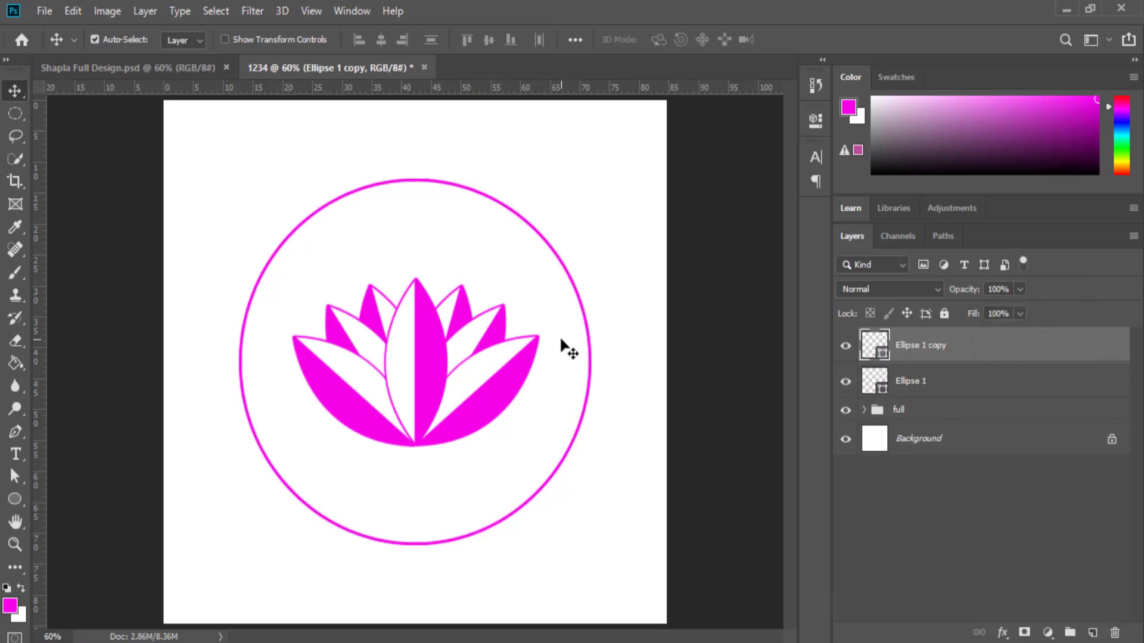
key("ctrl+t")
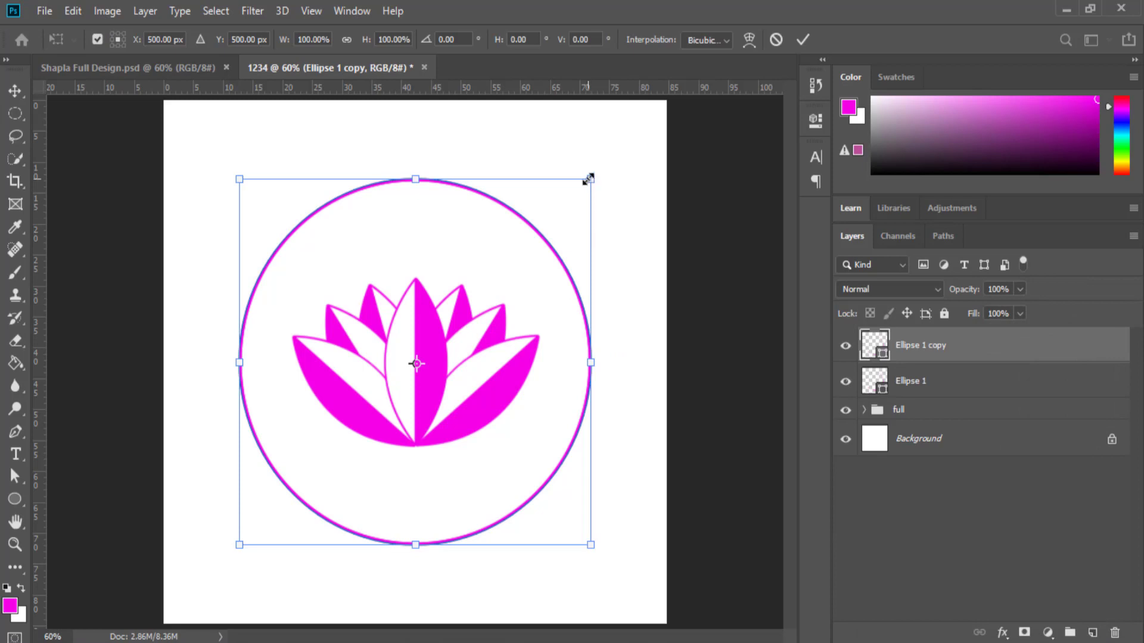
left_click_drag(588, 175, 616, 168)
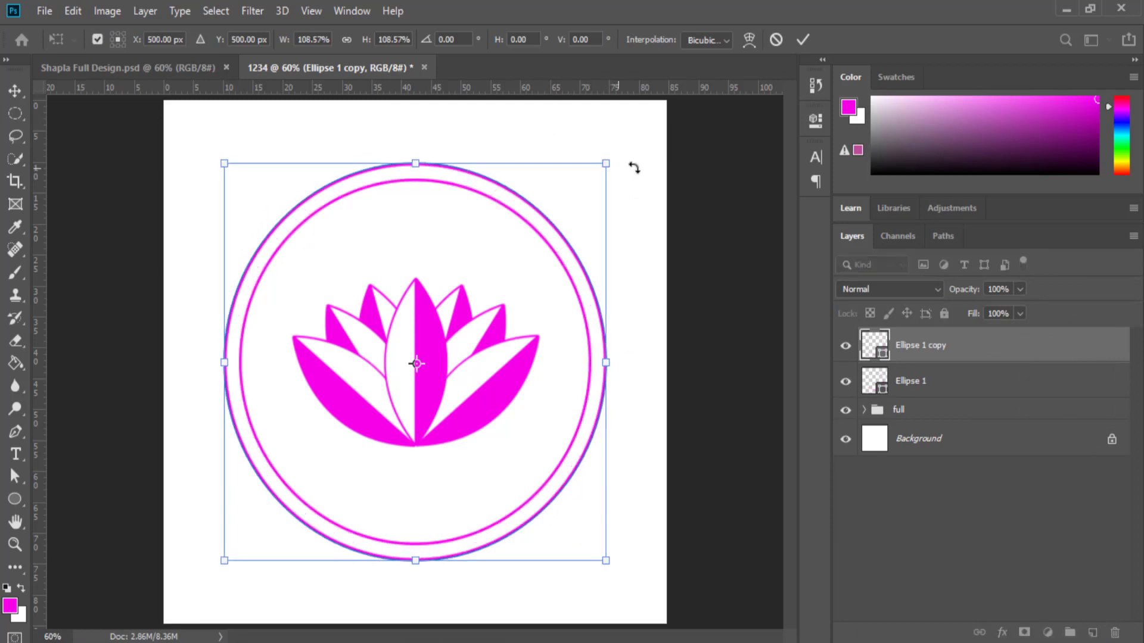
left_click(803, 40)
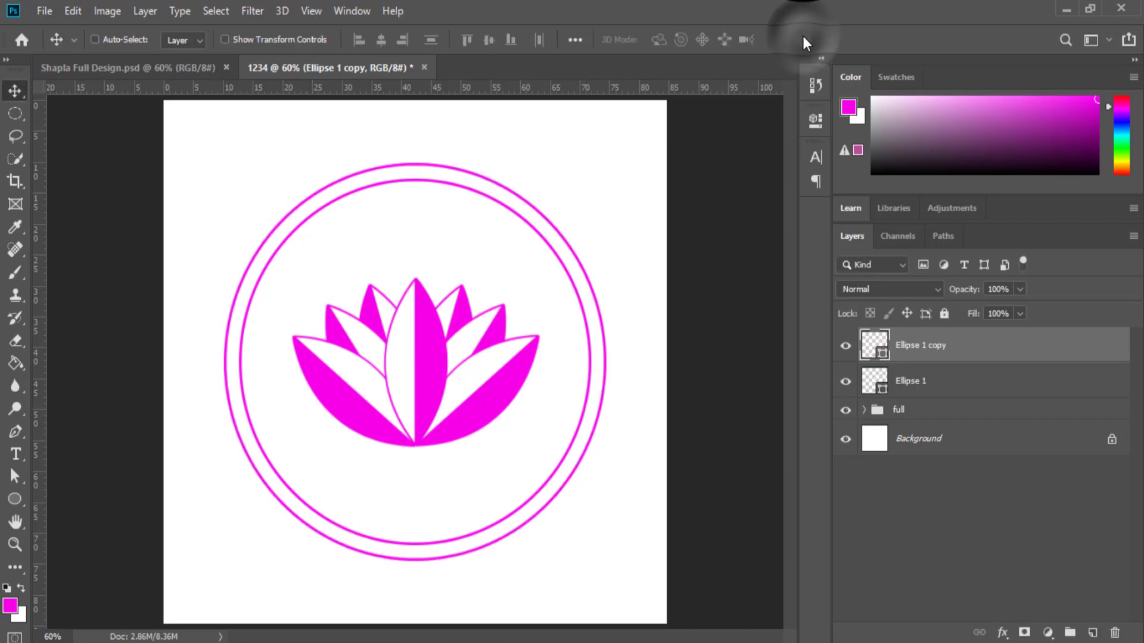
Step: Check the rings against the Shapla Full Design reference and group the two circle layers under the name "bODER"
left_click(185, 67)
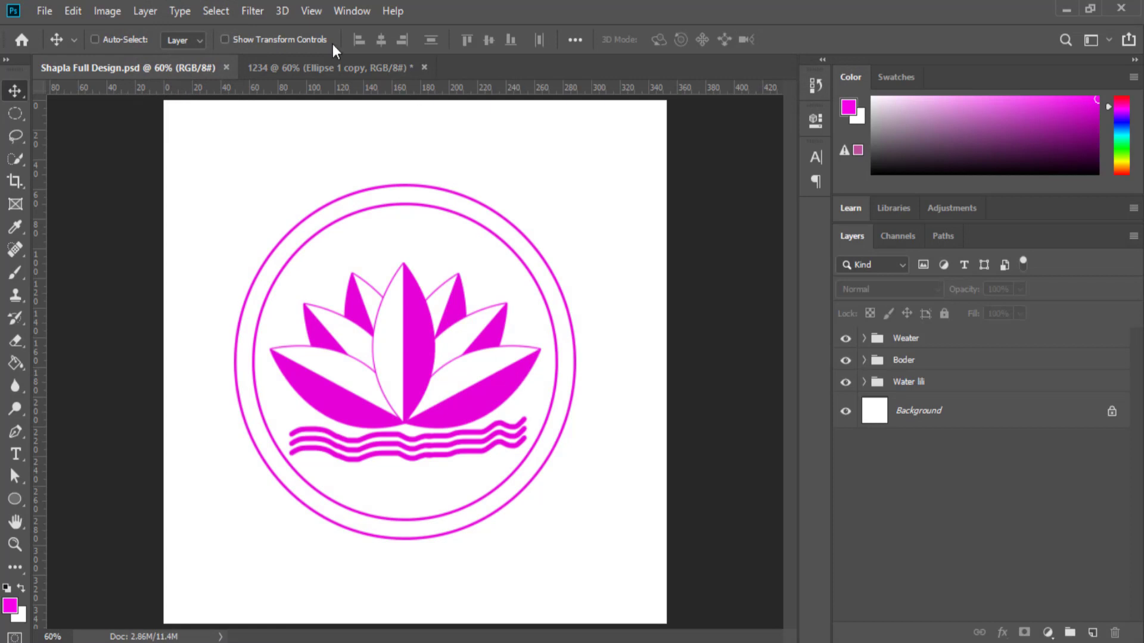
left_click(364, 64)
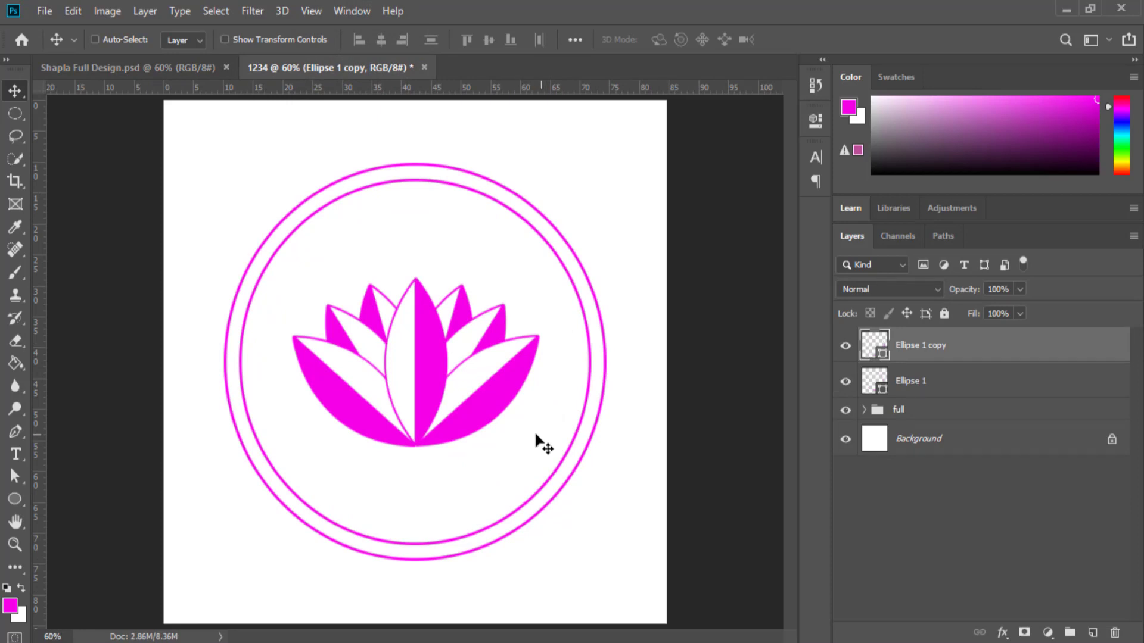
left_click(929, 386, "shift")
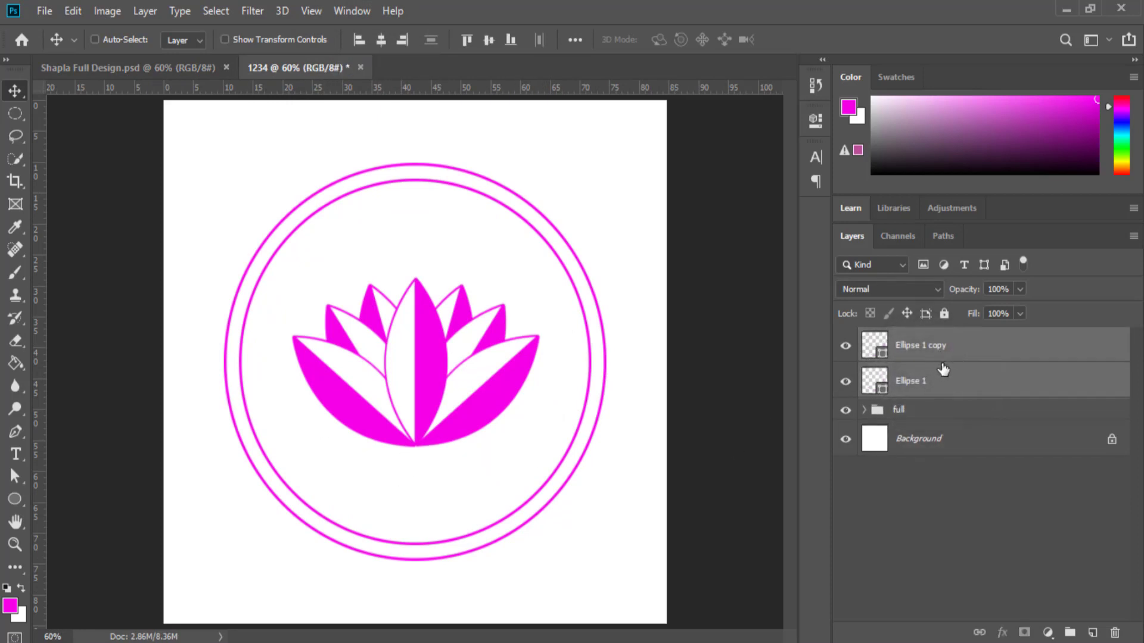
key("ctrl+g")
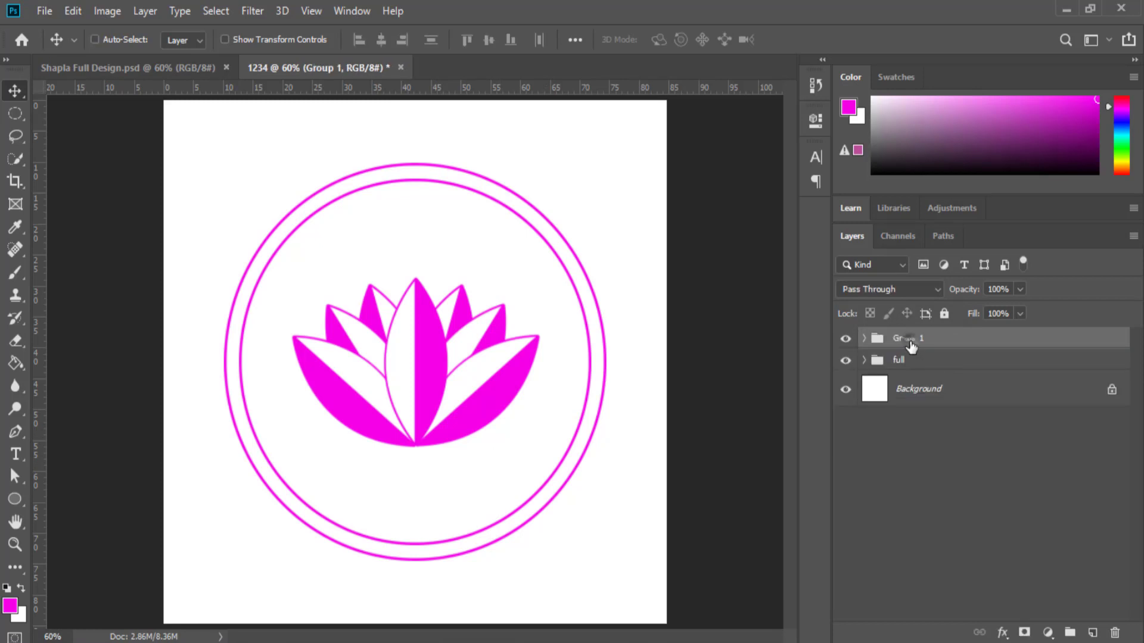
double_click(910, 342)
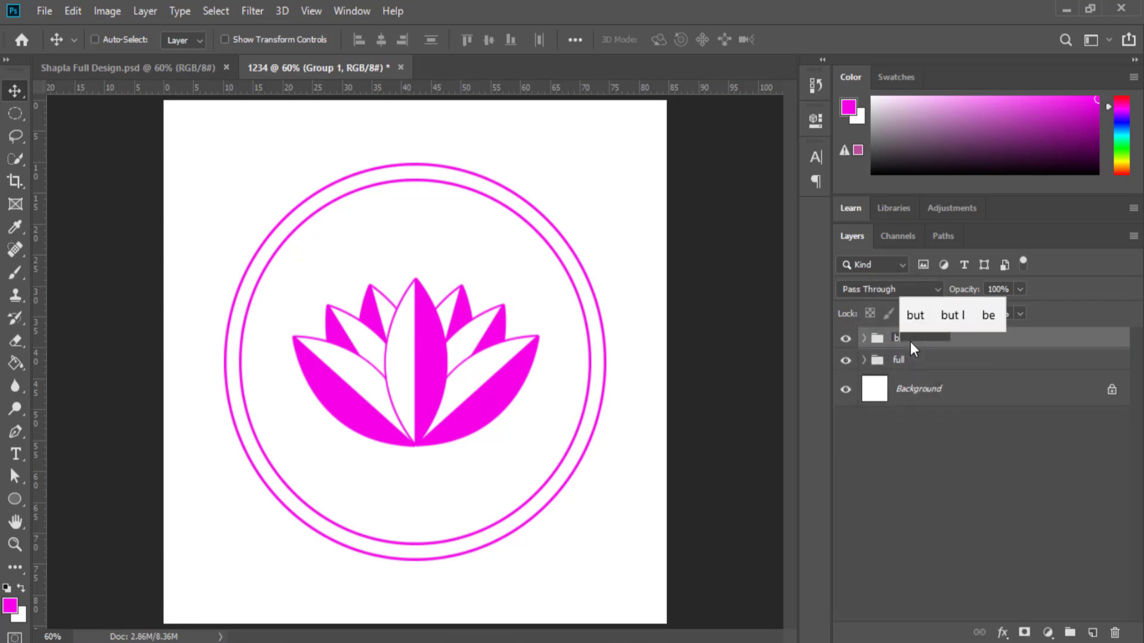
type("bODER")
key("Return")
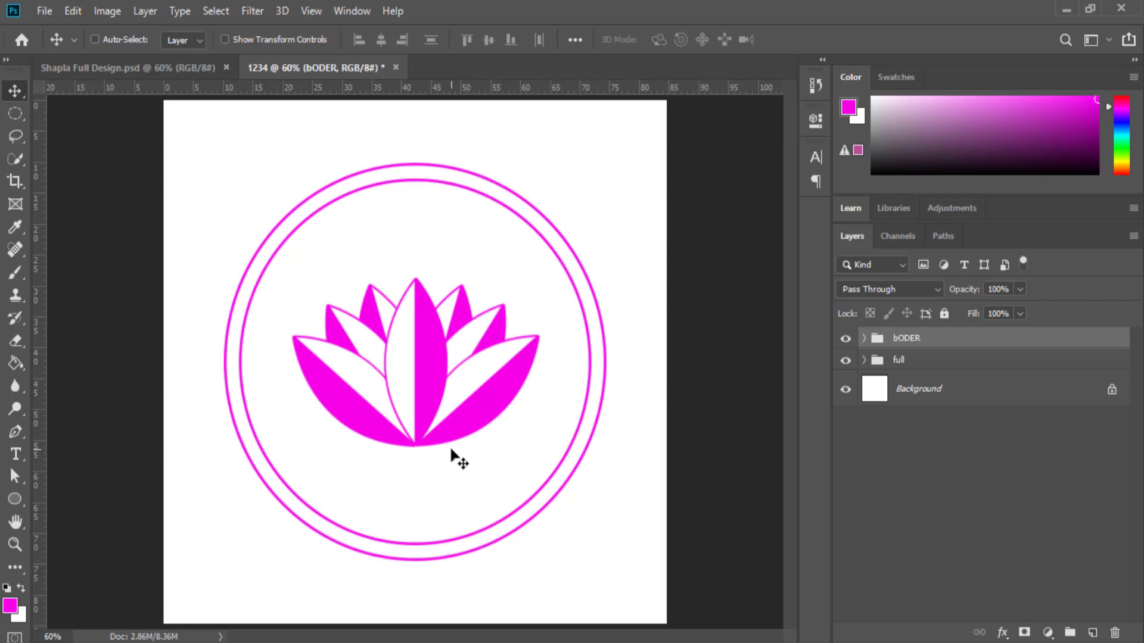
Step: Set up the Brush tool with the petals' magenta as foreground color and the Soft Round brush tip
left_click(14, 273)
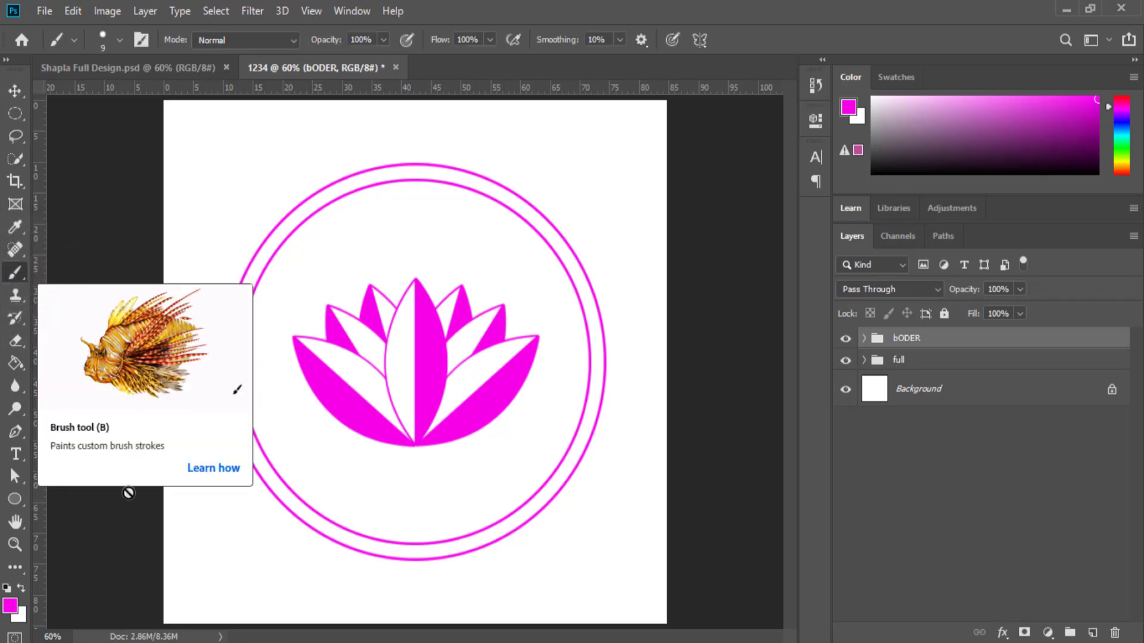
left_click(9, 605)
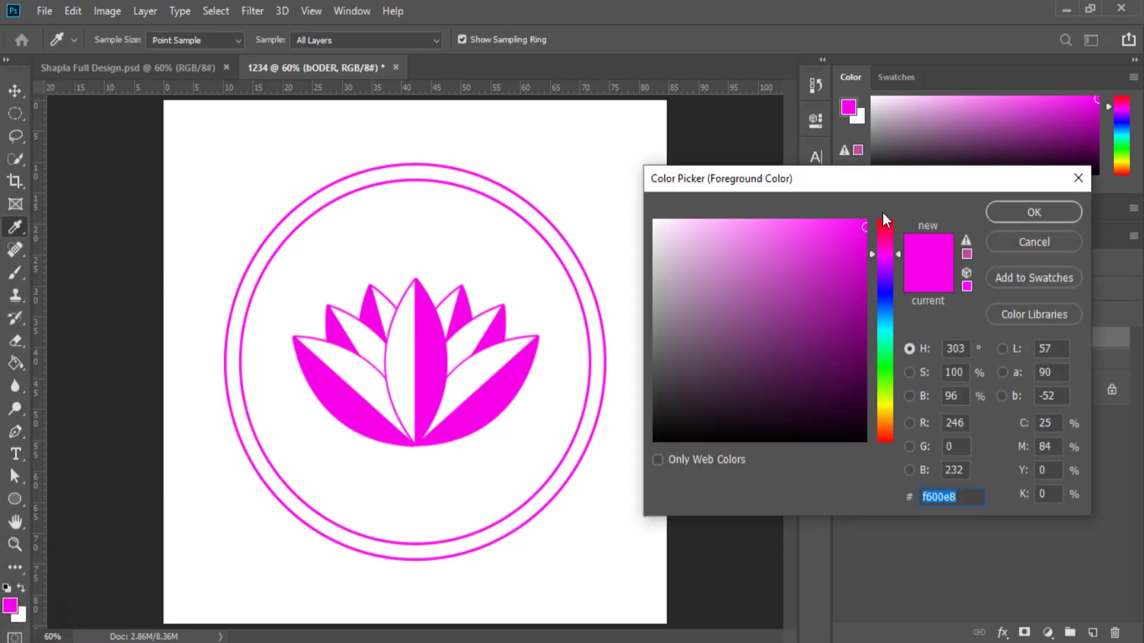
left_click(488, 396)
left_click(1034, 212)
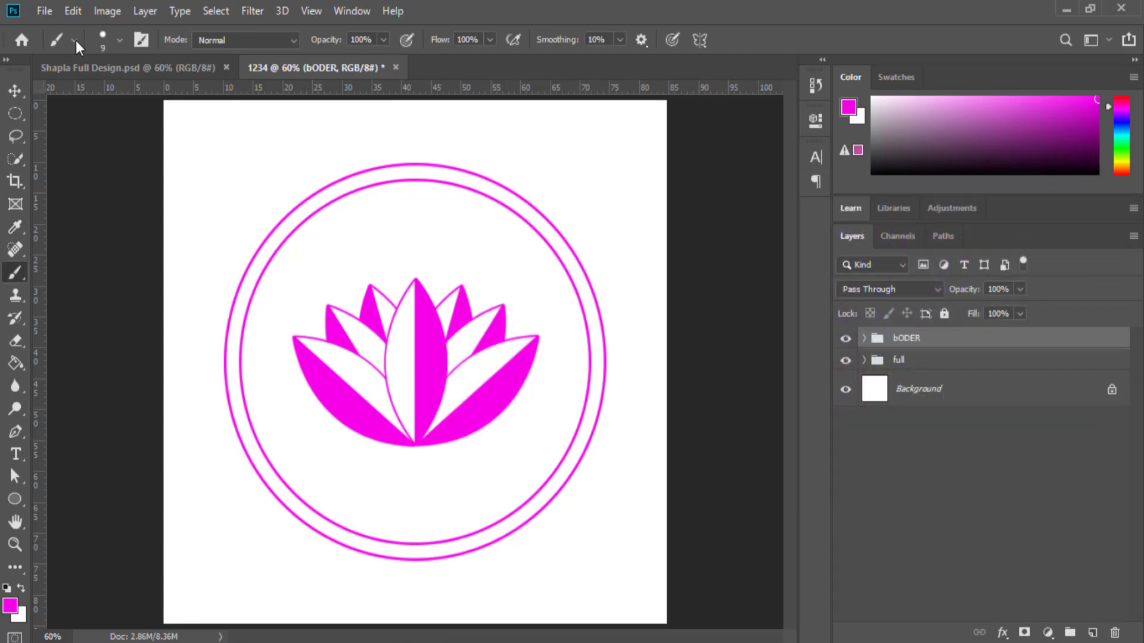
left_click(119, 39)
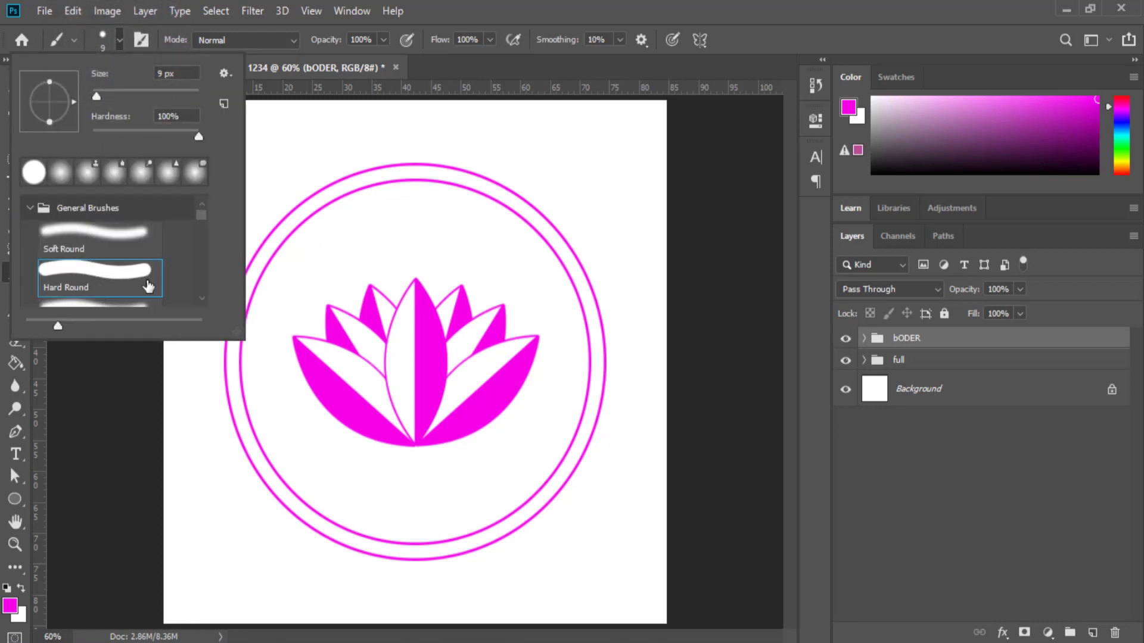
left_click(94, 238)
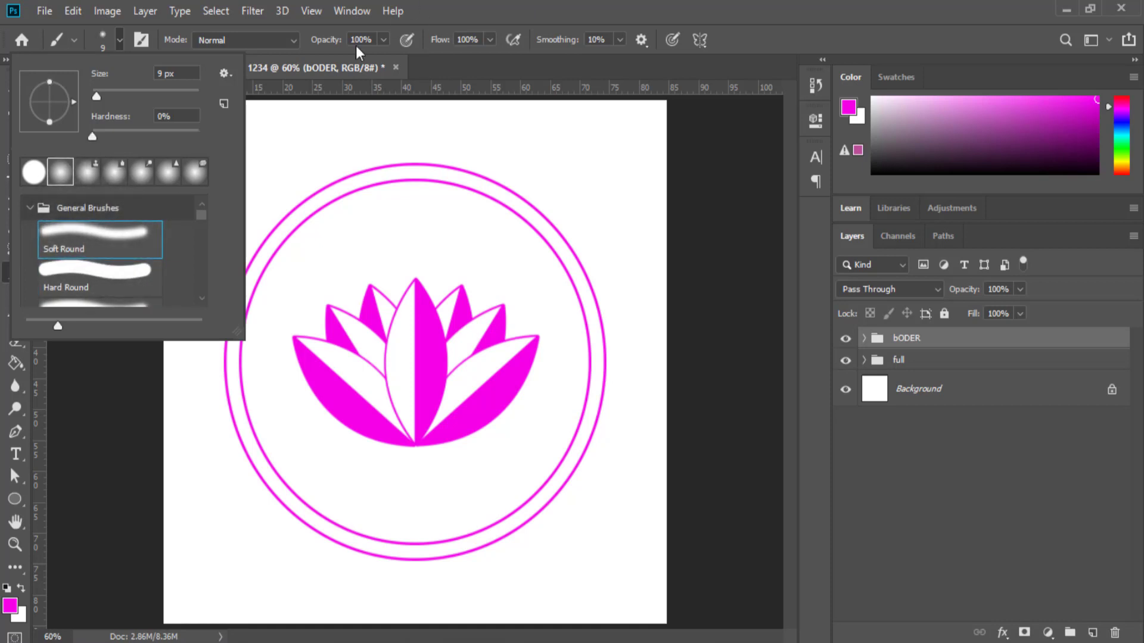
left_click(516, 10)
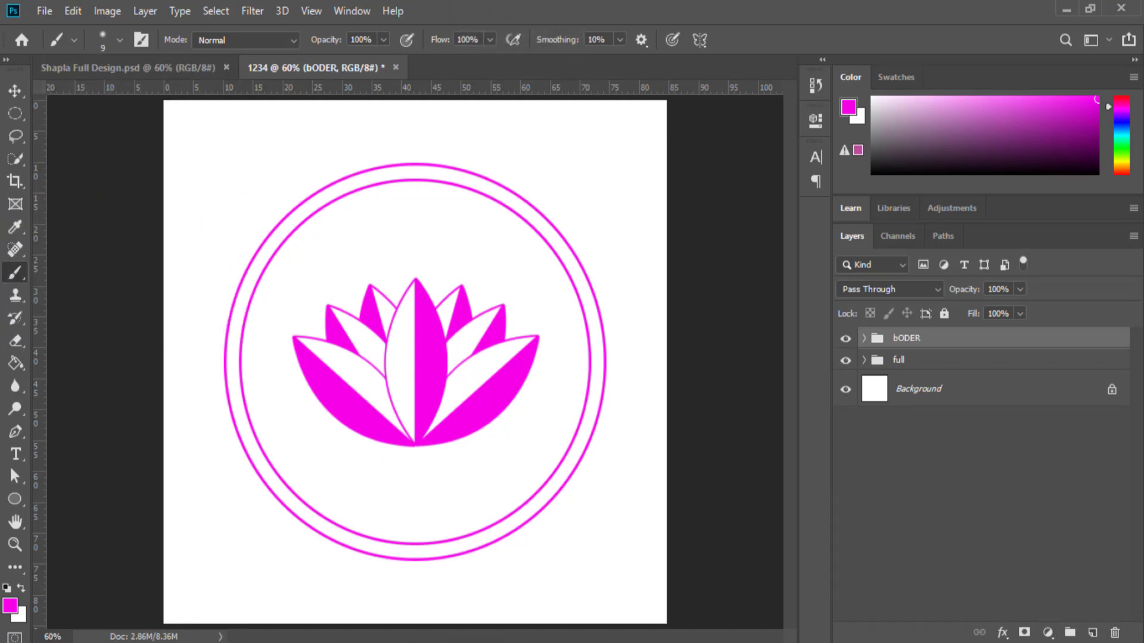
Step: Add a new layer above the "bODER" group and set the soft brush's size to 77 px
left_click(1094, 633)
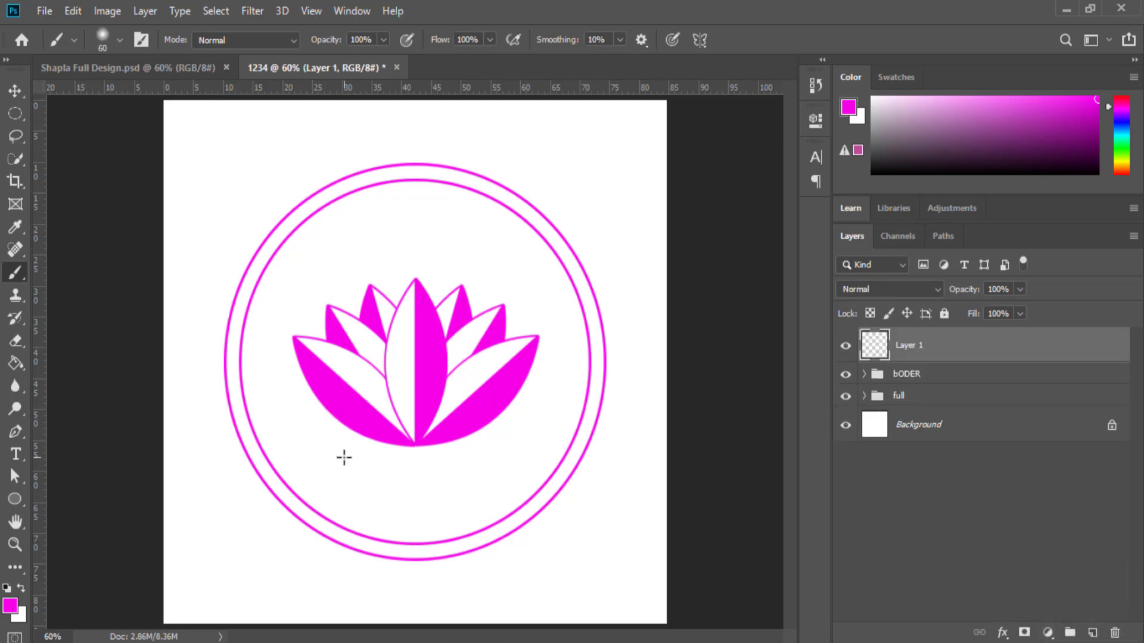
key("bracketright")
key("bracketright")
key("bracketright")
key("bracketright")
key("bracketright")
key("bracketright")
key("bracketright")
key("bracketright")
key("bracketright")
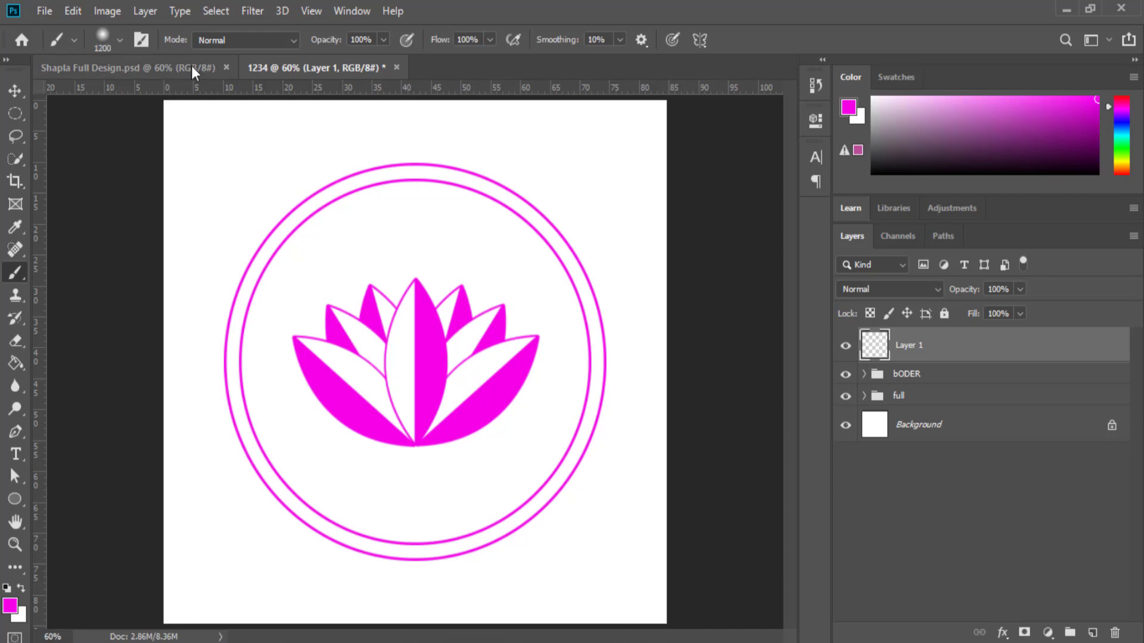
left_click(120, 39)
left_click_drag(191, 96, 133, 98)
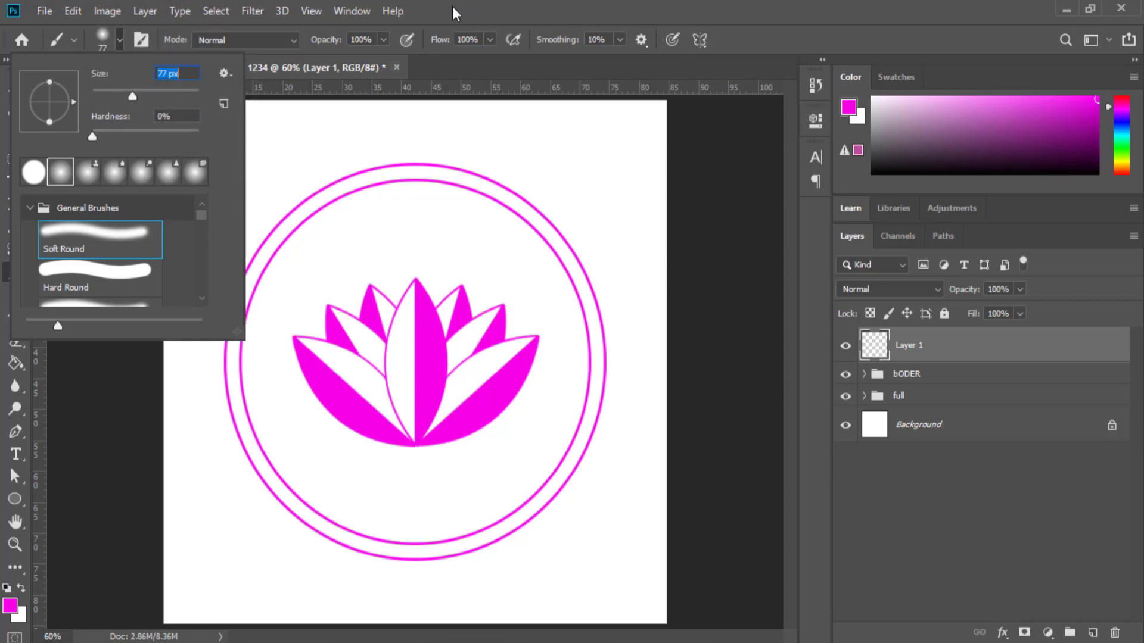
Step: Try wave strokes beneath the flower with the soft brush at 77 px and at 21 px, undoing each one
left_click(521, 3)
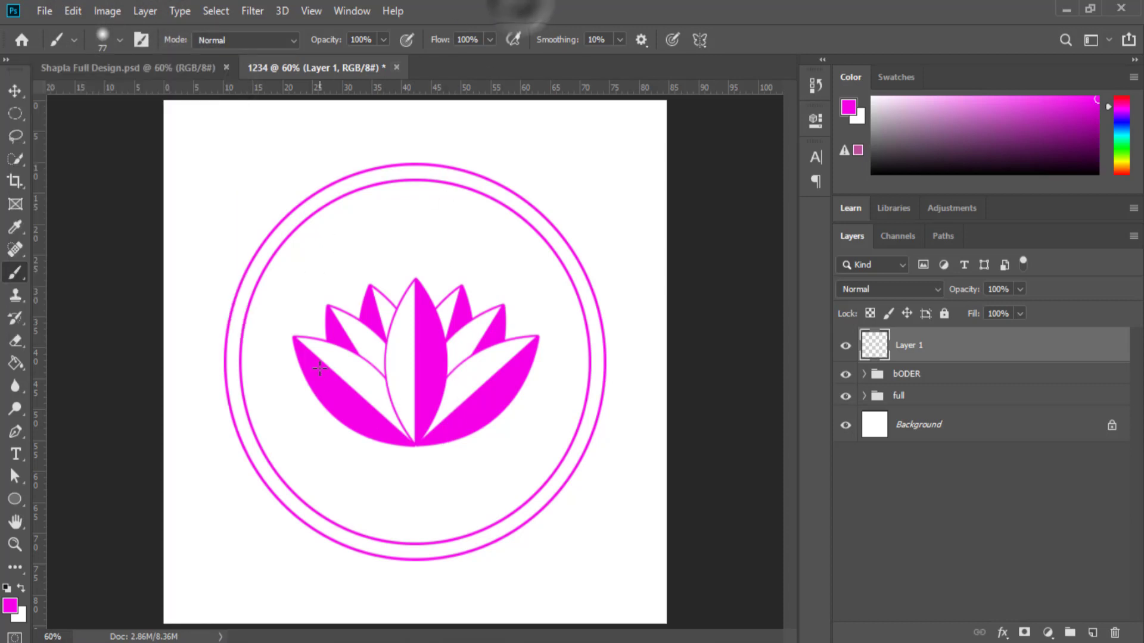
left_click_drag(326, 449, 362, 457)
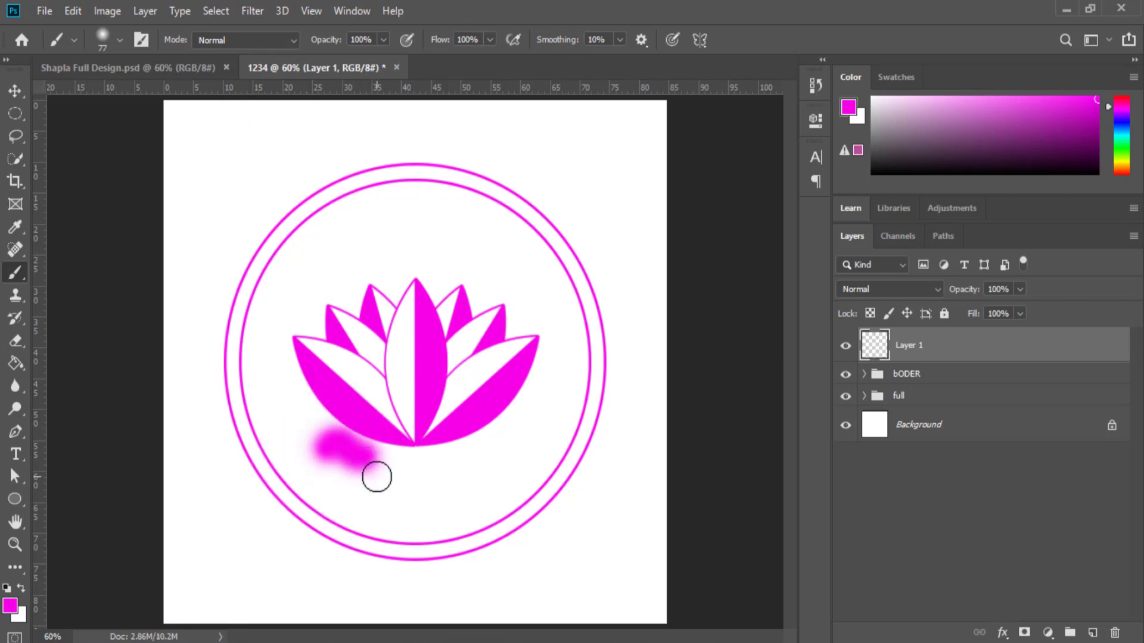
key("ctrl+z")
left_click(120, 40)
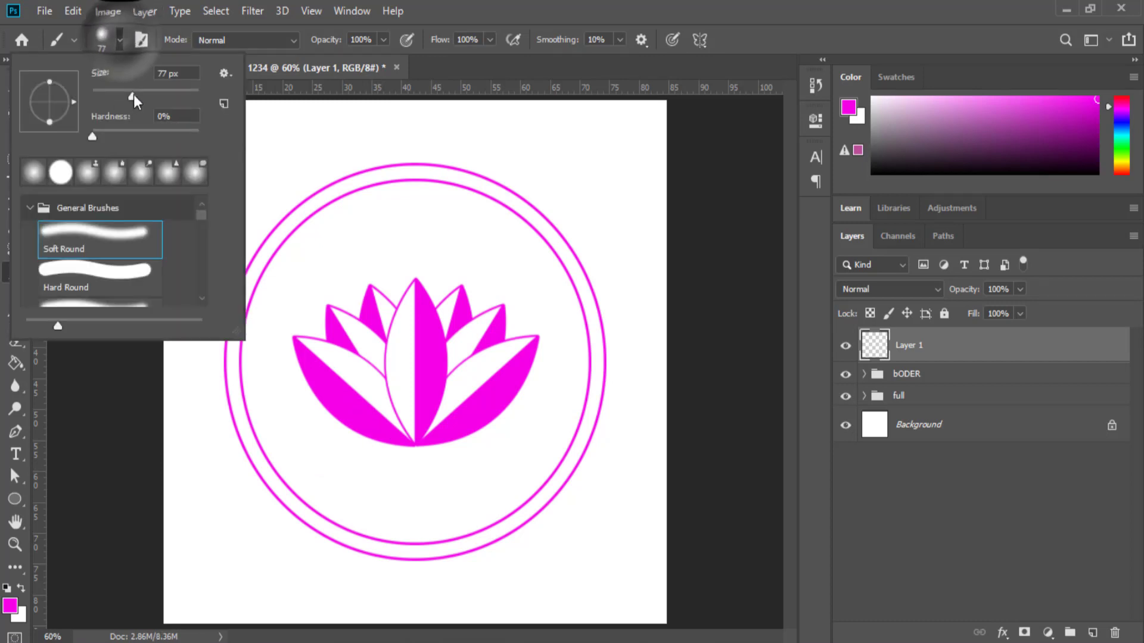
left_click_drag(133, 94, 103, 96)
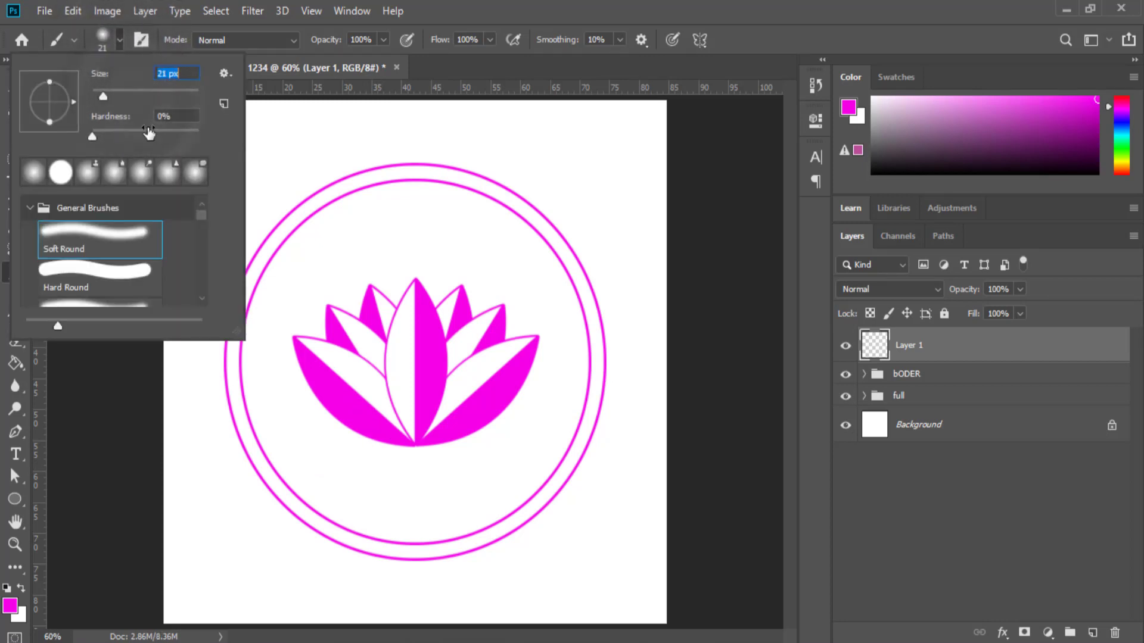
left_click(322, 457)
left_click_drag(323, 457, 462, 480)
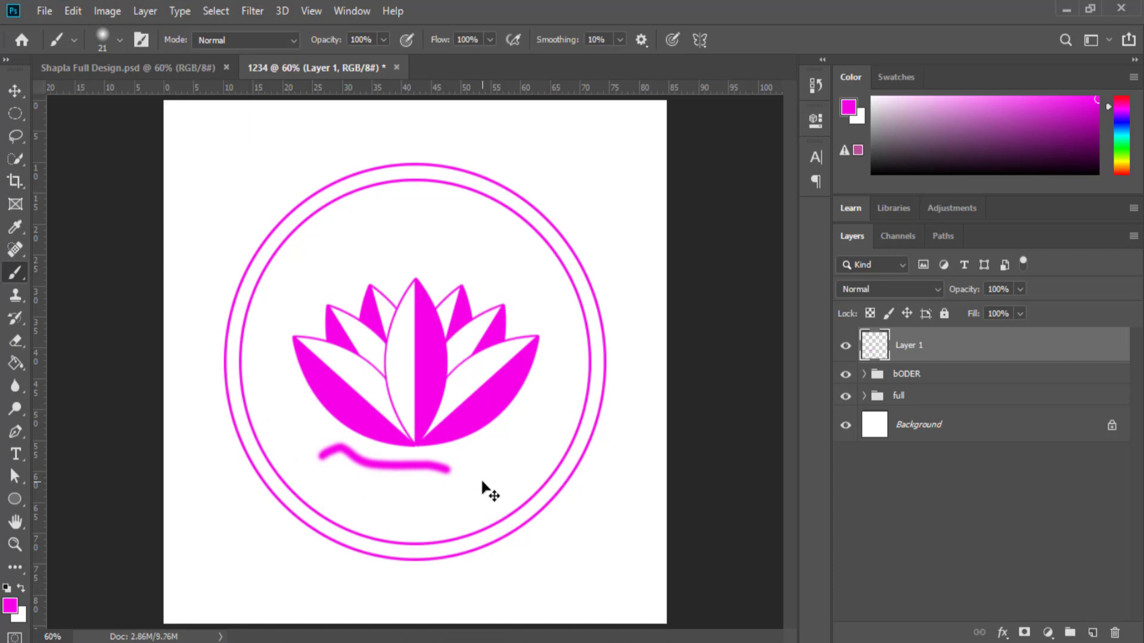
key("ctrl+z")
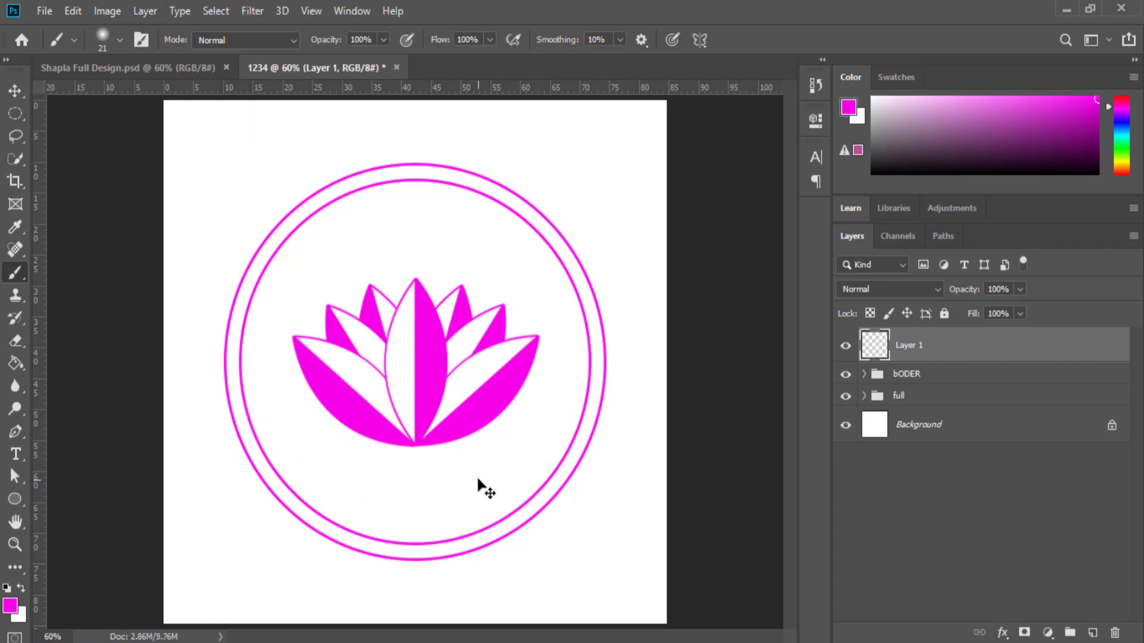
Step: Set the soft brush size to 15 px and paint a wavy water line beneath the flower, undoing the first try
left_click(121, 39)
left_click_drag(105, 95, 103, 94)
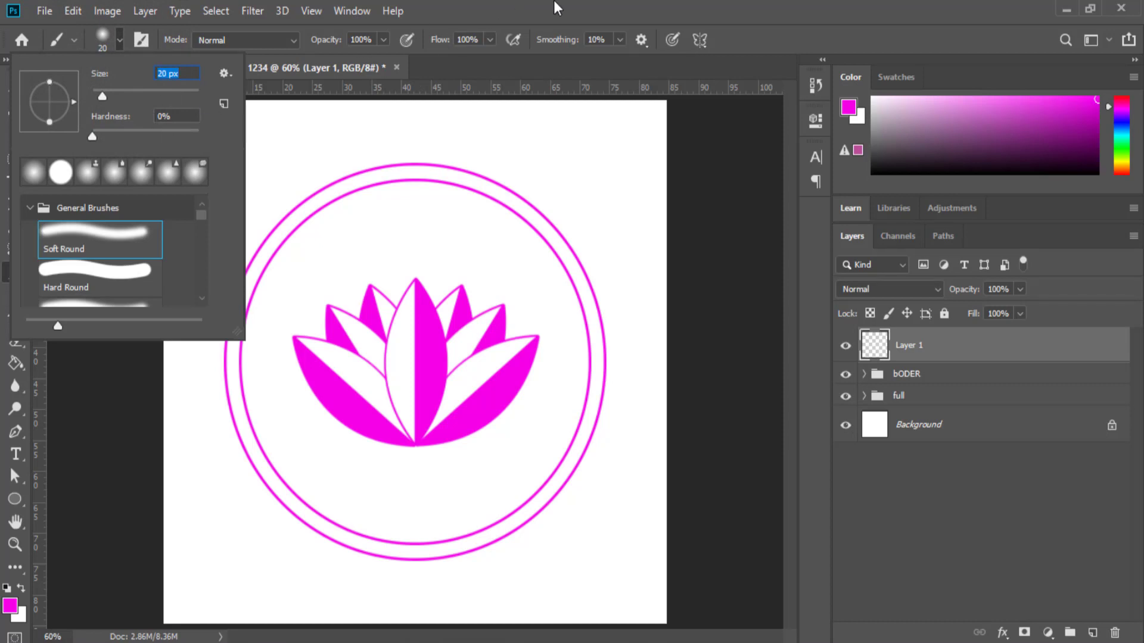
left_click(755, 385)
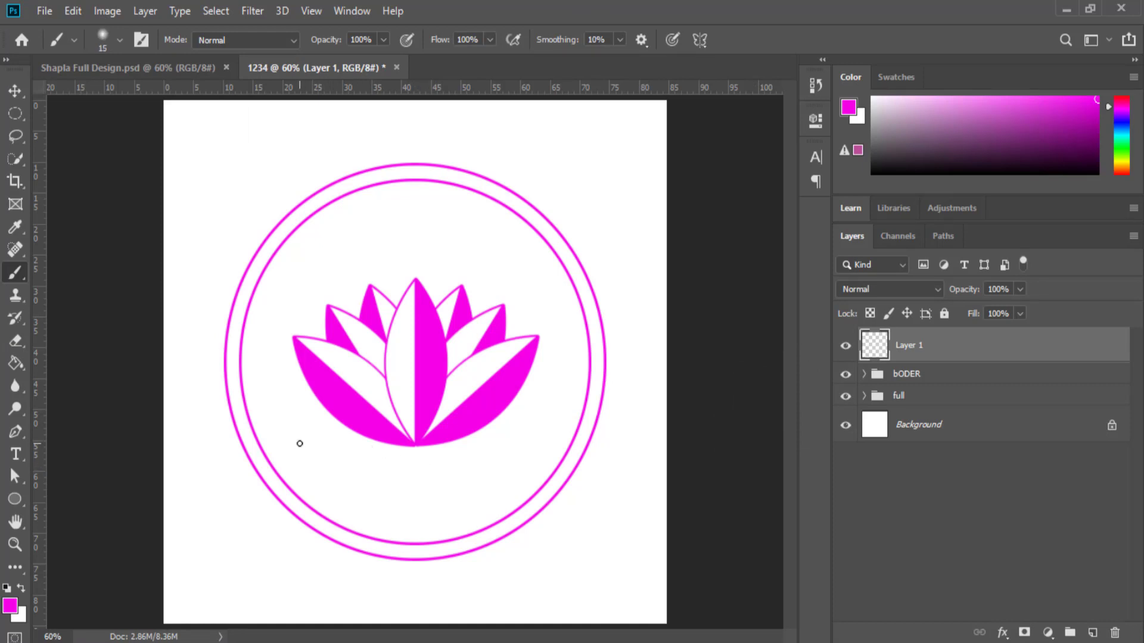
mouse_move(300, 444)
left_mouse_down()
mouse_move(339, 440)
mouse_move(366, 463)
mouse_move(446, 459)
left_mouse_up()
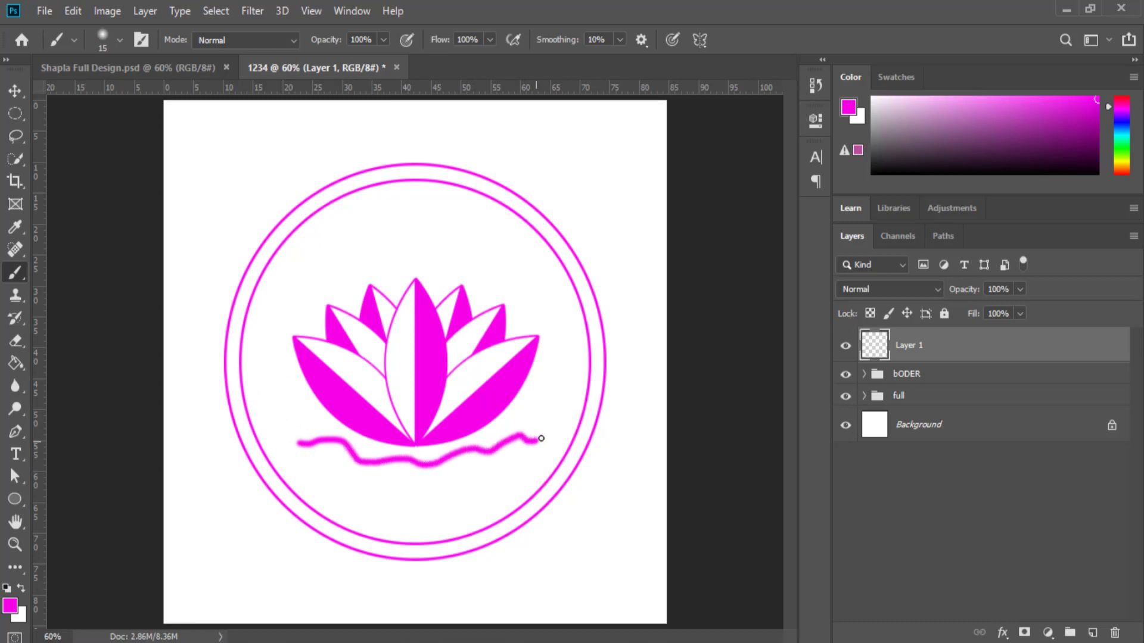
key("ctrl+z")
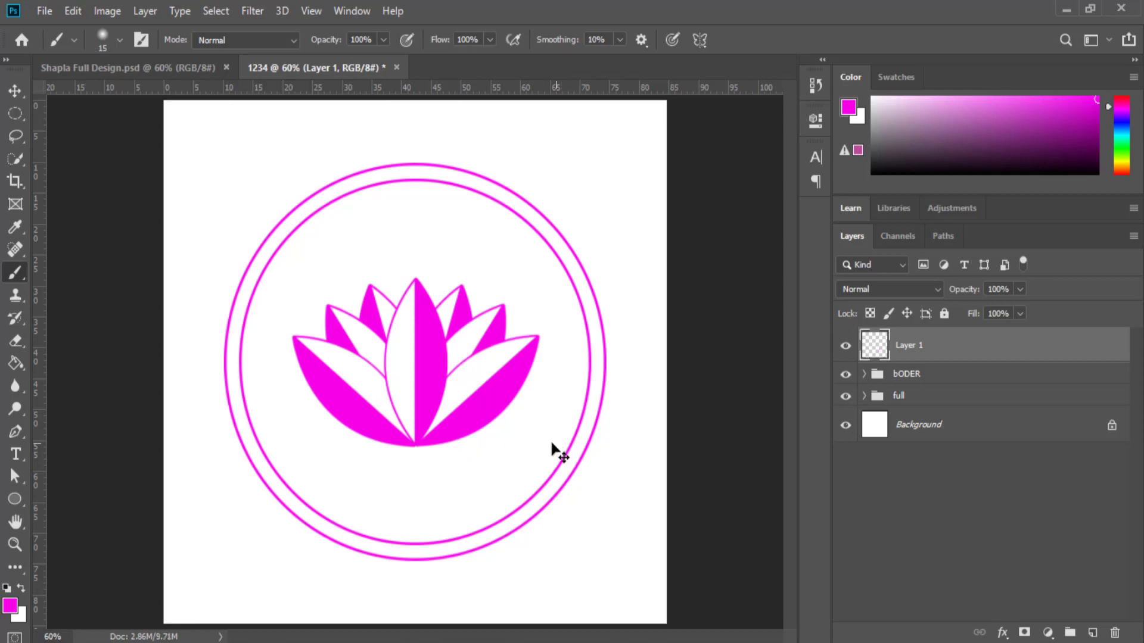
left_click_drag(294, 457, 350, 463)
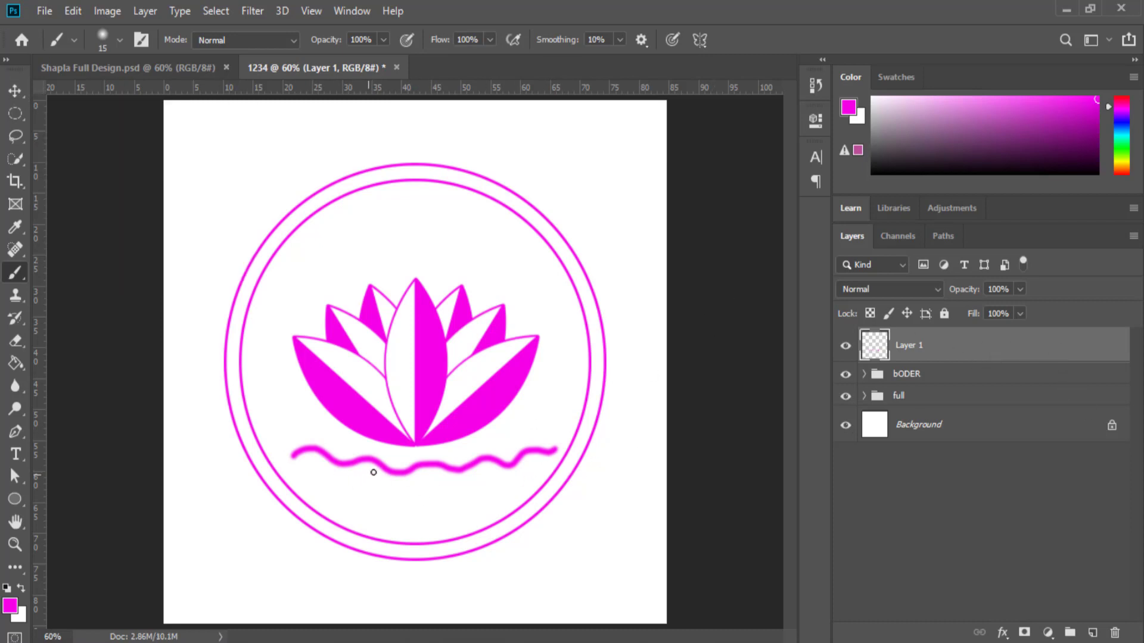
Step: Move the painted wave up and slightly left so it sits close under the flower's base
left_click(15, 90)
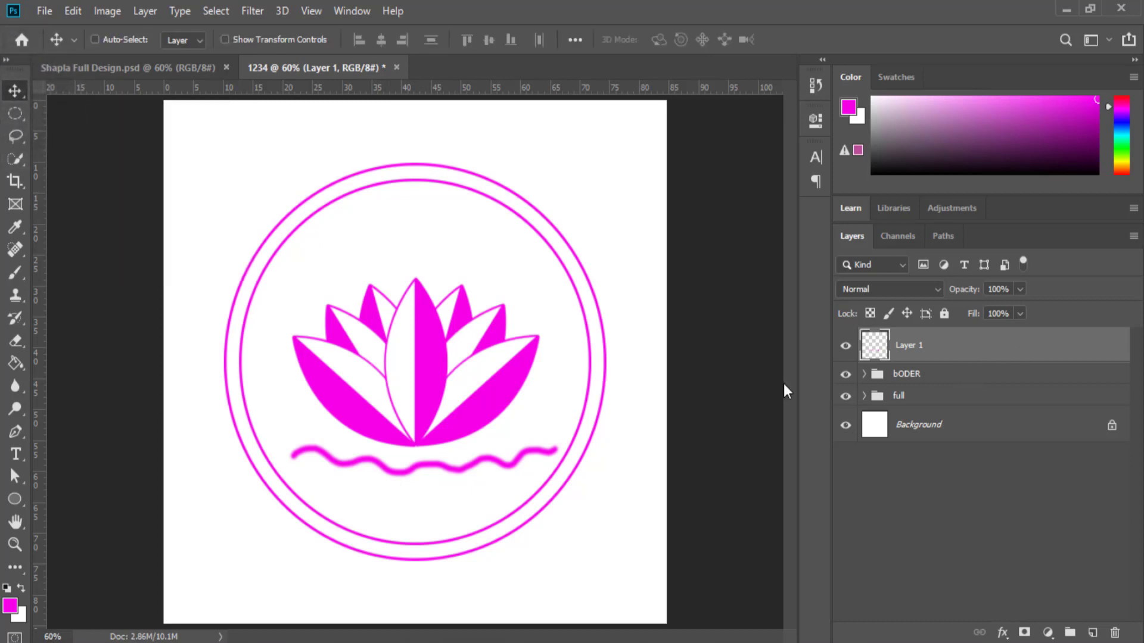
left_click_drag(449, 470, 442, 460)
key("Down")
key("Down")
key("Down")
key("Down")
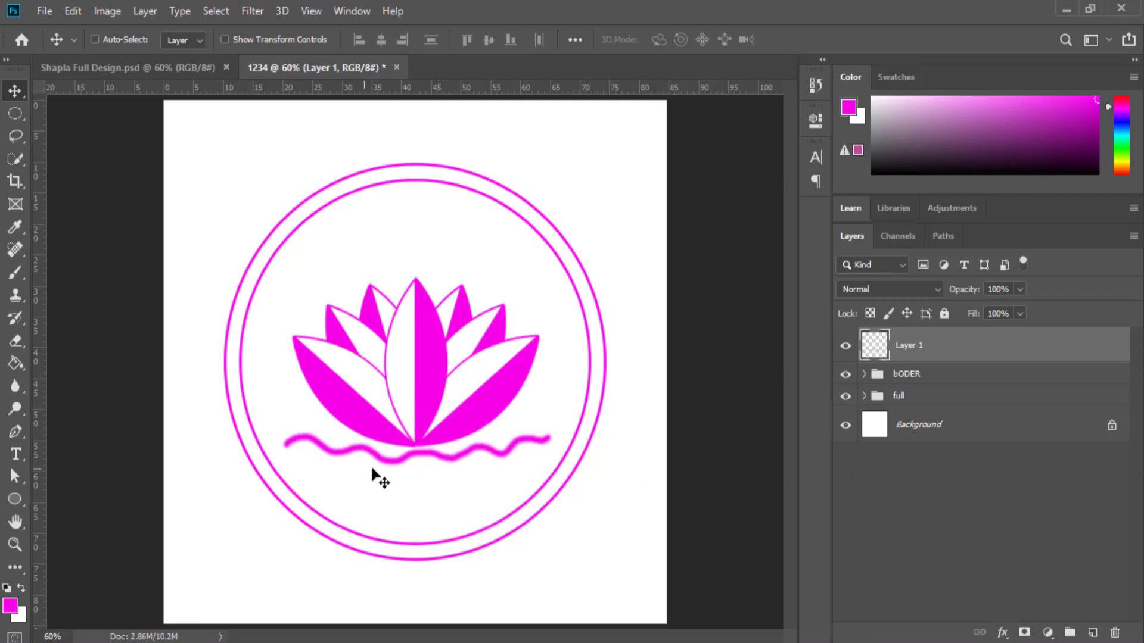
Step: Duplicate the wave layer twice and place the copies below the original as a stack of three waves
left_click_drag(1092, 362, 1092, 633)
left_click_drag(486, 454, 489, 469)
left_click_drag(1032, 361, 1092, 631)
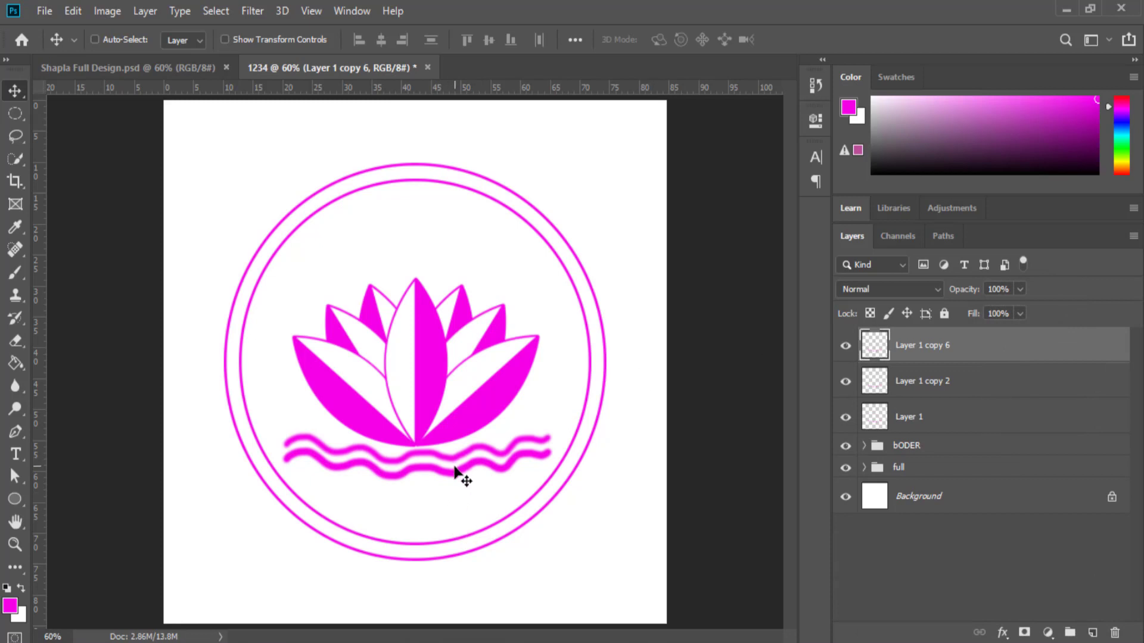
mouse_move(456, 473)
left_mouse_down()
mouse_move(455, 490)
mouse_move(456, 477)
left_mouse_up()
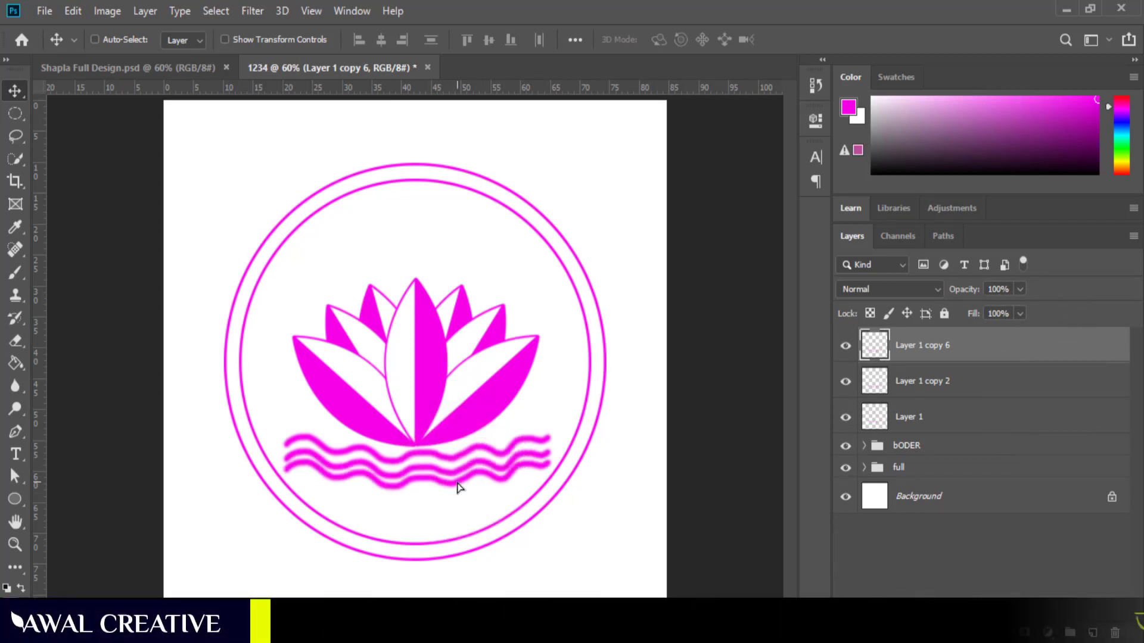
Step: Distribute the three wave layers vertically and scale them together to 71.97% beneath the flower
left_click(949, 417, "shift")
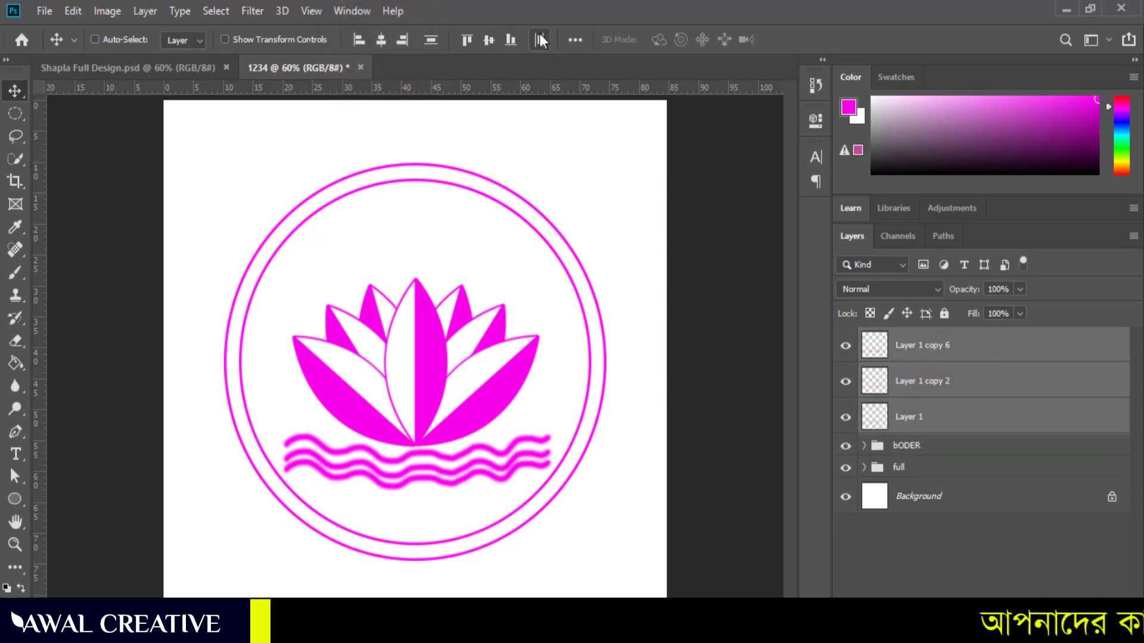
left_click(431, 39)
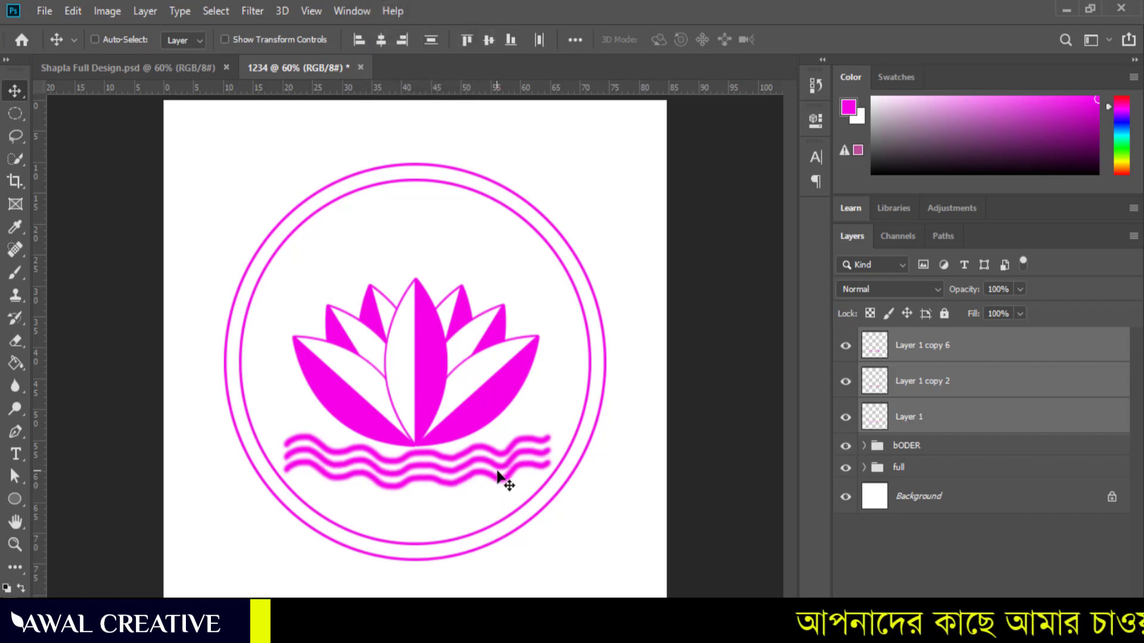
key("ctrl+t")
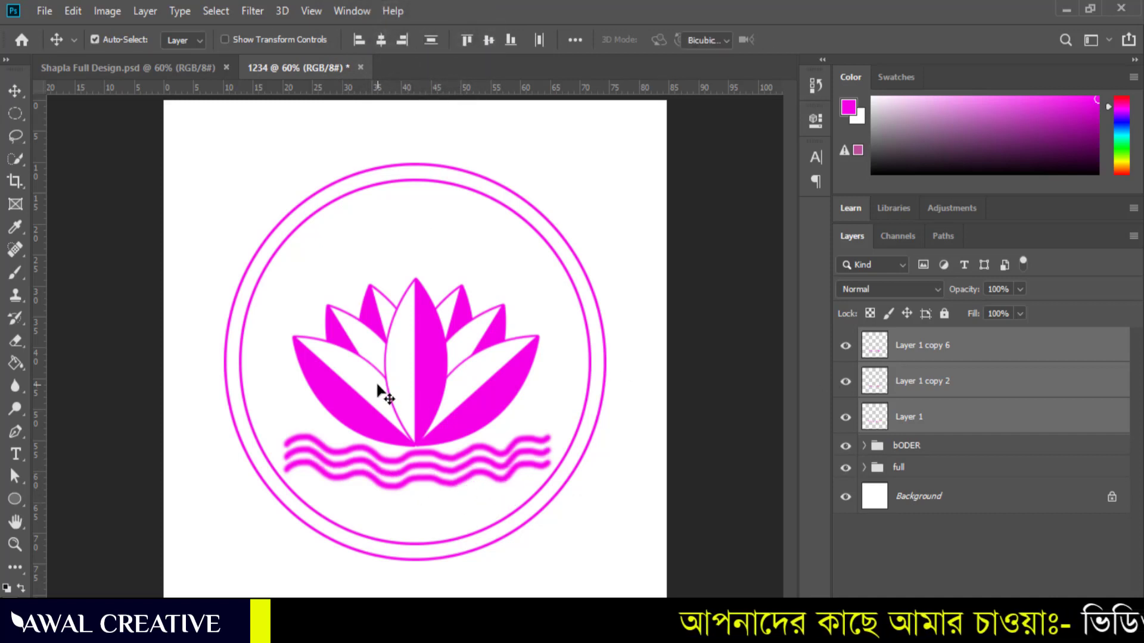
left_click_drag(553, 463, 455, 468)
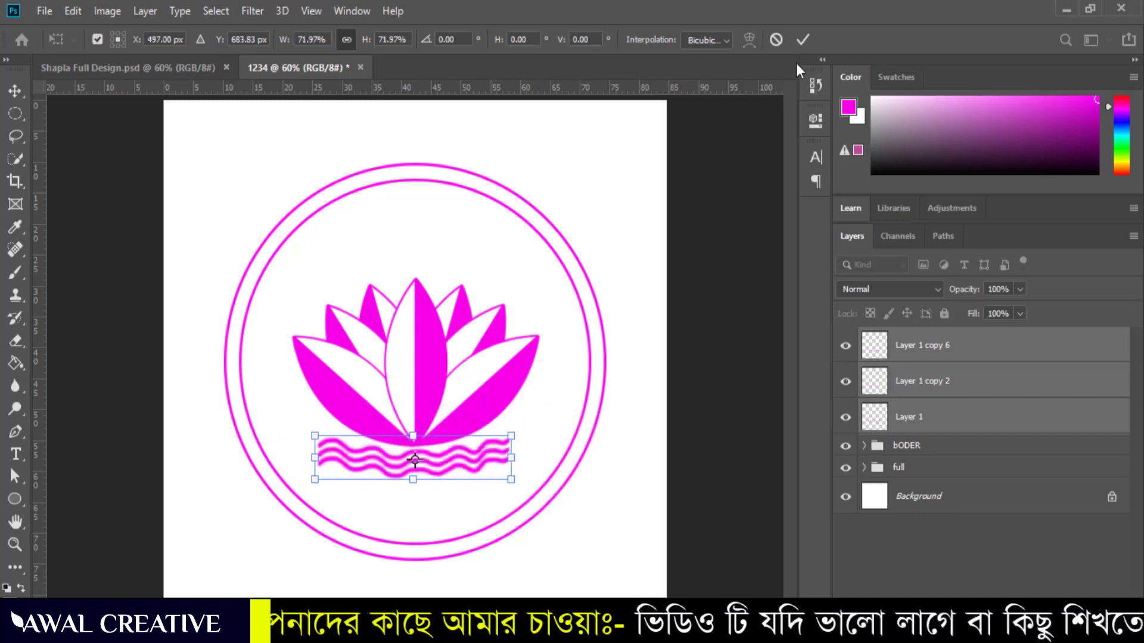
left_click(803, 40)
left_click(923, 560)
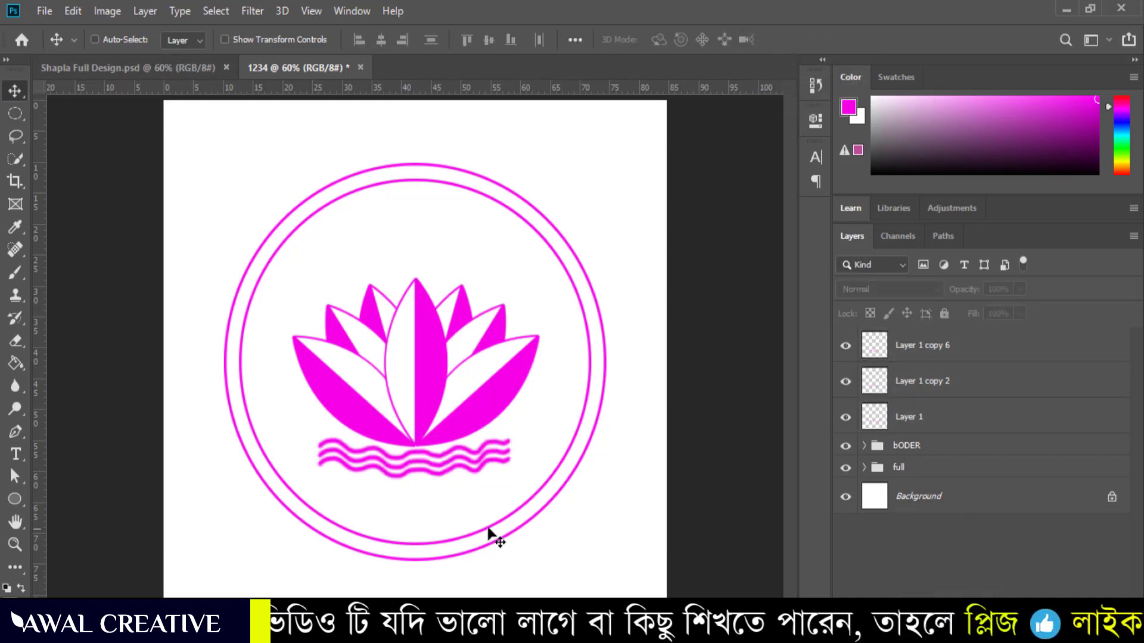
Step: Compare the emblem with the Shapla Full Design reference and return to the 1234 document
left_click(143, 67)
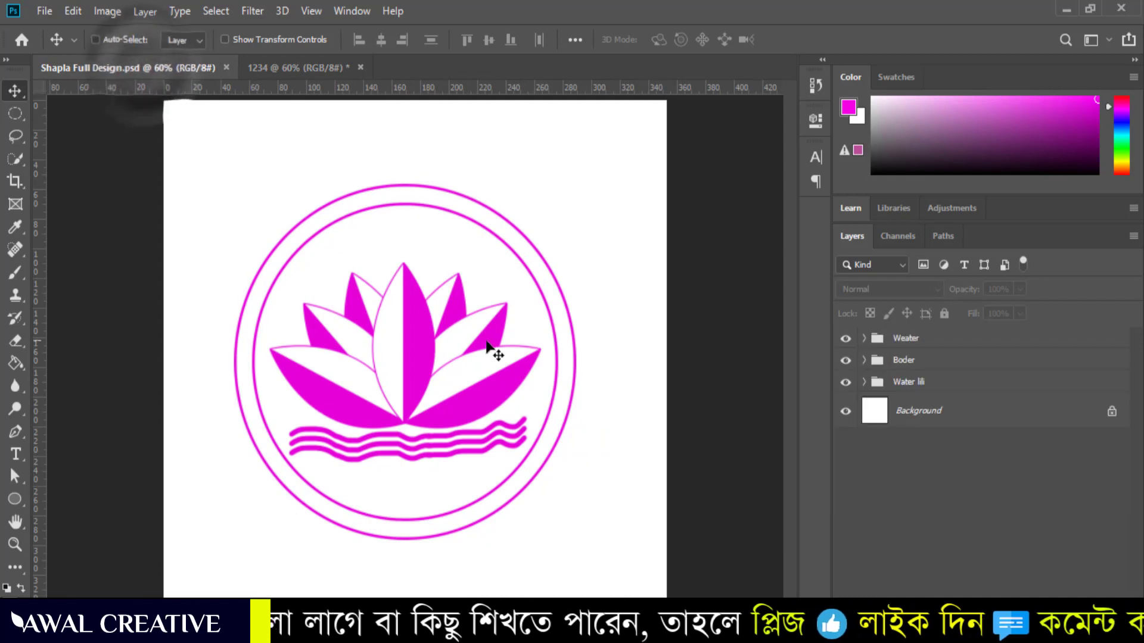
left_click(299, 66)
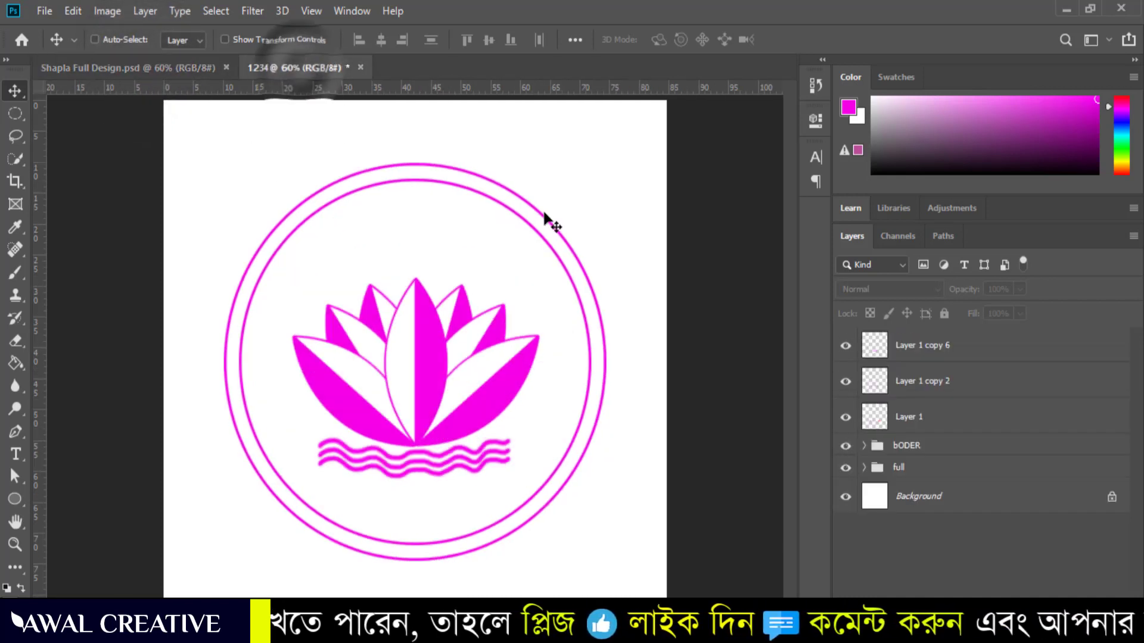